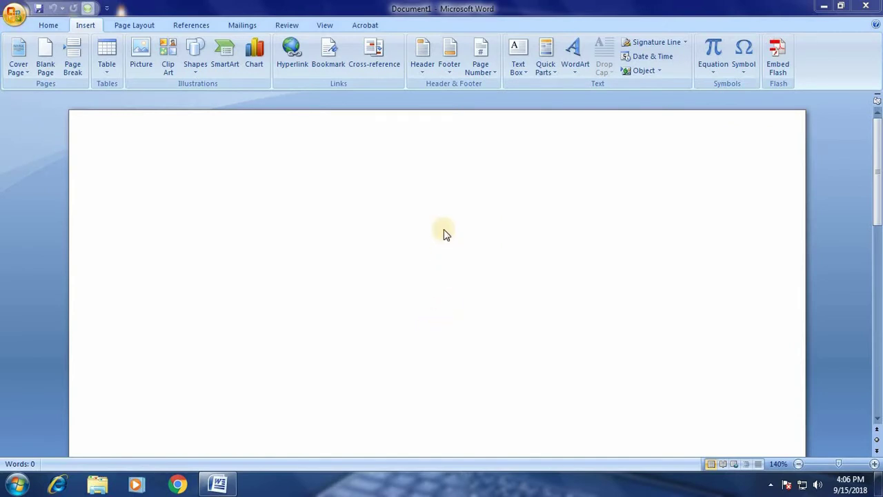
- Insert the Transcend (Even) header design
left_click(419, 71)
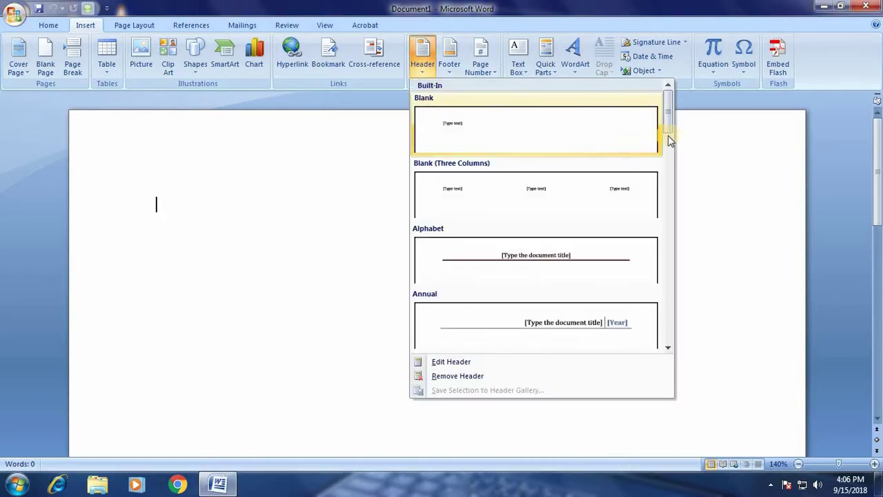
mouse_move(673, 121)
left_mouse_down()
mouse_move(654, 309)
mouse_move(664, 294)
mouse_move(665, 311)
left_mouse_up()
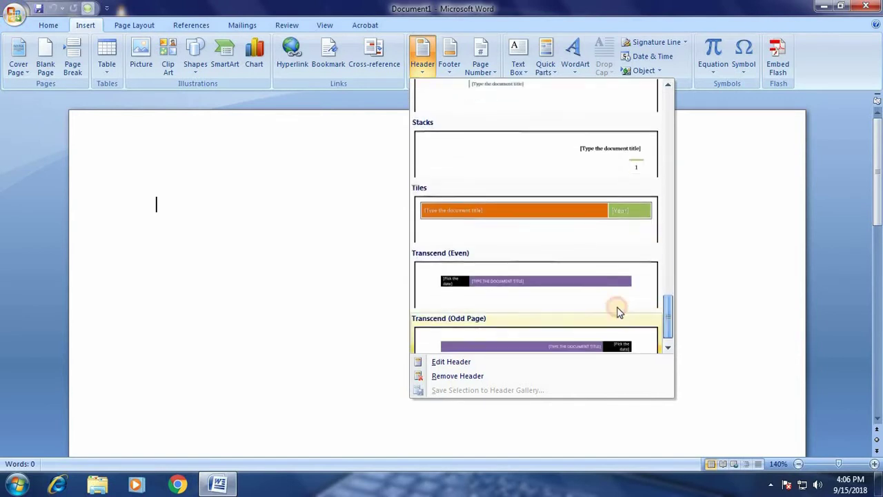
left_click(535, 283)
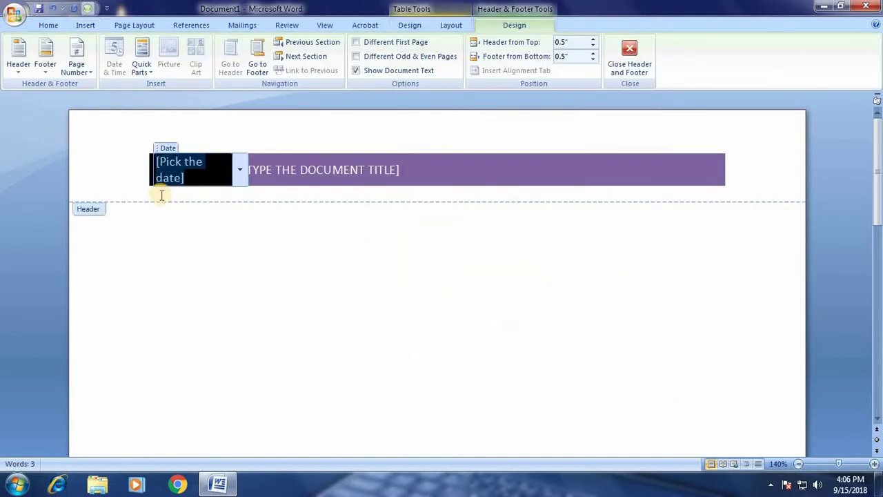
- Set the header date to September 15, 2018 and the title to MICROSOFT WORD
left_click(171, 150)
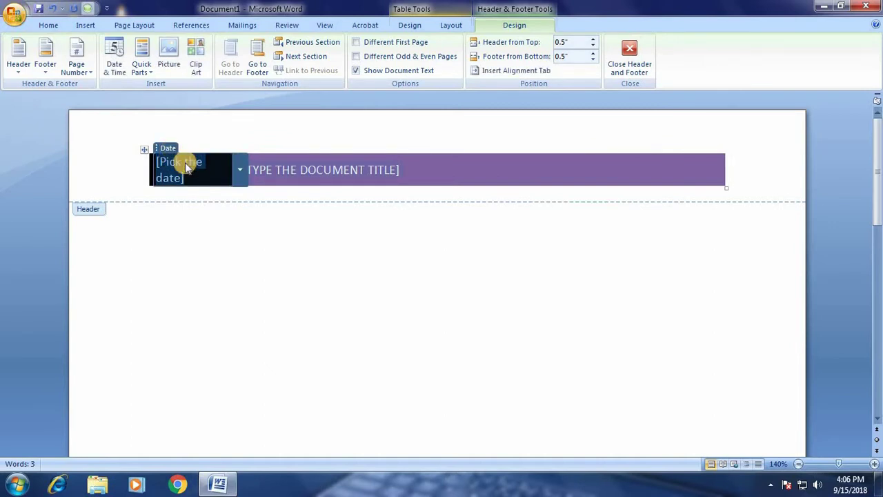
left_click(178, 167)
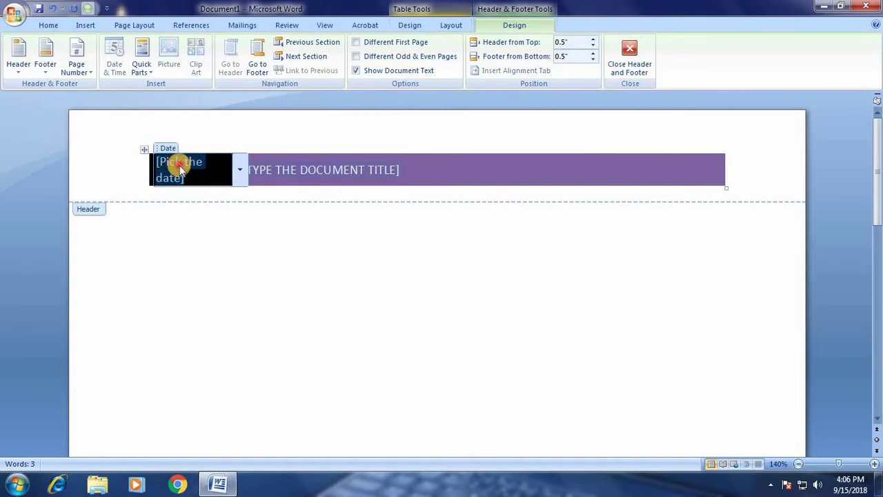
left_click(240, 169)
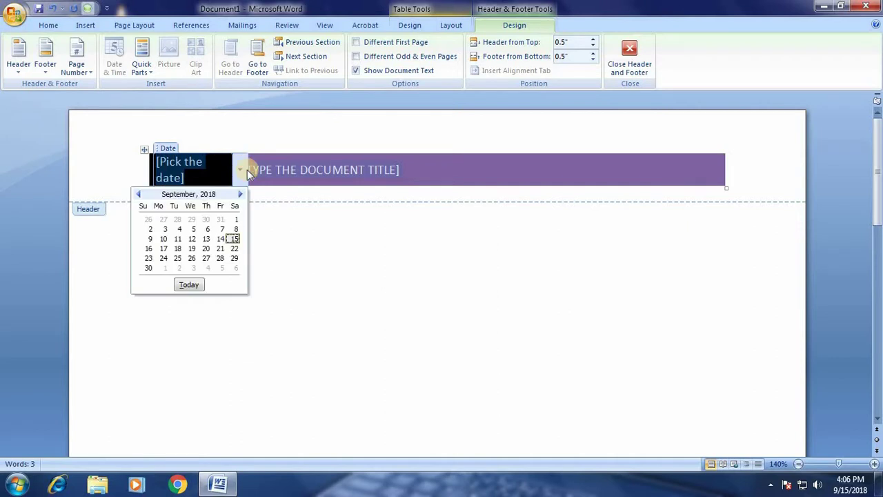
left_click(234, 238)
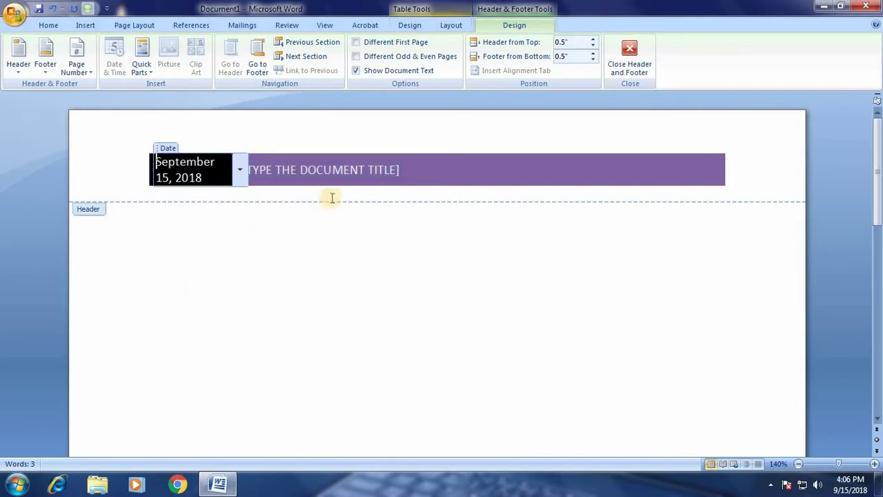
left_click(347, 173)
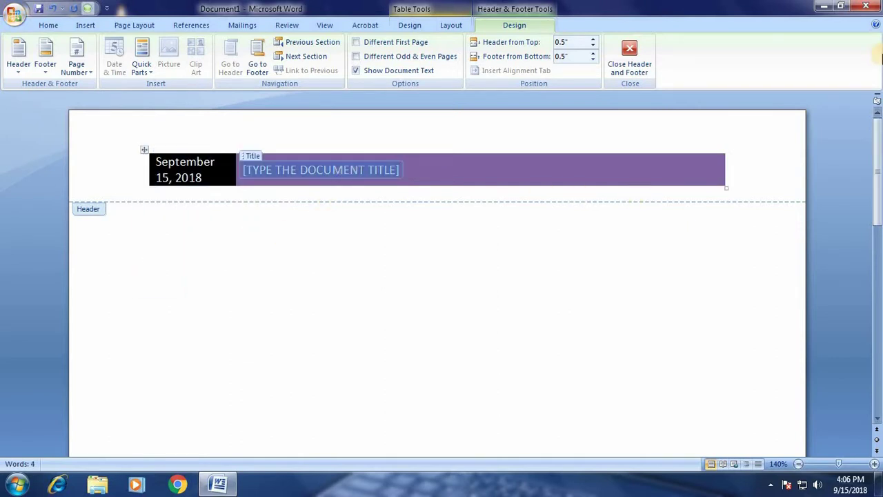
type("M")
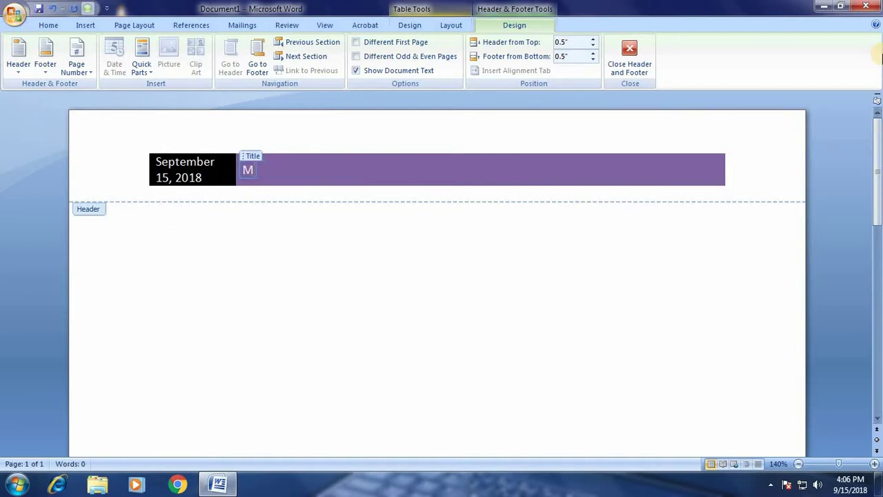
type("ICRO")
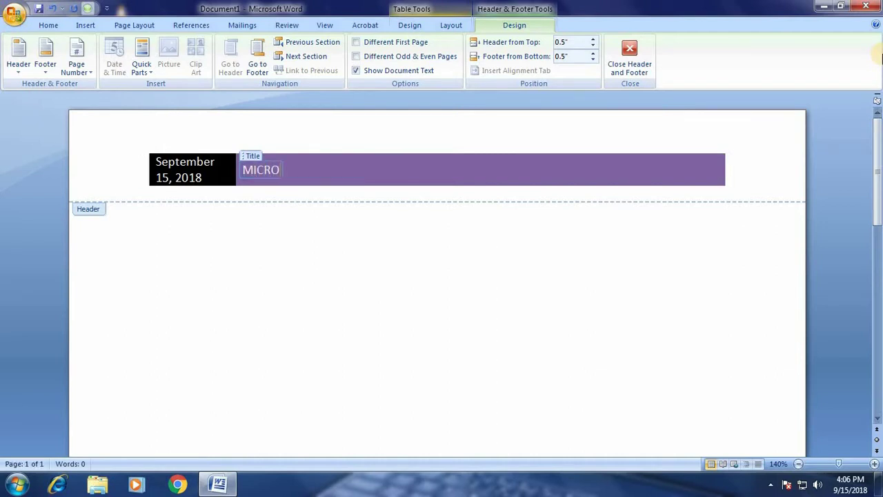
type("SOFT ")
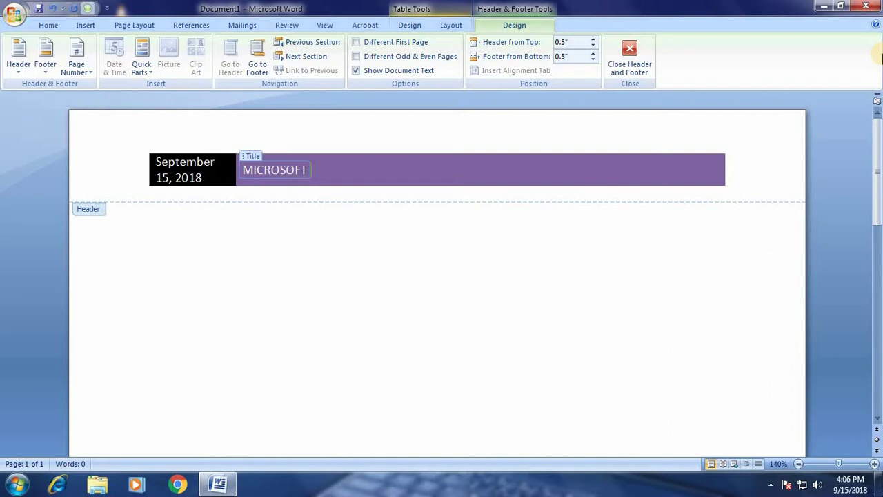
type("WORD")
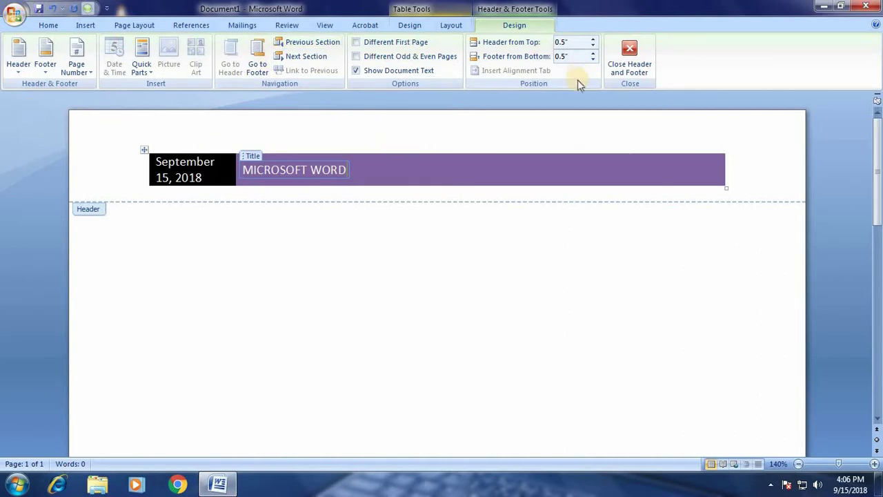
- Switch the header to the Austere (Odd Page) design
left_click(19, 72)
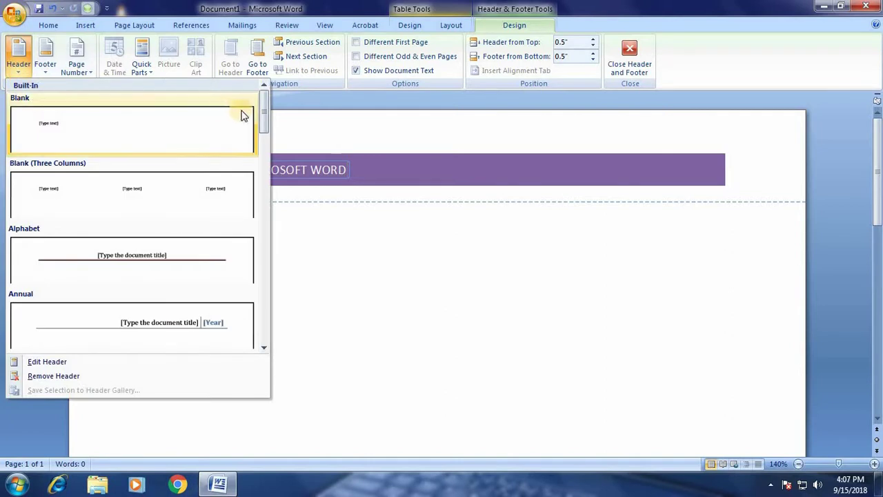
mouse_move(263, 114)
left_mouse_down()
mouse_move(256, 195)
mouse_move(262, 131)
left_mouse_up()
left_click(183, 213)
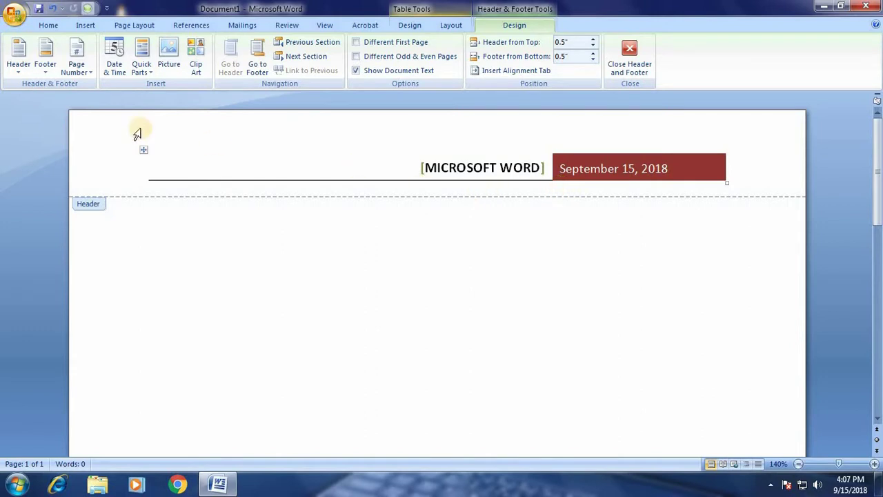
left_click(19, 59)
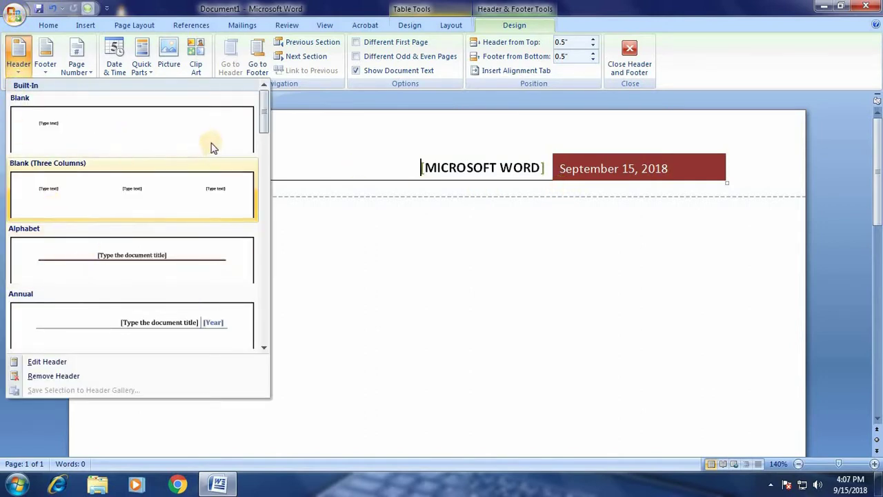
- Insert the Alphabet footer and type ADDRESS: DELHI in its text placeholder
left_click(45, 63)
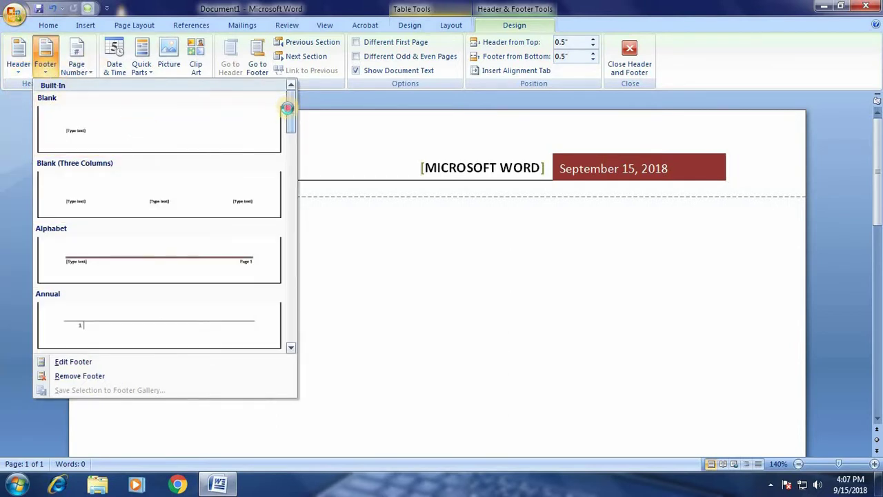
mouse_move(288, 109)
left_mouse_down()
mouse_move(277, 326)
mouse_move(280, 94)
left_mouse_up()
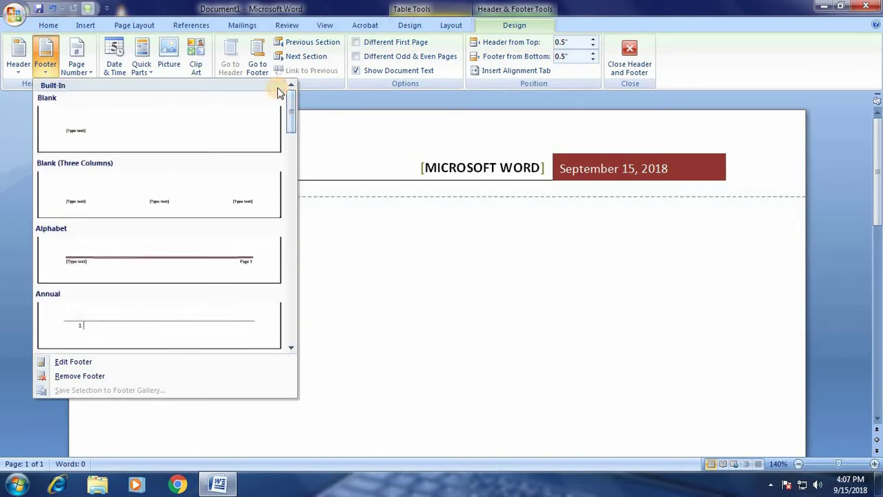
left_click(127, 267)
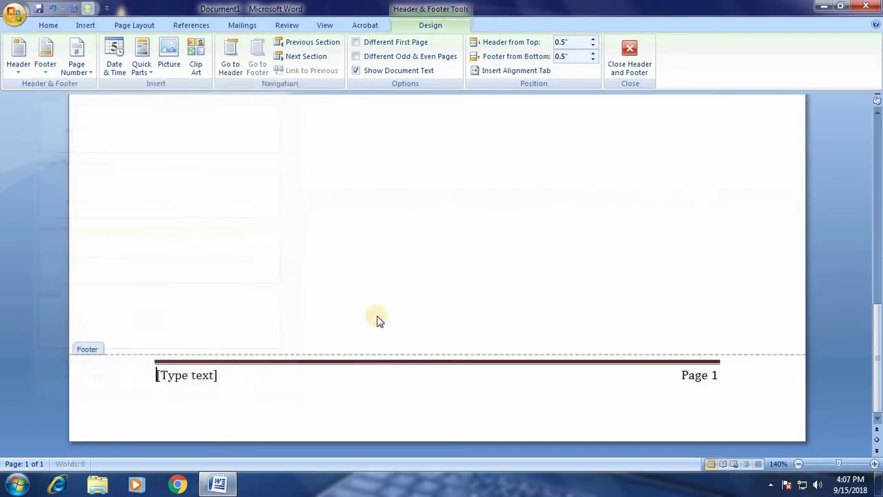
left_click(191, 380)
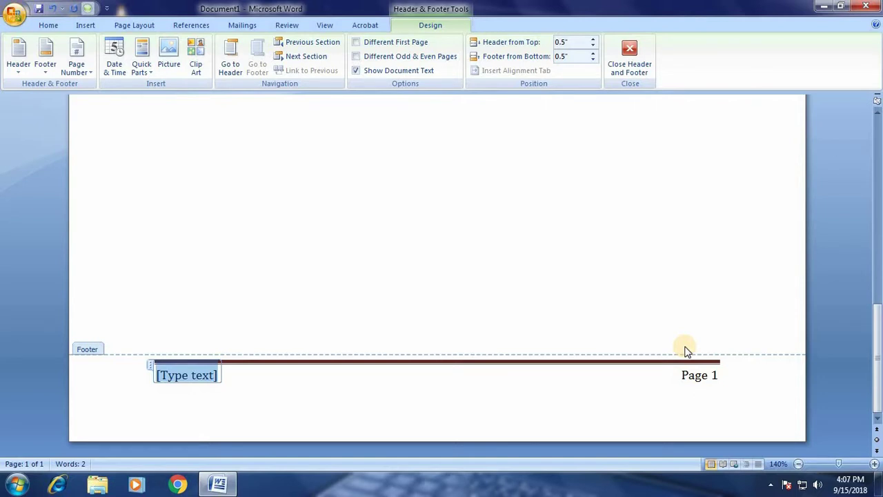
type("ADDRESS")
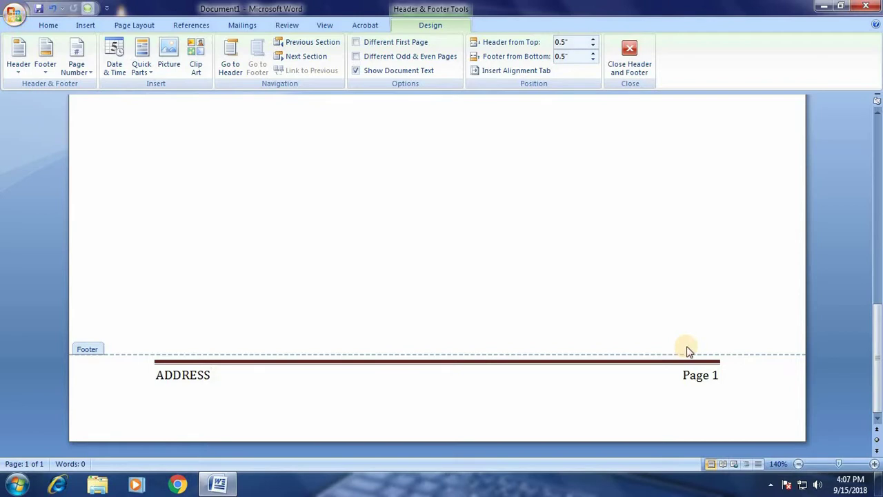
type(": DELHI")
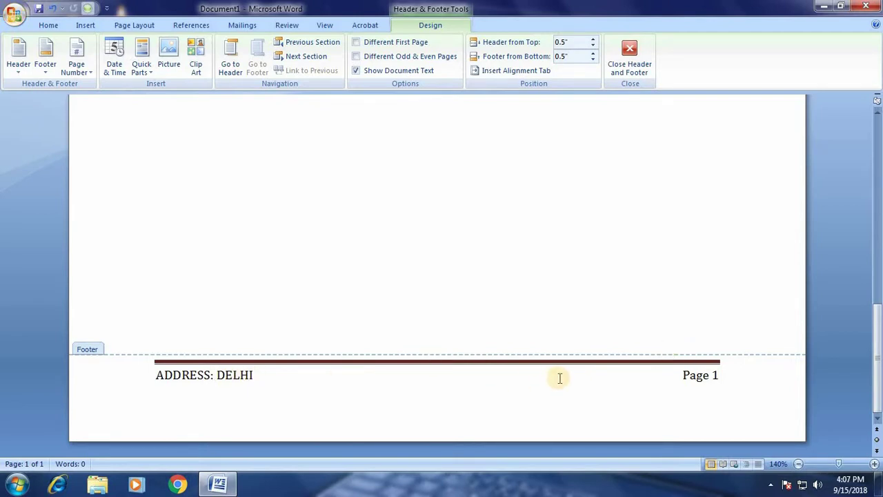
- Leave the header and add a page break to create a second page
scroll(398, 331, "up", 10)
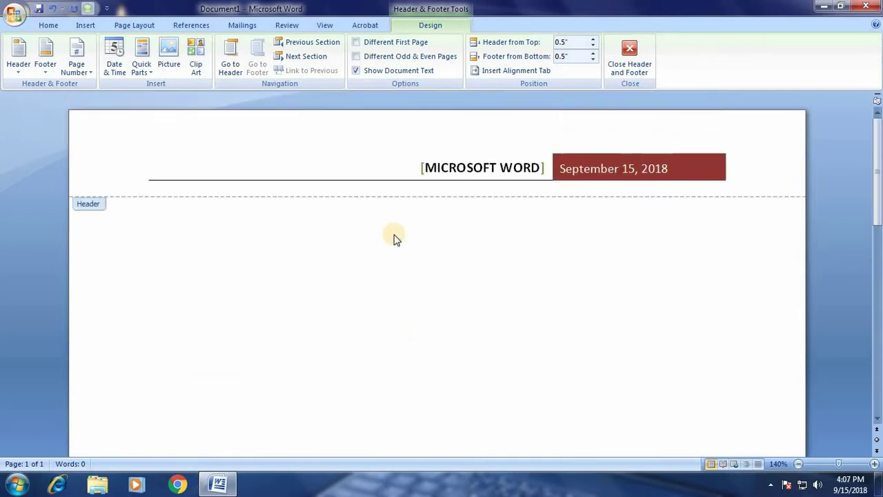
scroll(398, 331, "down", 3)
scroll(432, 342, "down", 5)
scroll(397, 357, "down", 1)
scroll(394, 358, "up", 4)
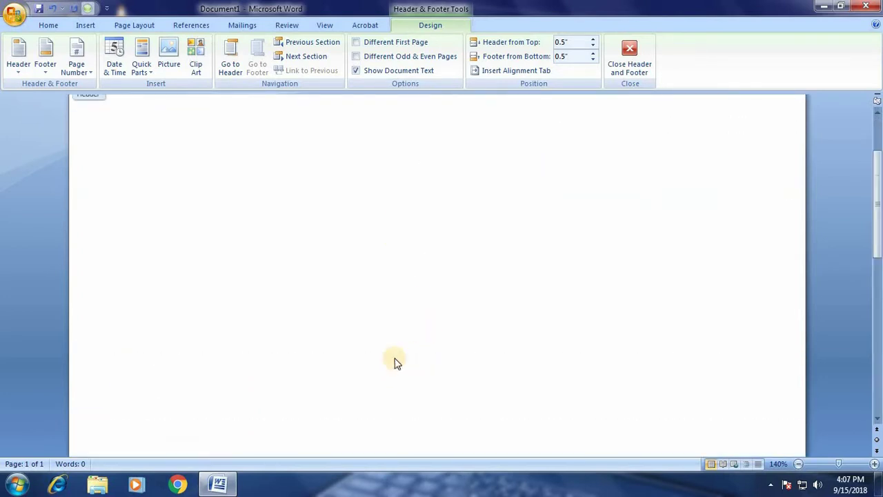
scroll(397, 363, "up", 4)
scroll(390, 296, "down", 2)
scroll(407, 329, "down", 2)
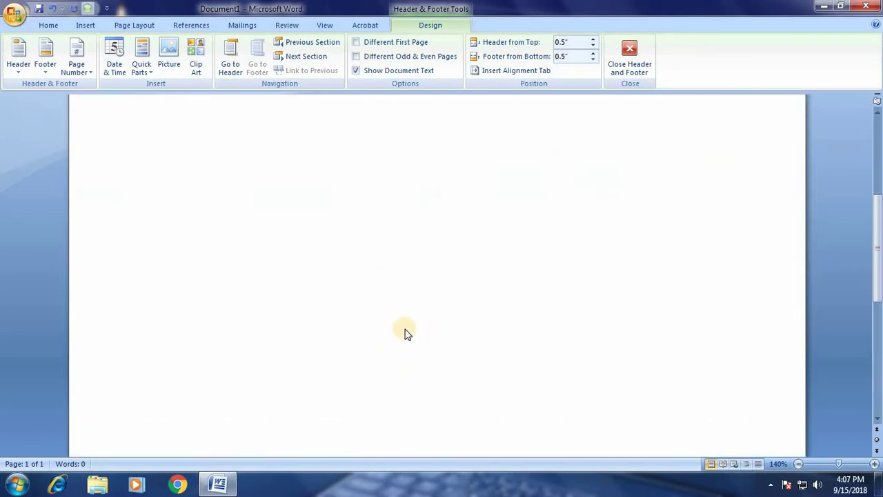
scroll(406, 333, "down", 2)
scroll(405, 335, "up", 5)
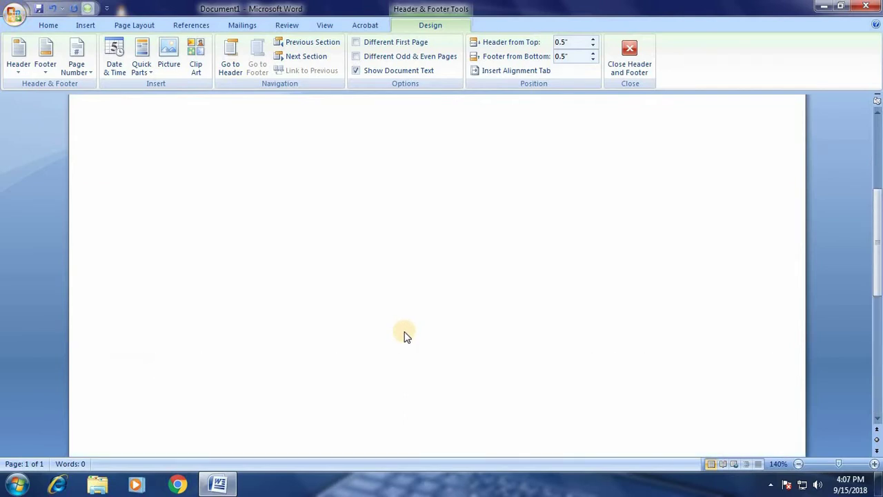
double_click(302, 212)
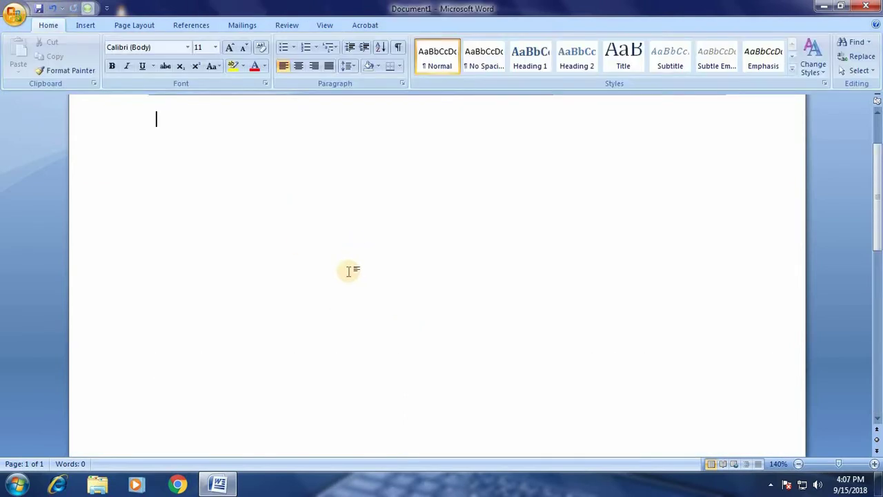
key("ctrl+Return")
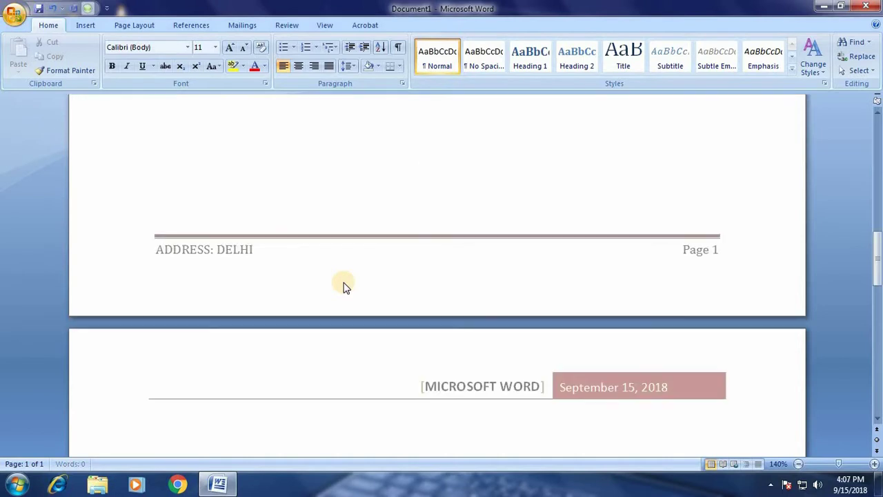
- Reopen the page header for editing
scroll(345, 281, "down", 5)
scroll(345, 281, "up", 3)
scroll(343, 282, "down", 1)
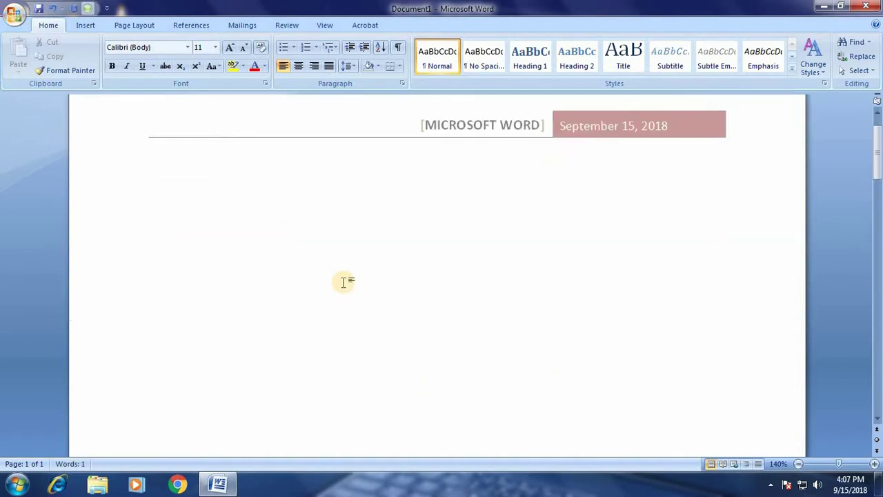
scroll(343, 281, "down", 3)
scroll(345, 280, "up", 8)
scroll(345, 280, "down", 5)
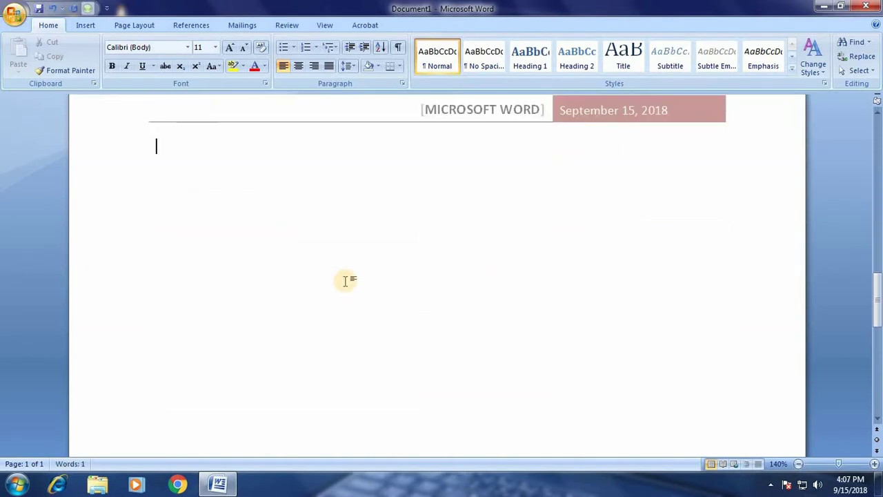
scroll(345, 280, "down", 5)
scroll(346, 280, "down", 5)
scroll(346, 280, "down", 1)
scroll(350, 288, "up", 3)
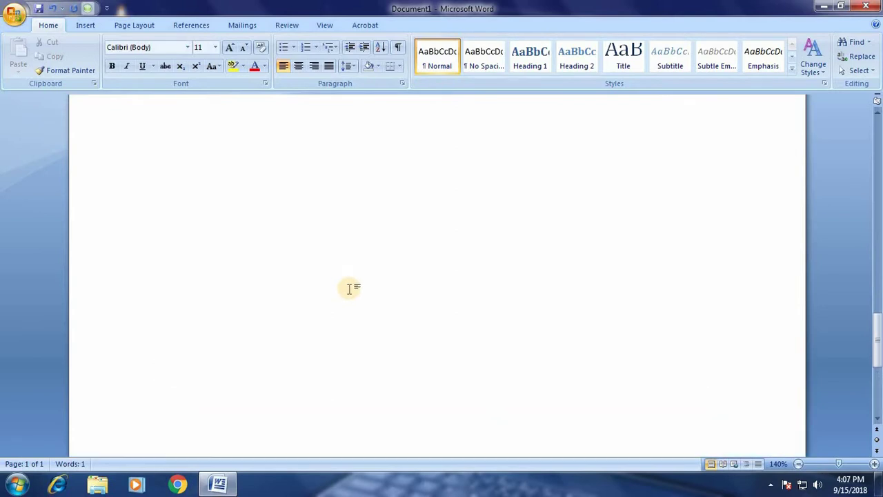
scroll(349, 288, "up", 5)
scroll(361, 300, "up", 5)
scroll(363, 304, "up", 5)
scroll(363, 303, "up", 2)
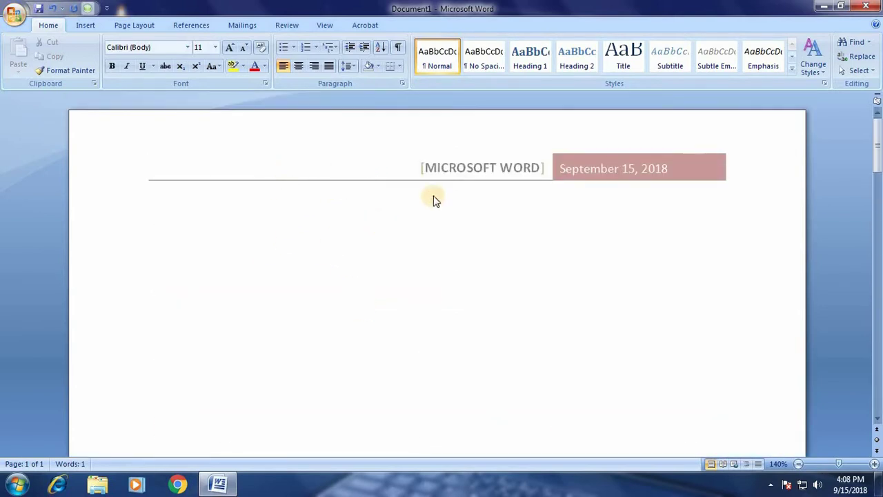
double_click(329, 160)
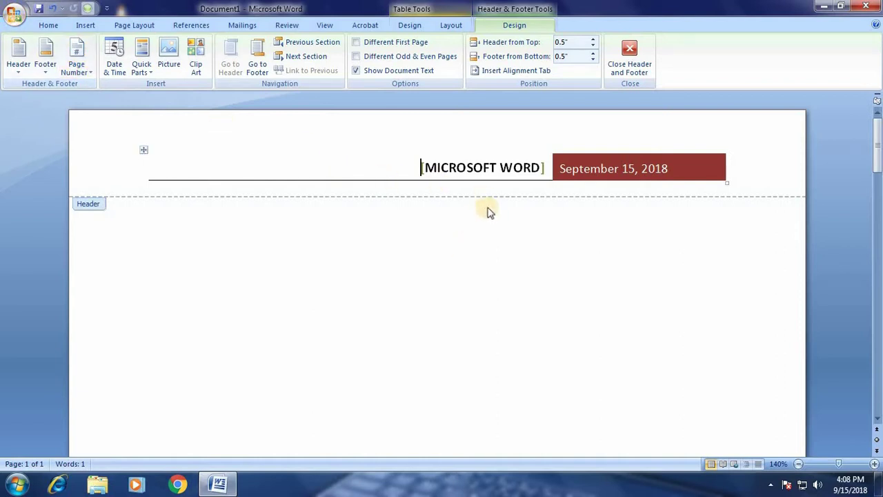
left_click(82, 72)
mouse_move(114, 87)
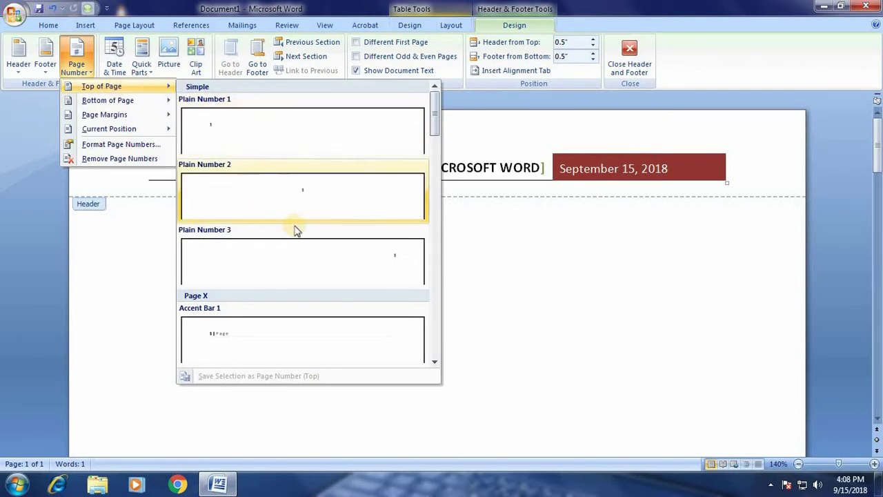
scroll(304, 258, "down", 5)
scroll(310, 217, "down", 1)
scroll(318, 238, "down", 1)
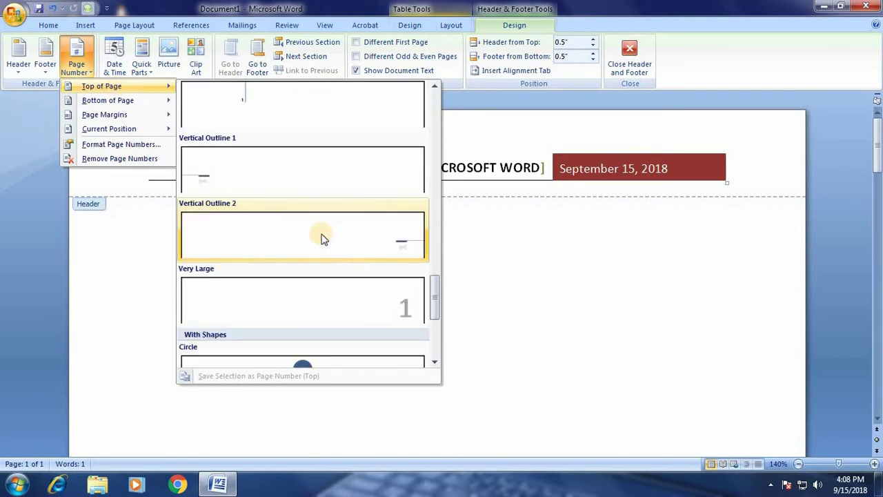
scroll(321, 236, "down", 1)
scroll(327, 243, "down", 1)
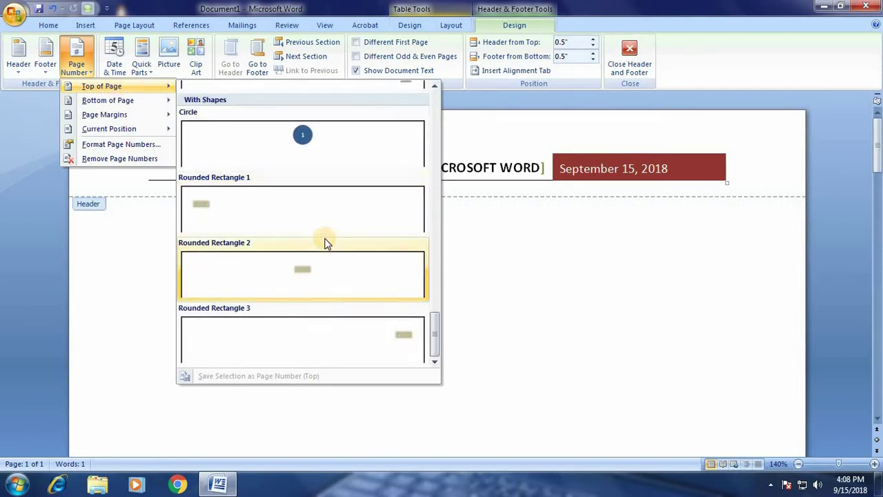
left_click(142, 100)
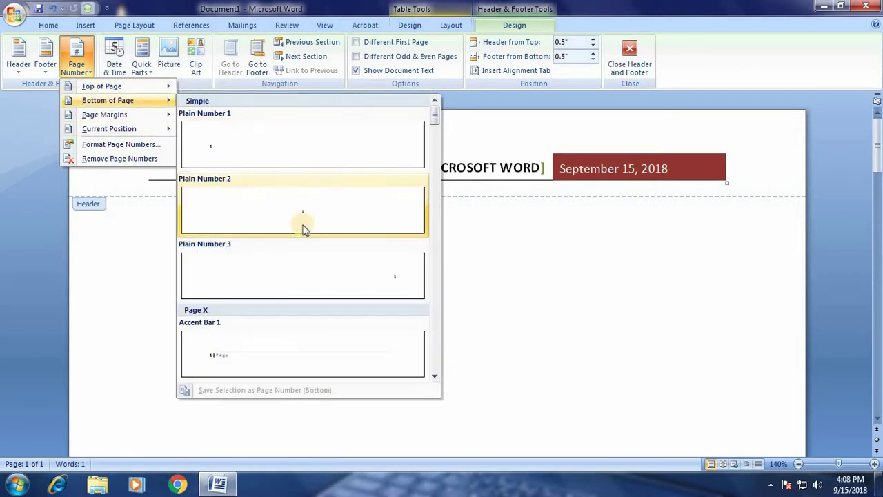
scroll(302, 250, "down", 3)
scroll(306, 256, "down", 3)
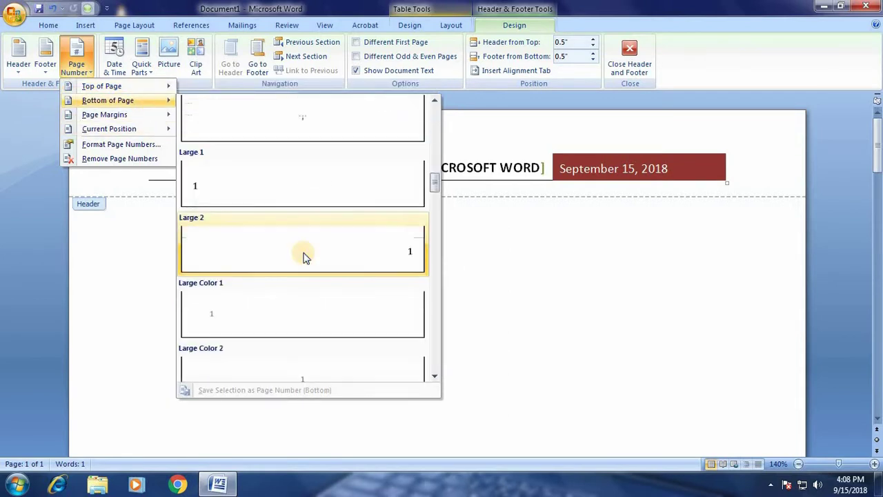
scroll(306, 256, "down", 3)
scroll(307, 268, "down", 3)
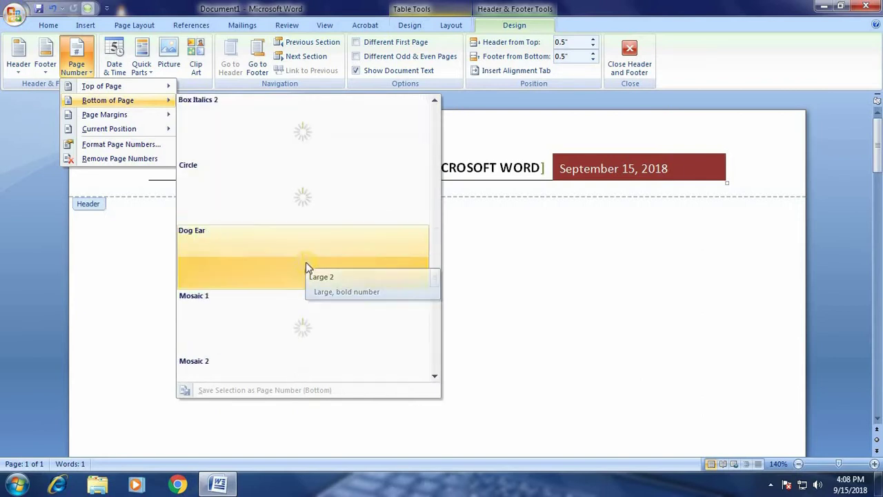
scroll(322, 286, "down", 3)
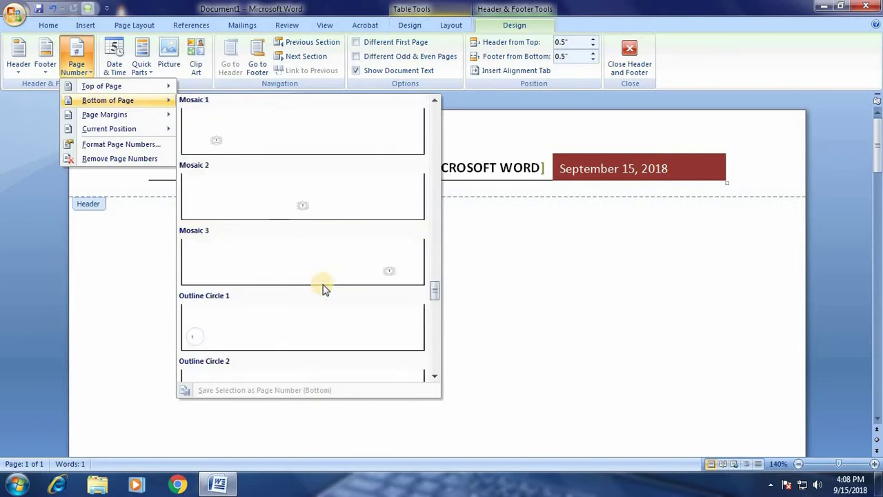
left_click(739, 278)
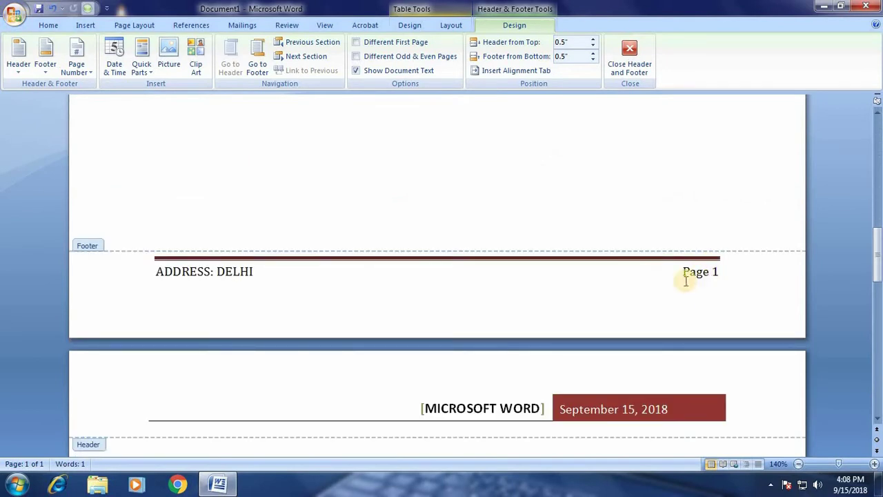
left_click(84, 75)
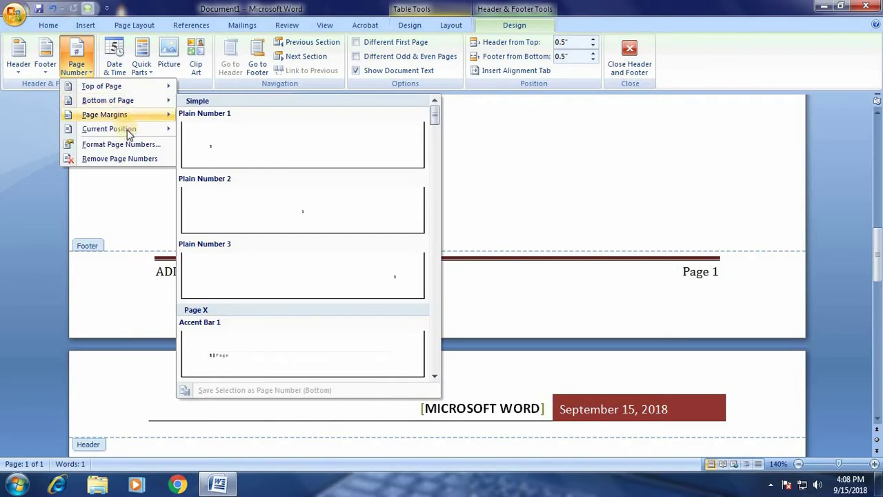
mouse_move(127, 131)
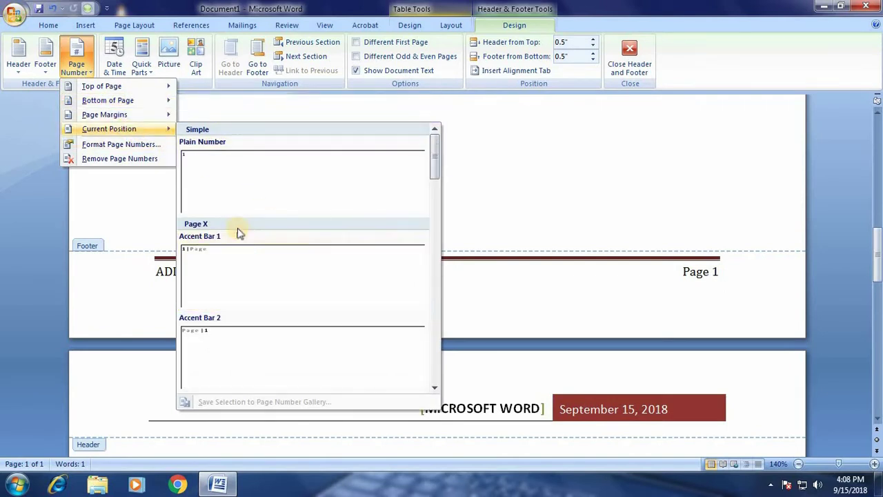
left_click(421, 209)
scroll(322, 238, "down", 5)
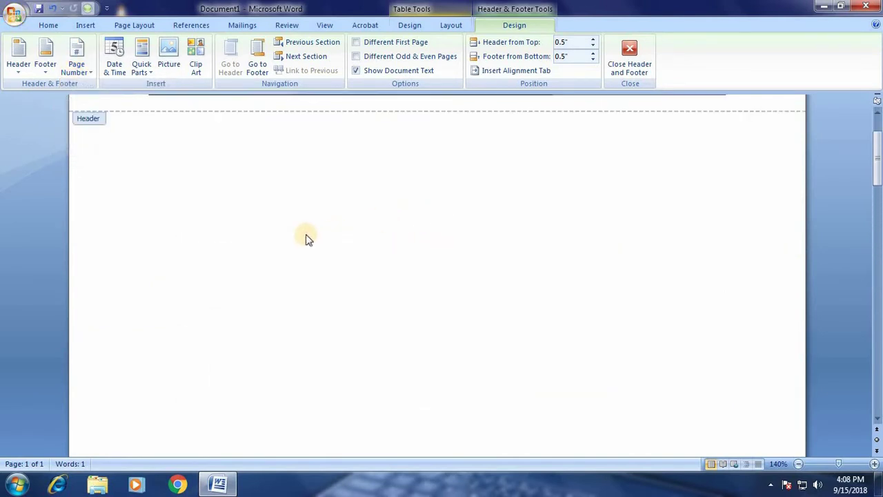
scroll(296, 185, "up", 3)
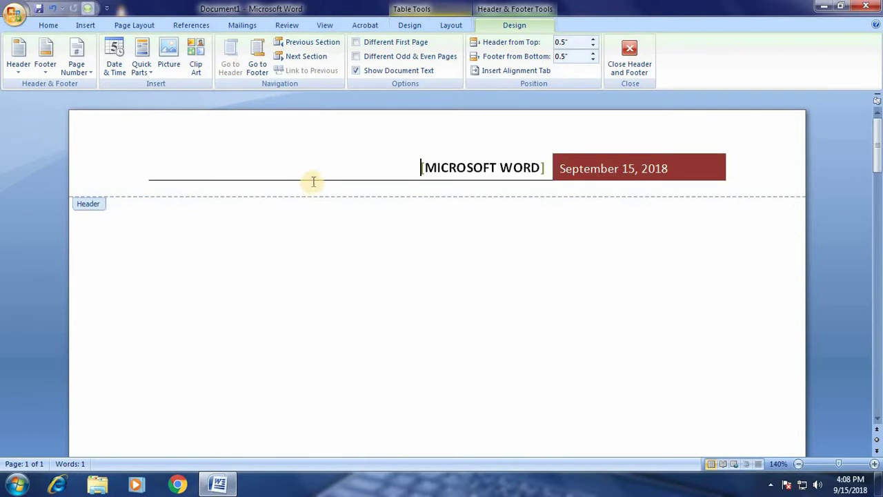
left_click(87, 76)
mouse_move(116, 101)
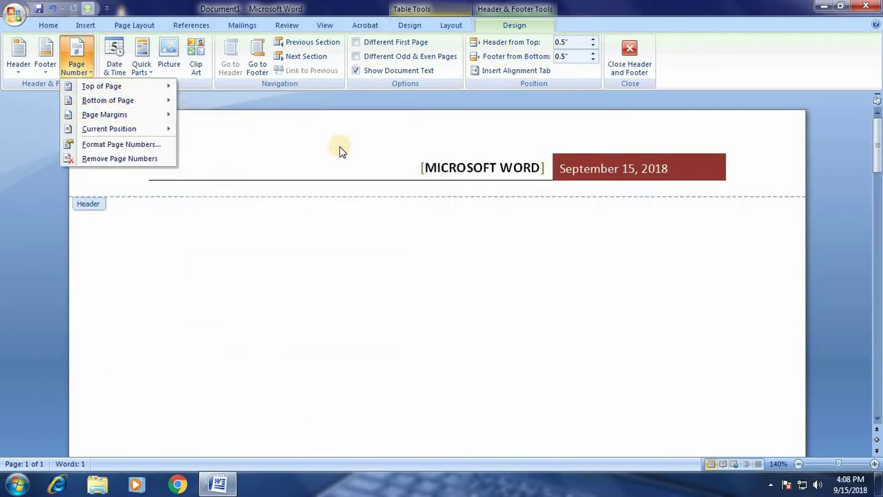
left_click(259, 167)
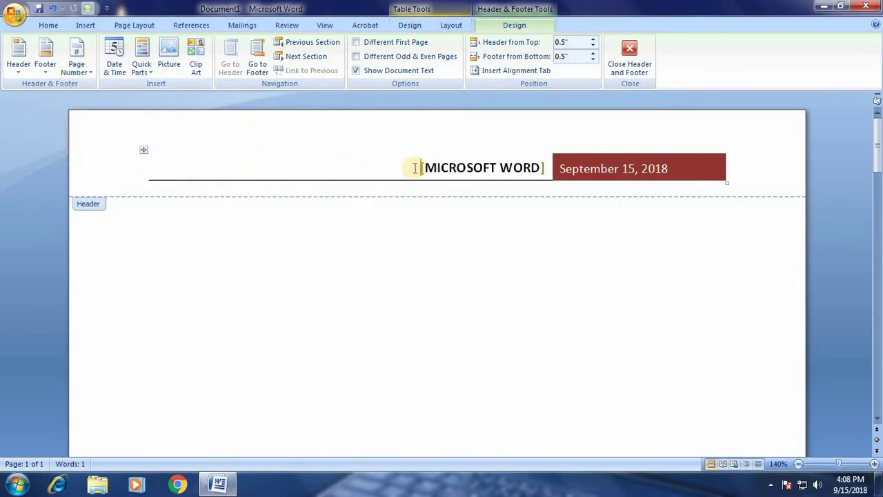
- Insert the date in 15-Sep-18 format into the header
left_click(114, 65)
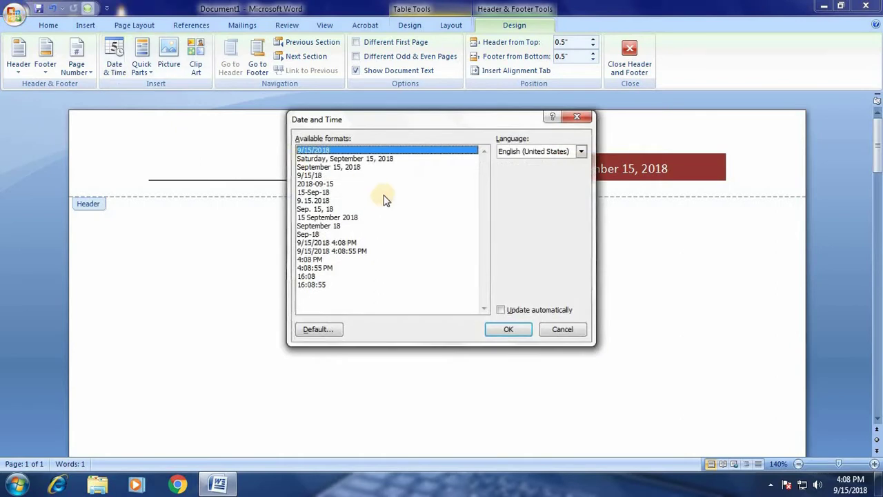
left_click_drag(483, 121, 627, 134)
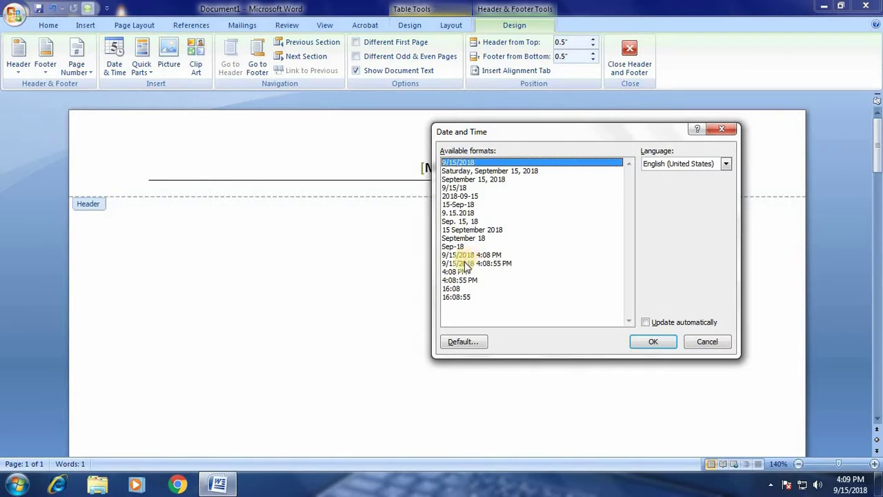
left_click(468, 223)
left_click(465, 205)
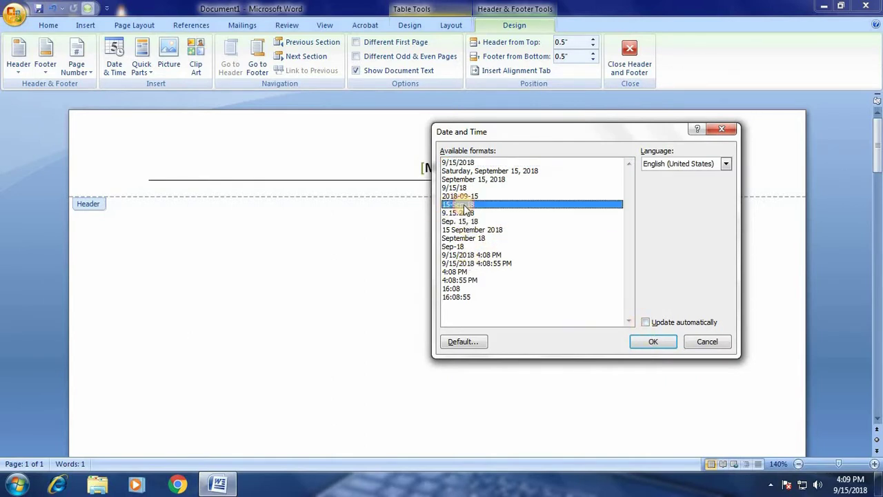
left_click(653, 342)
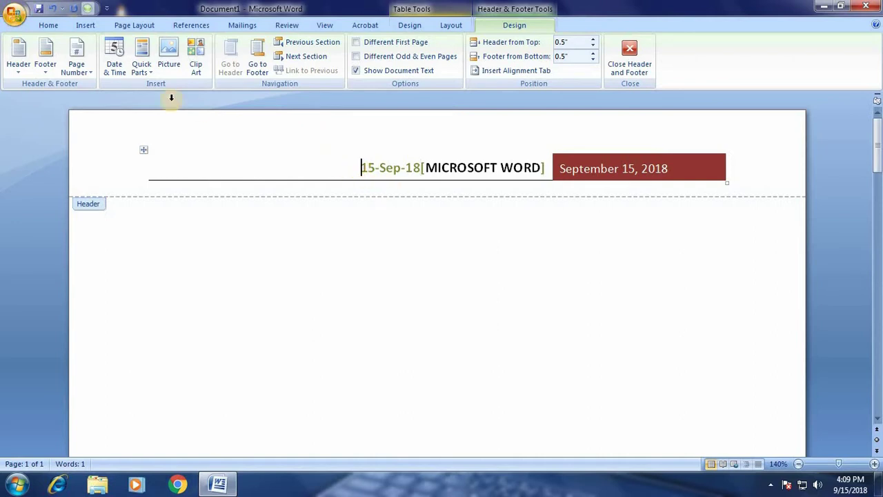
- Move the header text to the left margin, leaving Quick Parts unused
left_click(142, 68)
mouse_move(175, 90)
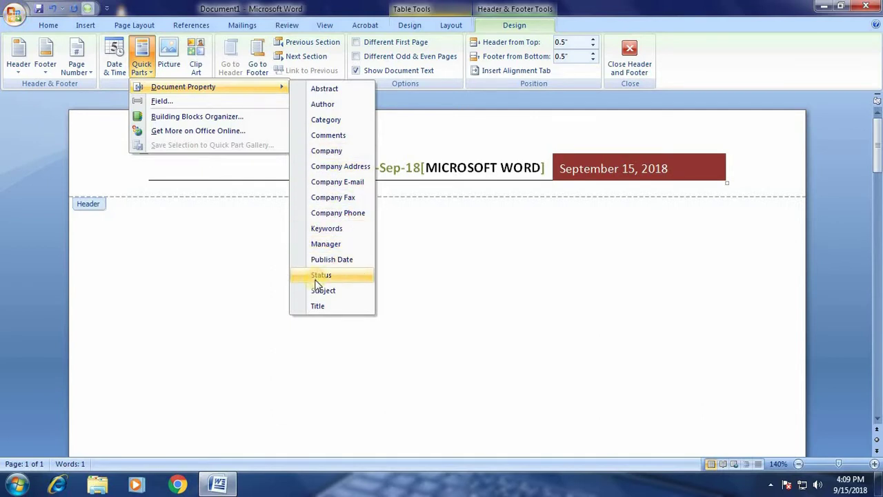
left_click(403, 131)
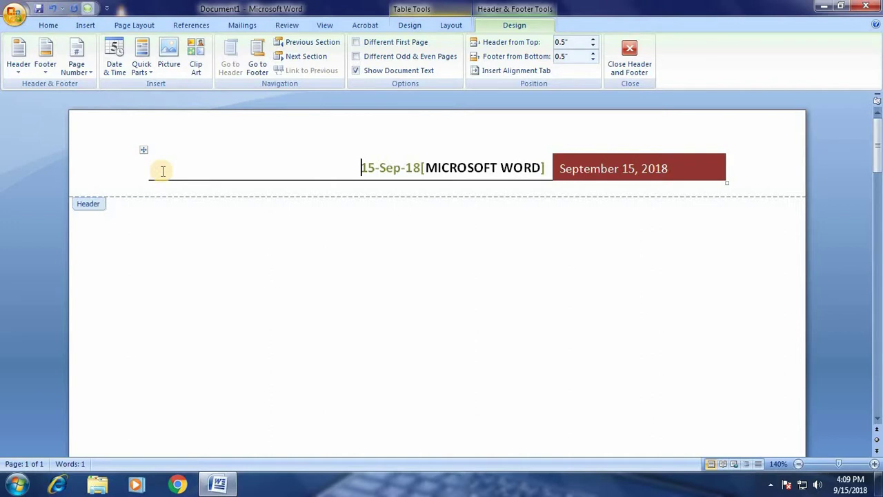
key("BackSpace")
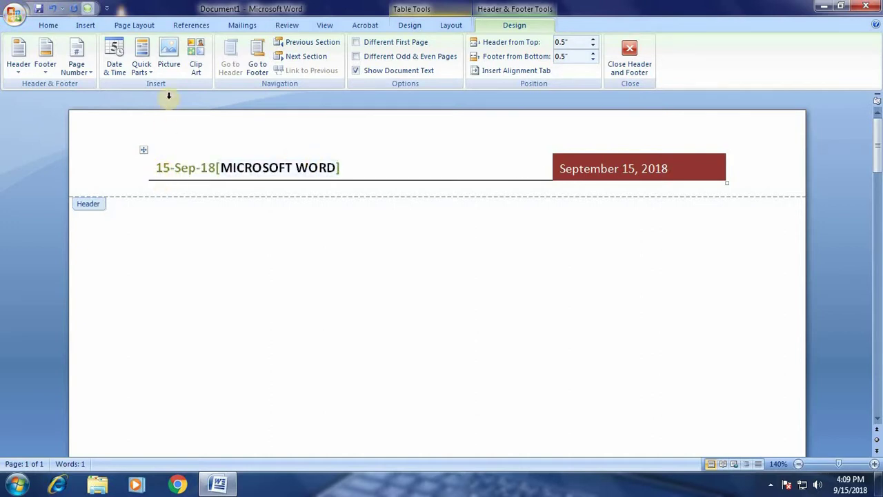
- Insert the Hydrangeas sample picture into the header
left_click(169, 61)
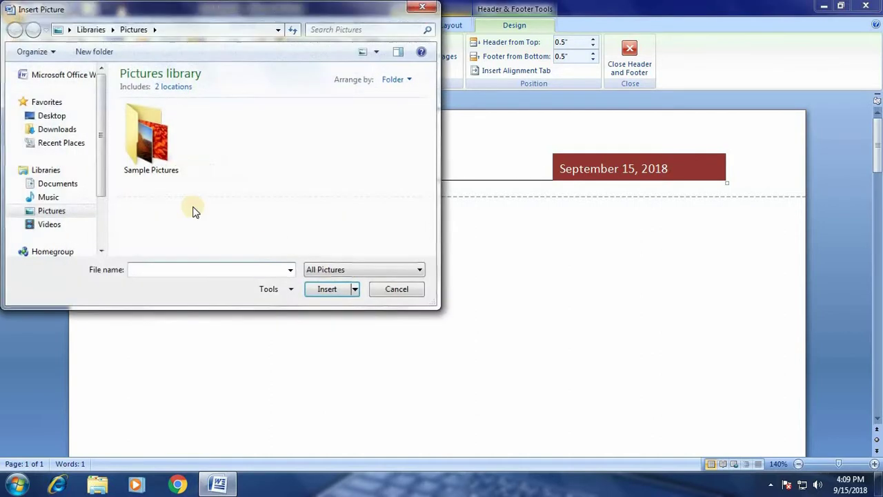
double_click(149, 135)
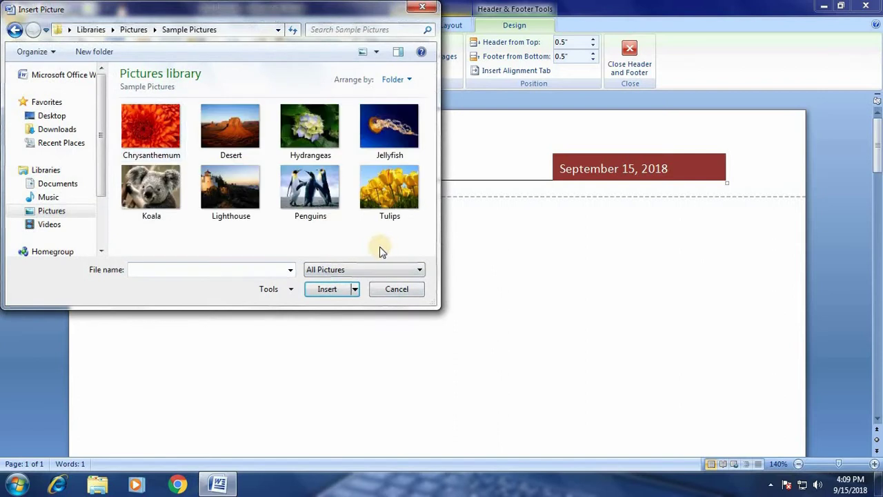
left_click(309, 143)
left_click(330, 296)
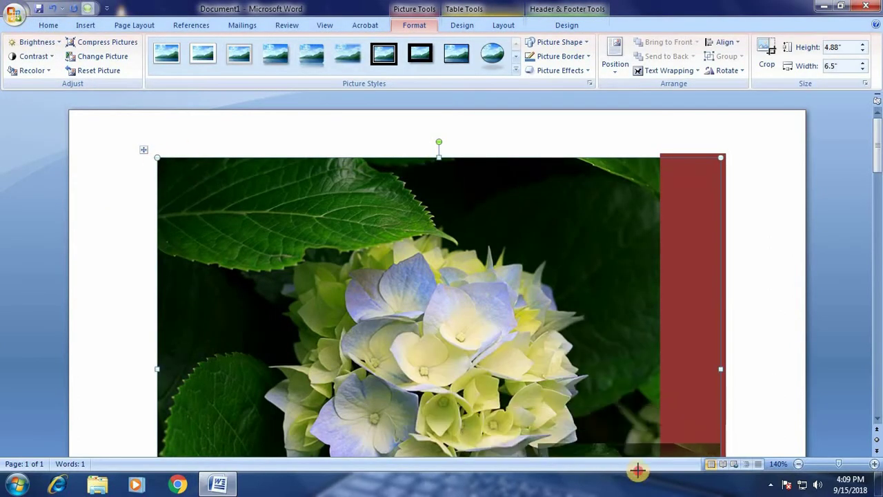
- Shrink the photo to a small thumbnail, about 0.33" x 0.43", beside the date
left_click_drag(155, 158, 636, 469)
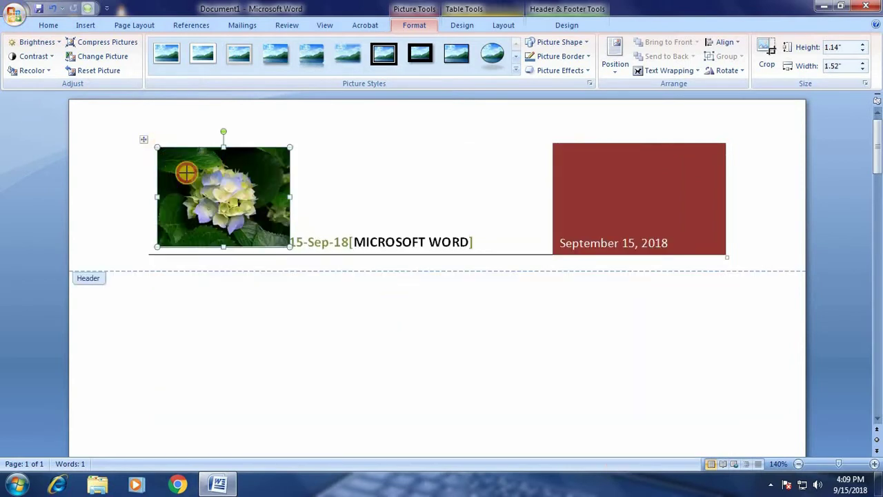
mouse_move(187, 173)
left_mouse_down()
mouse_move(243, 215)
mouse_move(206, 184)
left_mouse_up()
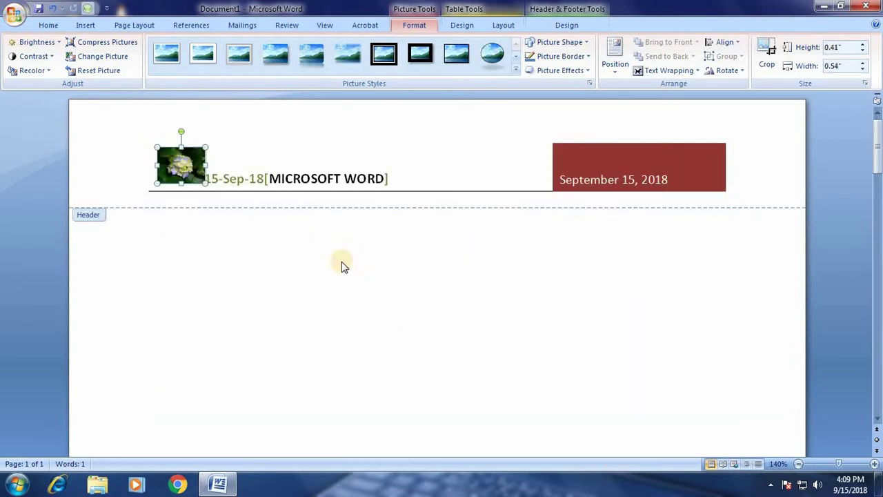
left_click_drag(167, 156, 168, 157)
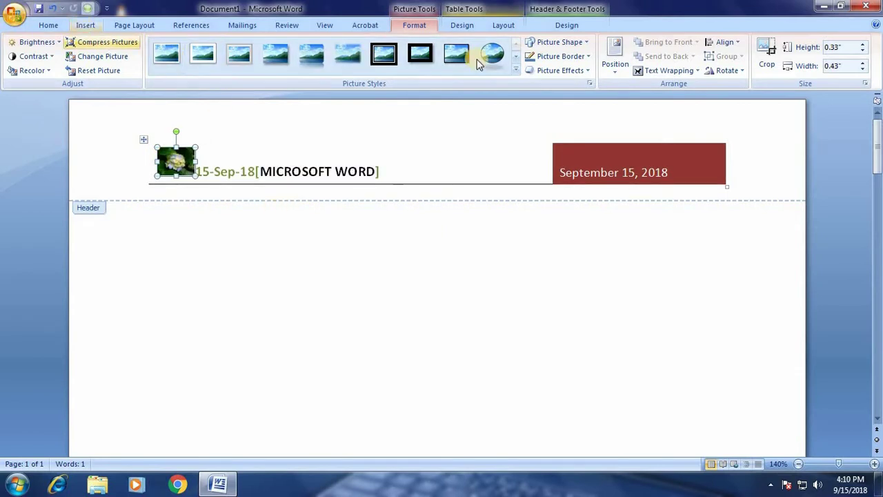
left_click(569, 25)
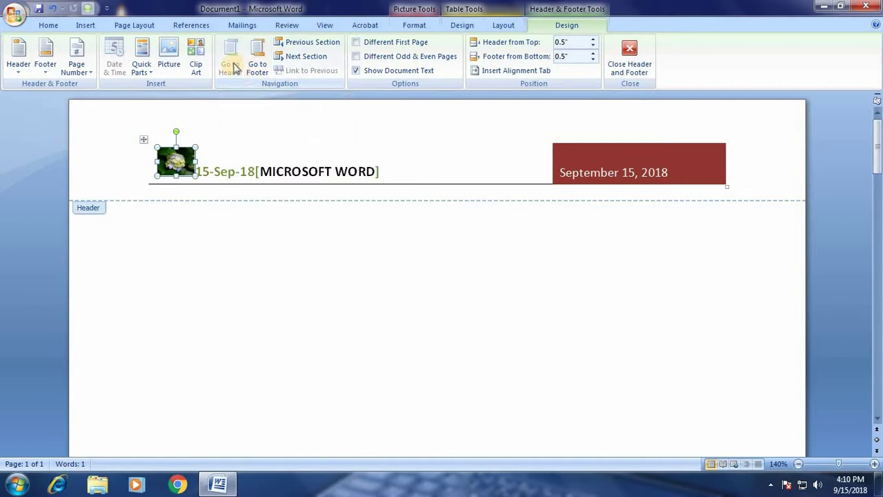
left_click(471, 170)
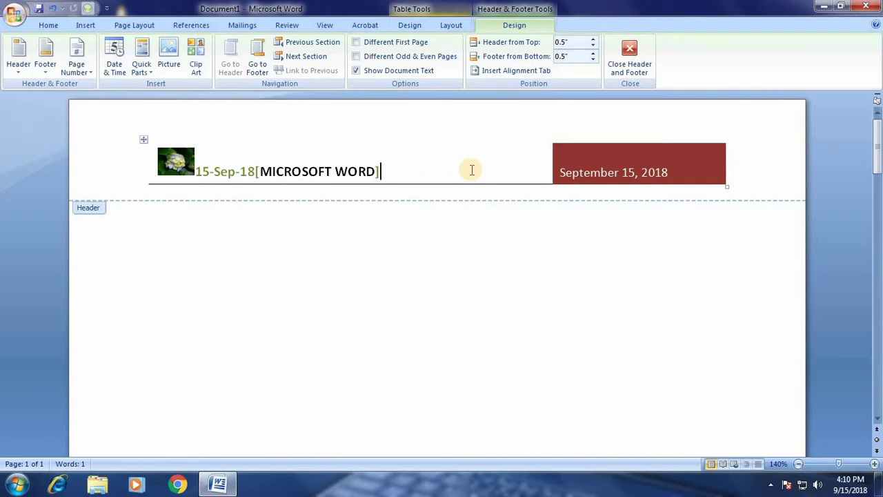
left_click(257, 69)
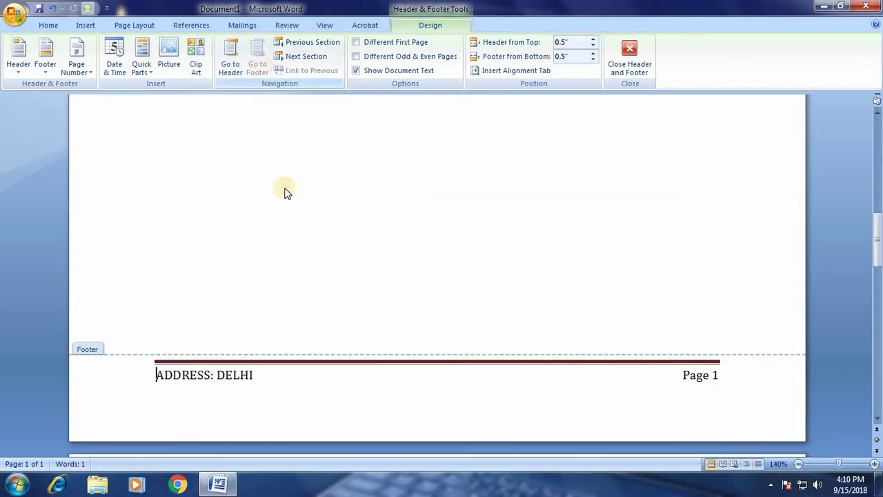
left_click(238, 75)
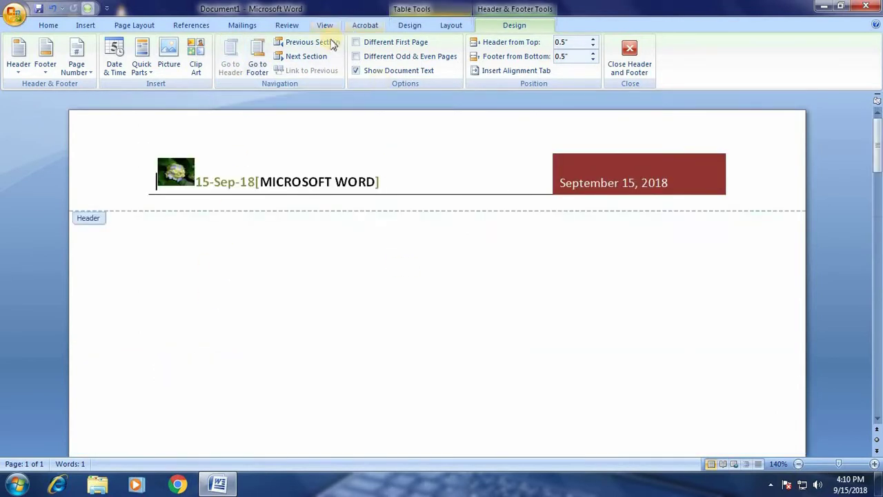
left_click(414, 182)
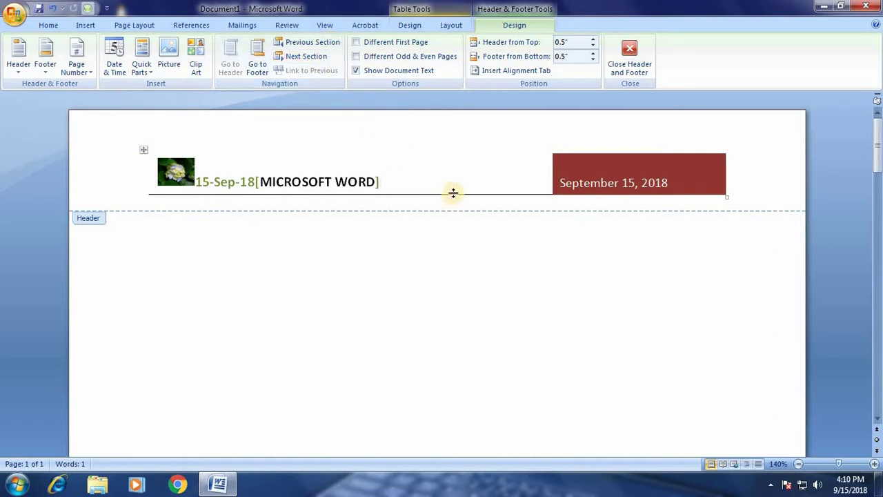
- Enable Different First Page and give page 1 the Alphabet header design
left_click(387, 42)
left_click(18, 65)
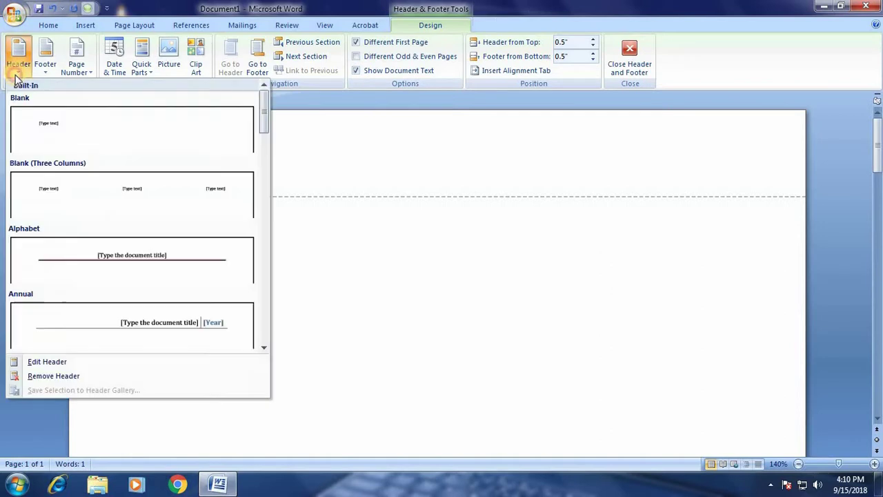
left_click(249, 231)
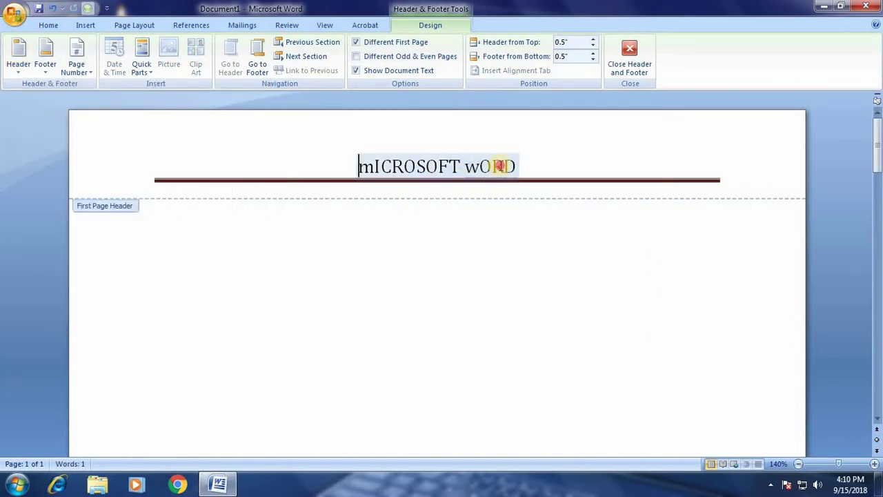
- Fix the first-page title's capitalisation to MICROSOFT WORD with Shift+F3
left_click_drag(516, 167, 369, 167)
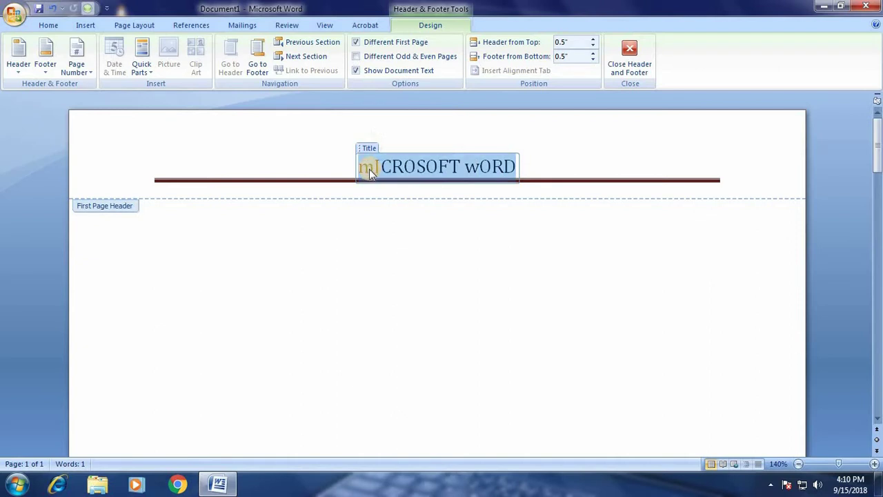
key("shift+F3")
left_click(554, 170)
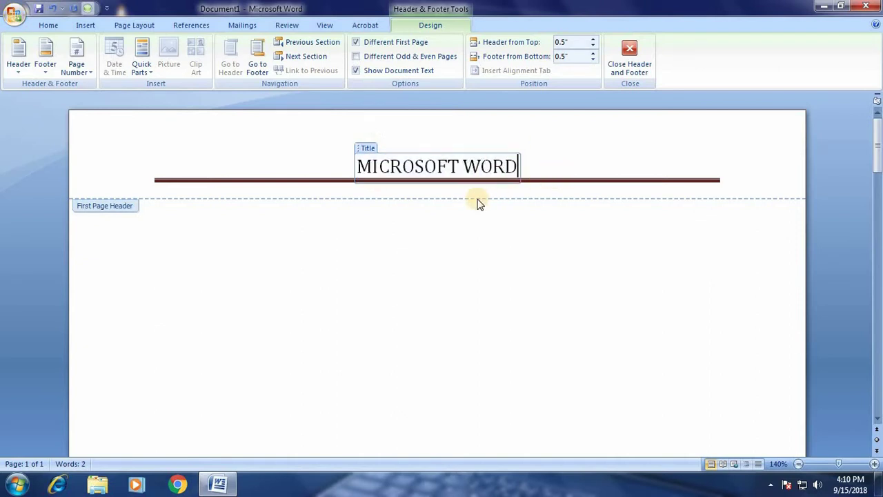
scroll(481, 201, "down", 5)
scroll(481, 202, "down", 10)
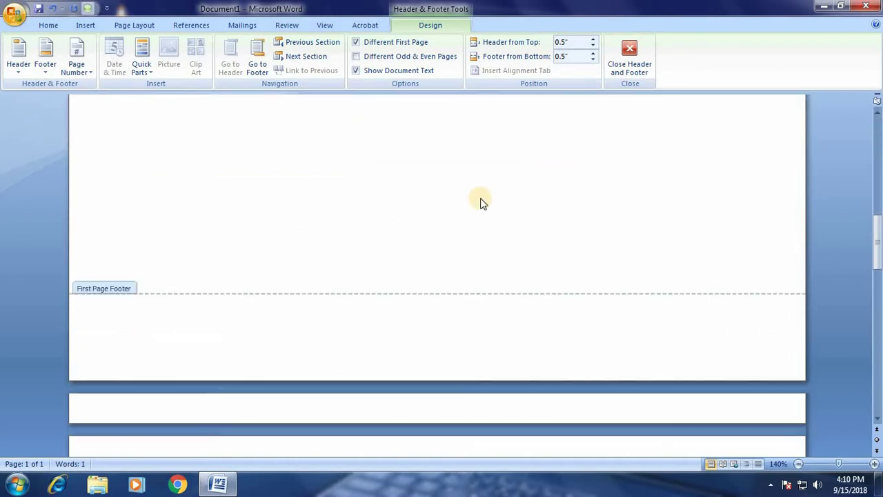
scroll(481, 202, "down", 5)
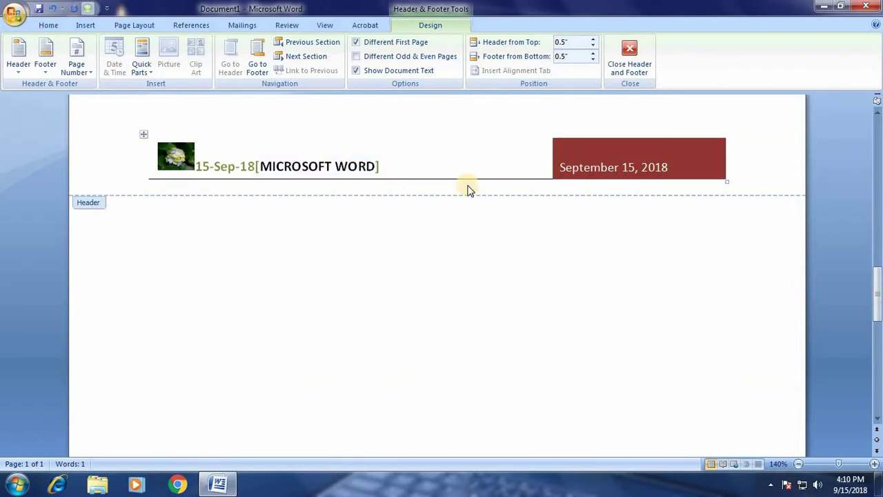
scroll(469, 189, "up", 10)
scroll(462, 189, "up", 10)
- Check the next section's header, then return to the first-page header
left_click(272, 156)
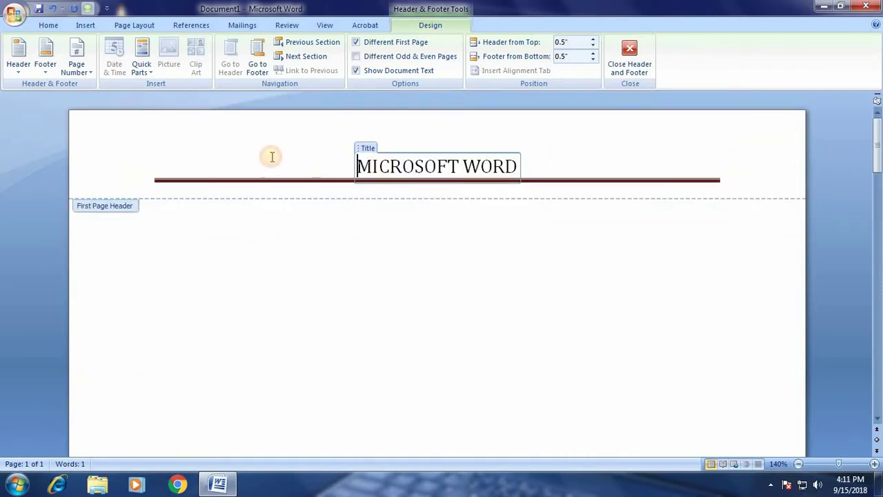
left_click_drag(272, 163, 542, 173)
left_click(563, 162)
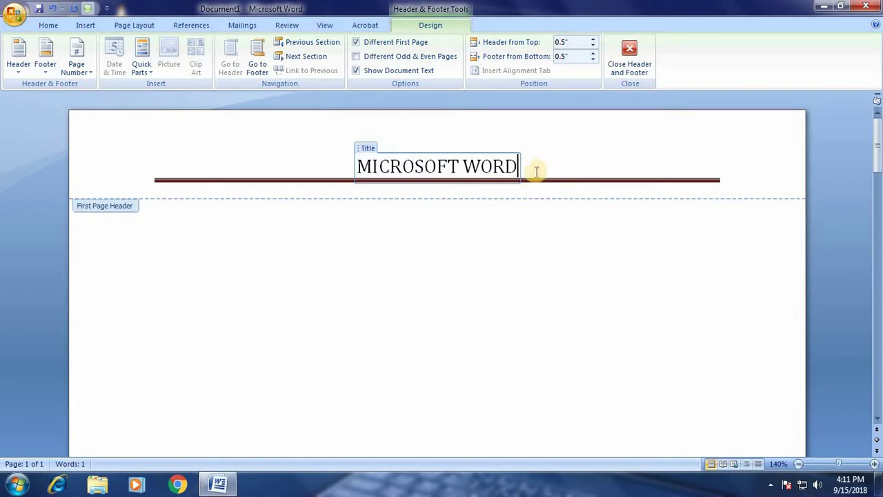
left_click(311, 61)
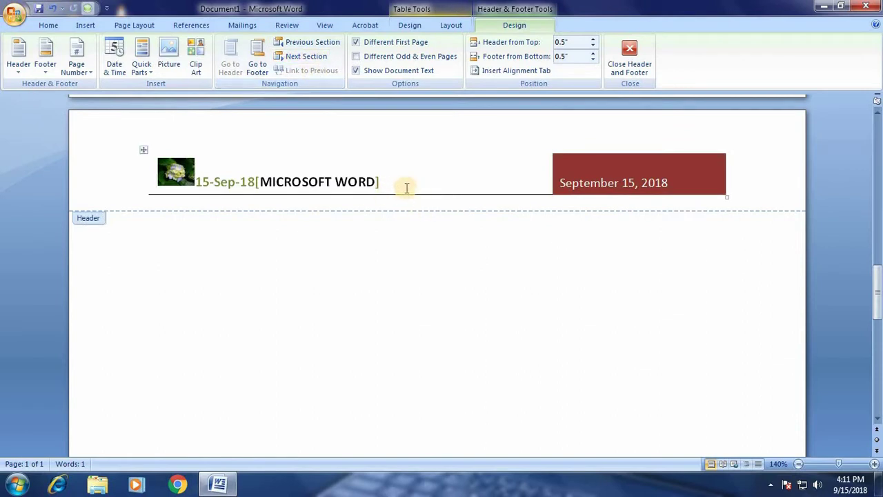
left_click(296, 42)
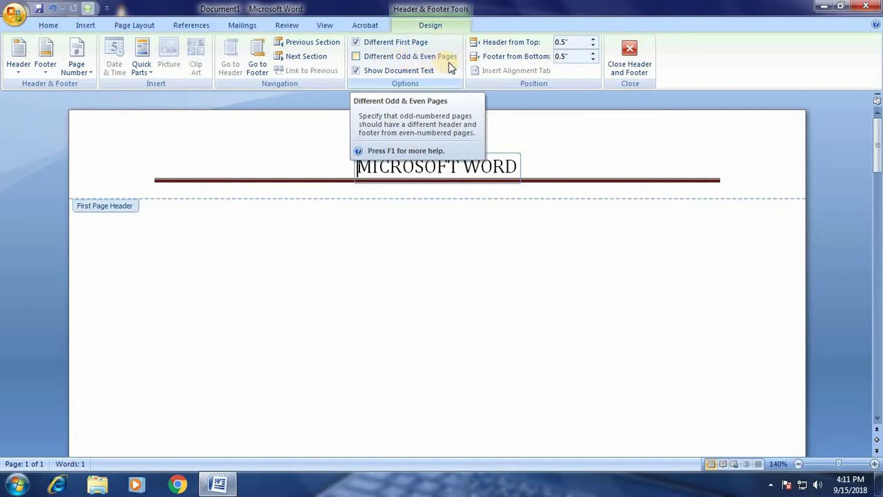
- Set the header distance from the page top to 0.6"
left_click(564, 148)
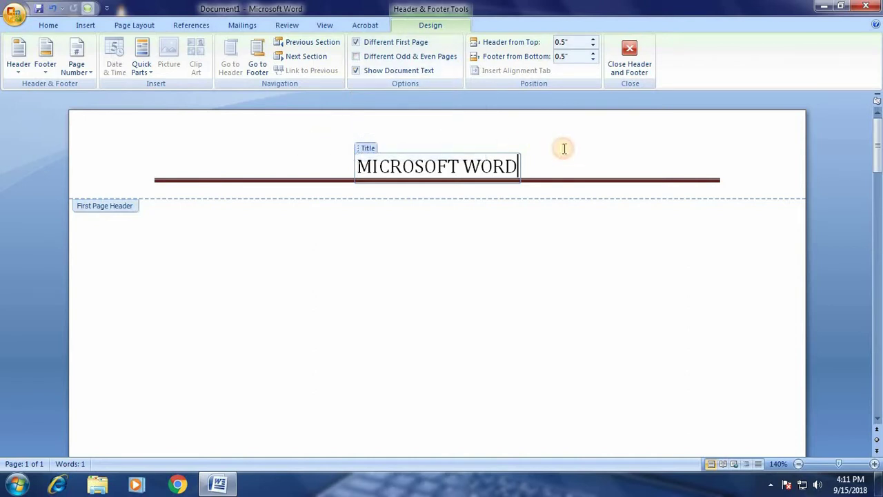
left_click(384, 72)
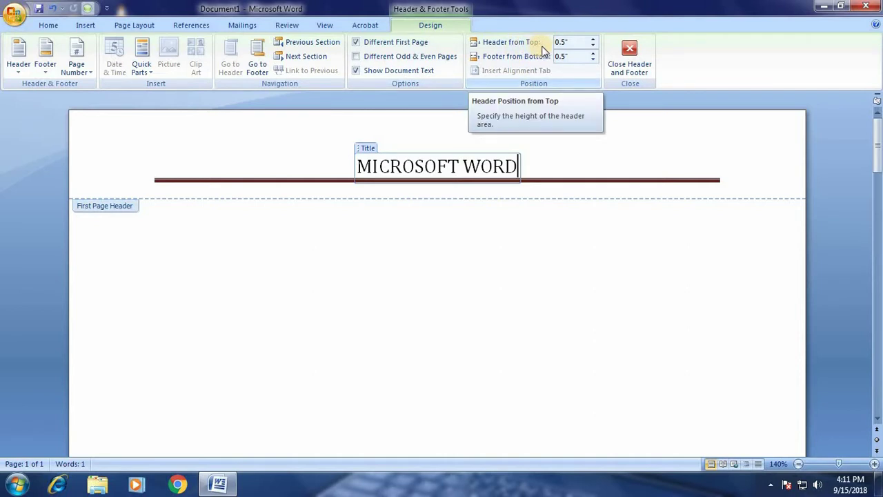
left_click(593, 41)
left_click(594, 42)
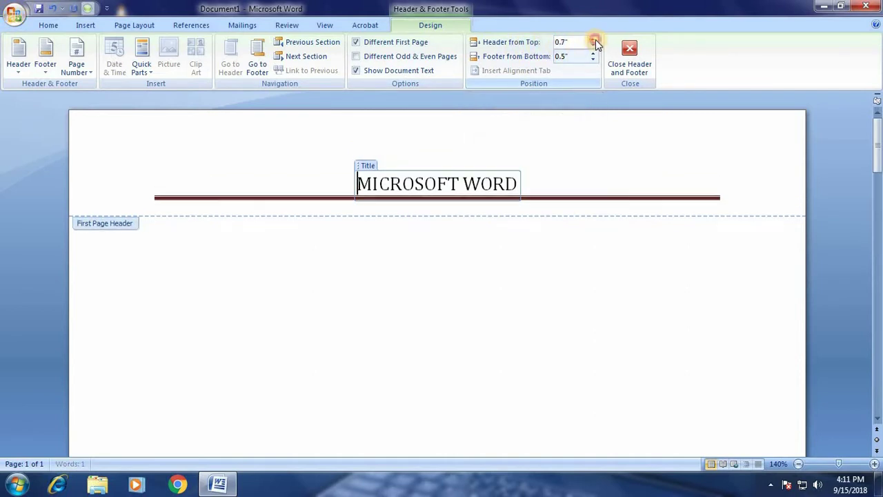
left_click(593, 42)
left_click(593, 41)
left_click(594, 45)
left_click(594, 46)
left_click(593, 45)
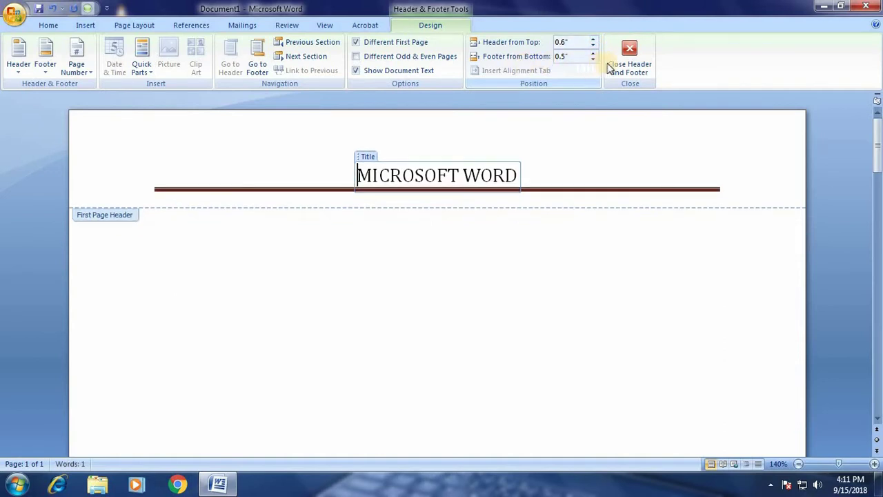
- Set the footer distance from the page bottom to 1.2"
left_click(593, 59)
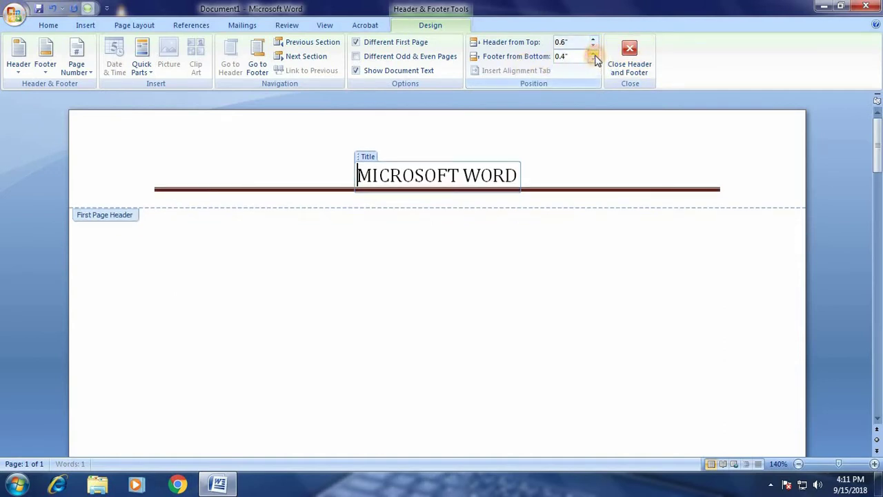
scroll(559, 200, "down", 10)
scroll(569, 180, "down", 4)
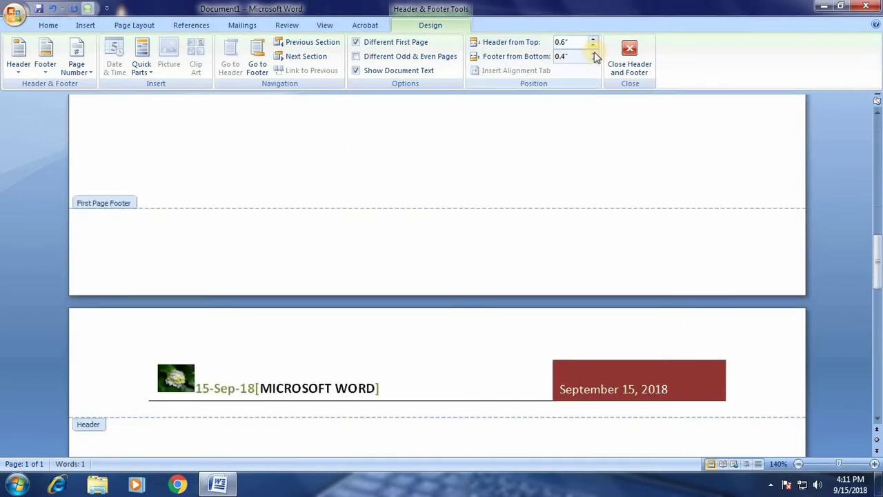
left_click(593, 53)
left_click(595, 61)
left_click(594, 60)
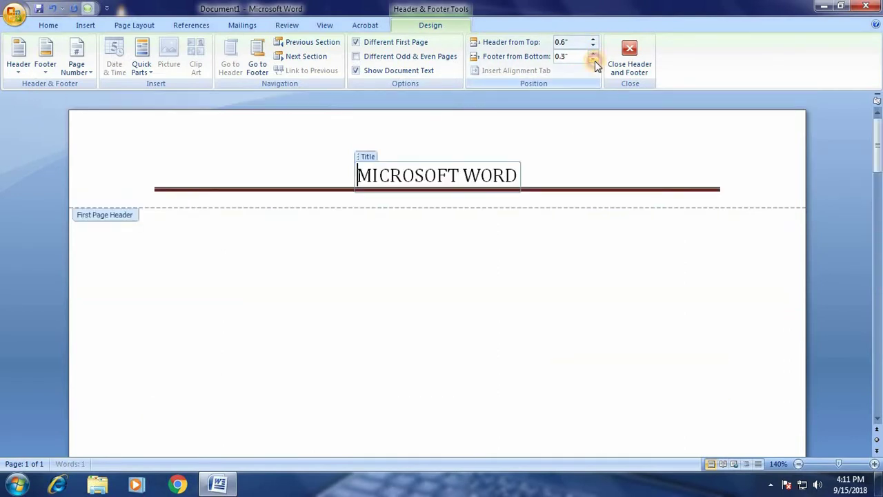
left_click(595, 61)
left_click(595, 61)
left_click(619, 200)
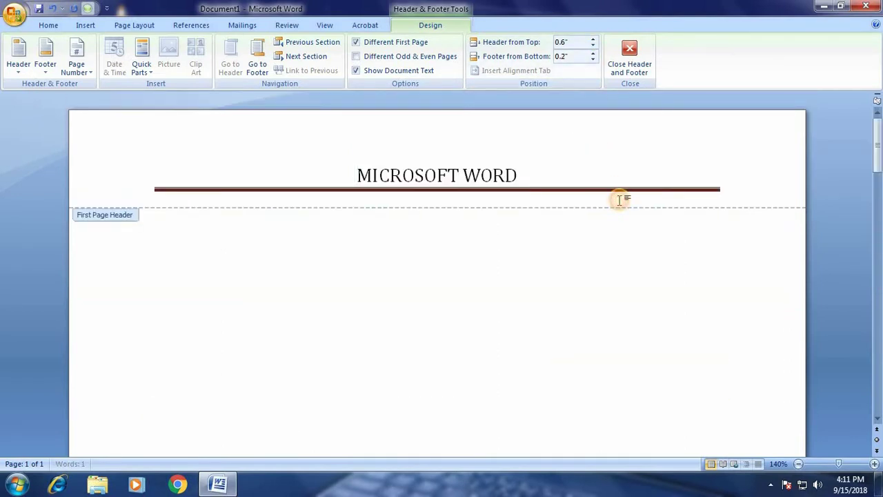
left_click(593, 60)
scroll(560, 323, "down", 5)
scroll(559, 322, "down", 5)
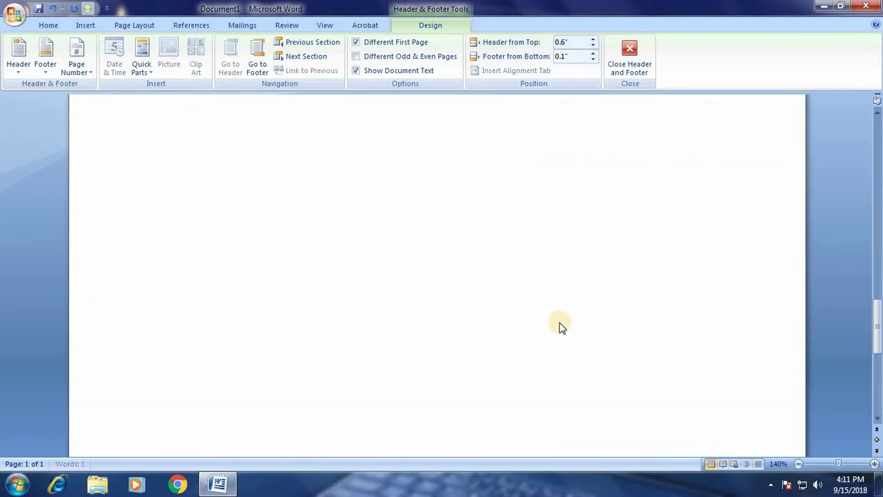
scroll(560, 323, "down", 5)
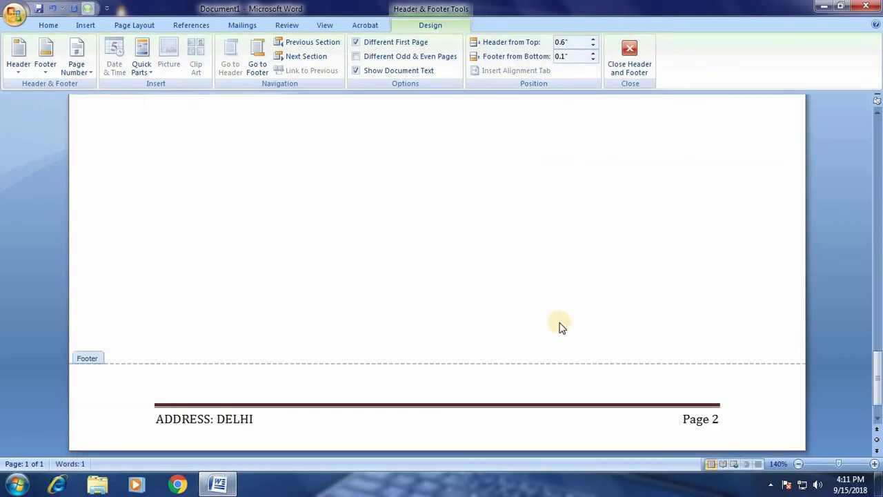
left_click(594, 61)
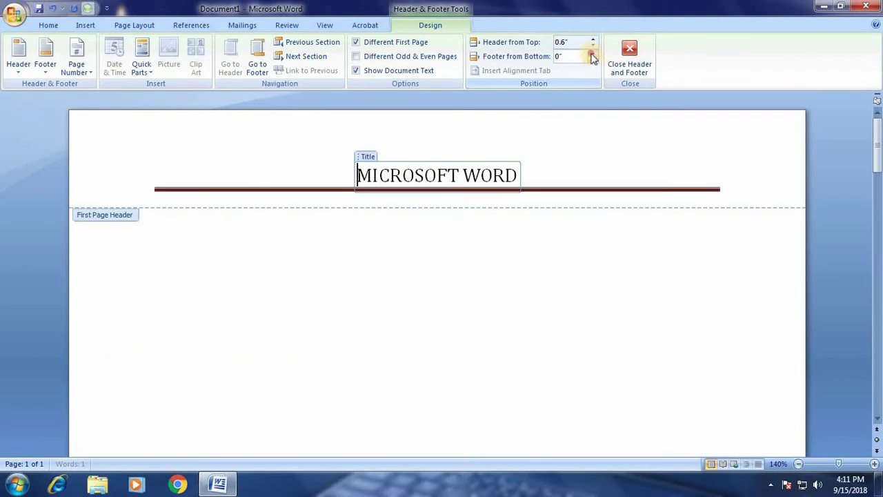
left_click(592, 54)
left_click(591, 54)
left_click(592, 54)
scroll(526, 315, "down", 10)
scroll(529, 345, "down", 5)
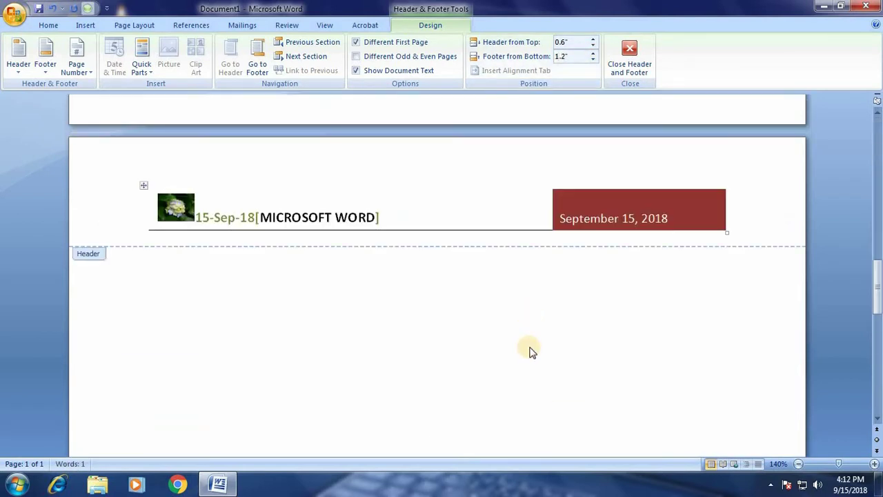
scroll(530, 350, "down", 10)
scroll(528, 350, "down", 5)
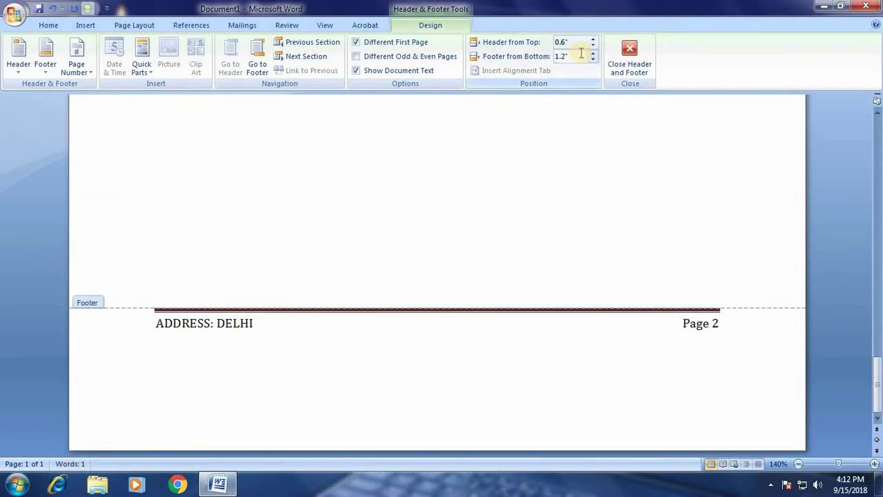
scroll(363, 225, "up", 8)
- Close header and footer editing from the Design tab, returning to the document body
scroll(367, 234, "up", 7)
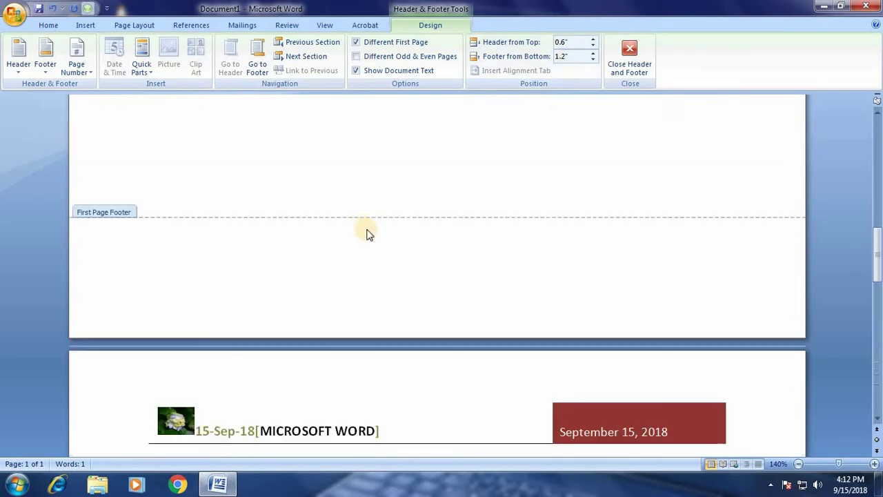
scroll(367, 233, "up", 5)
scroll(605, 73, "up", 1)
scroll(573, 79, "up", 2)
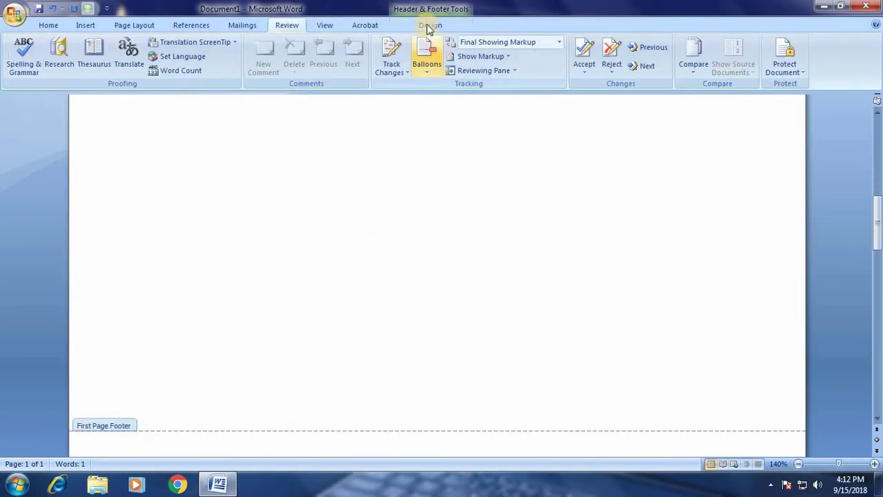
left_click(430, 26)
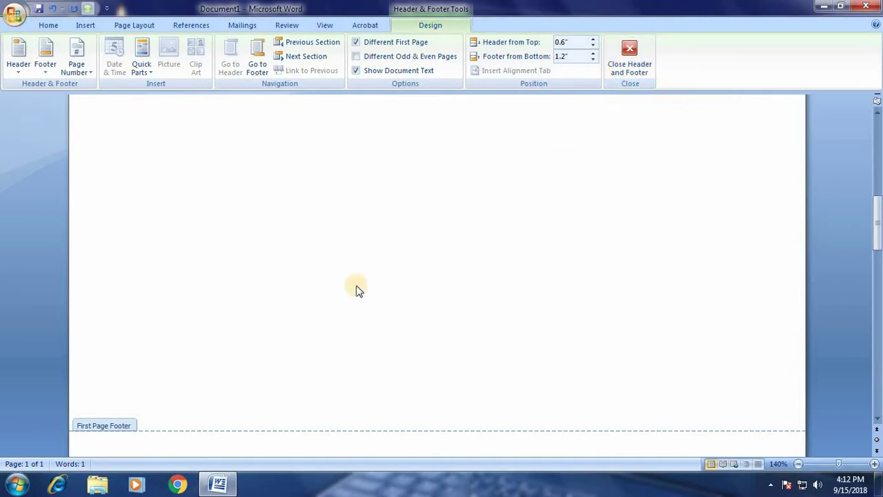
left_click(641, 71)
scroll(426, 311, "up", 3)
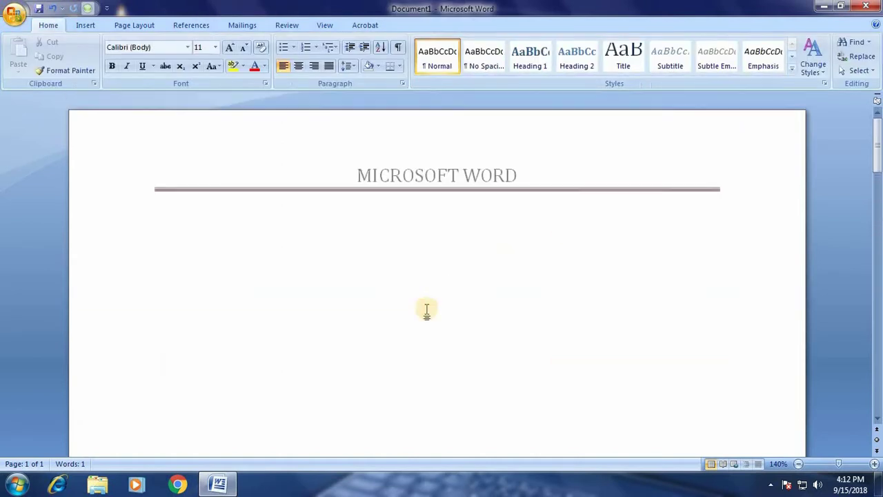
scroll(366, 303, "down", 8)
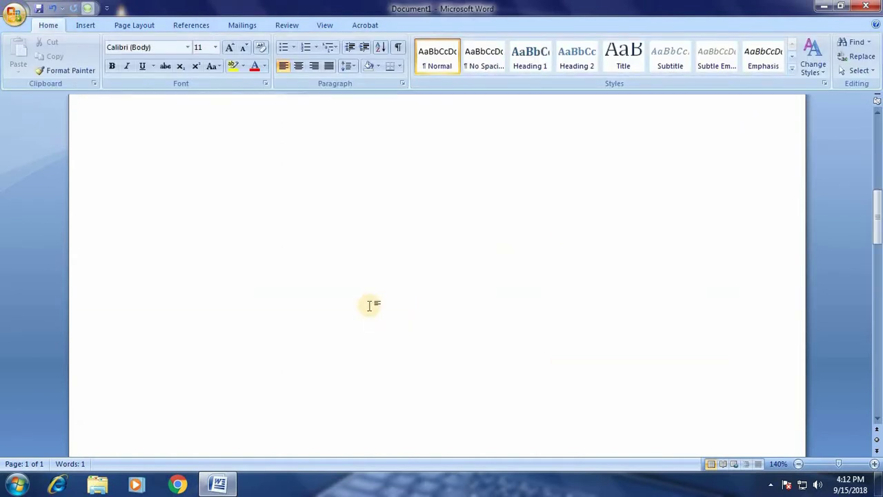
scroll(372, 305, "down", 8)
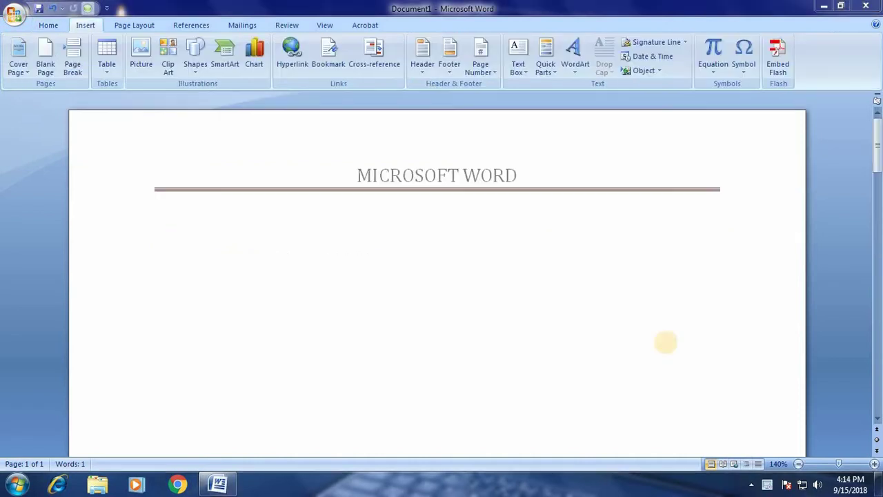
- Apply the Conservative footer with a centred page number, then scroll back to page 1
left_click(449, 70)
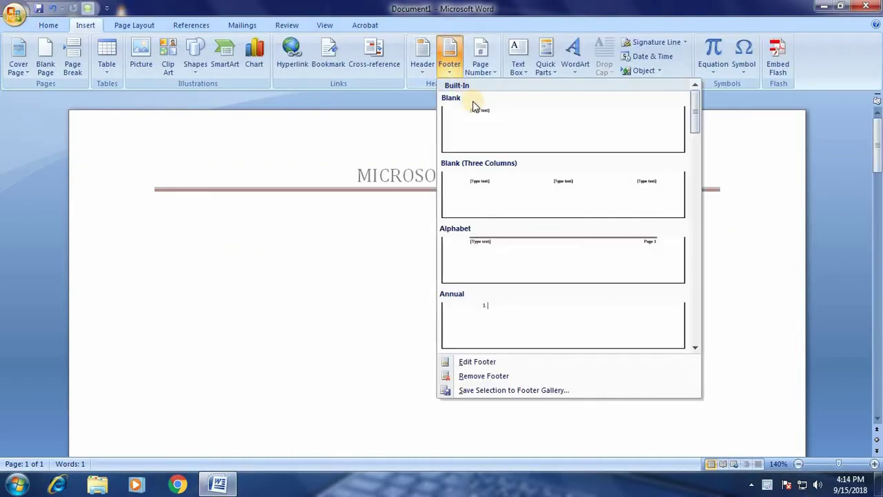
scroll(564, 277, "down", 3)
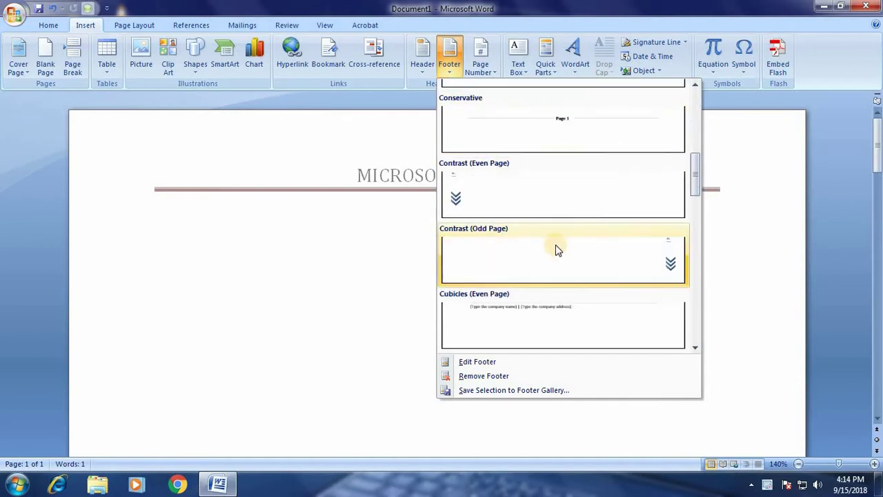
scroll(568, 269, "down", 3)
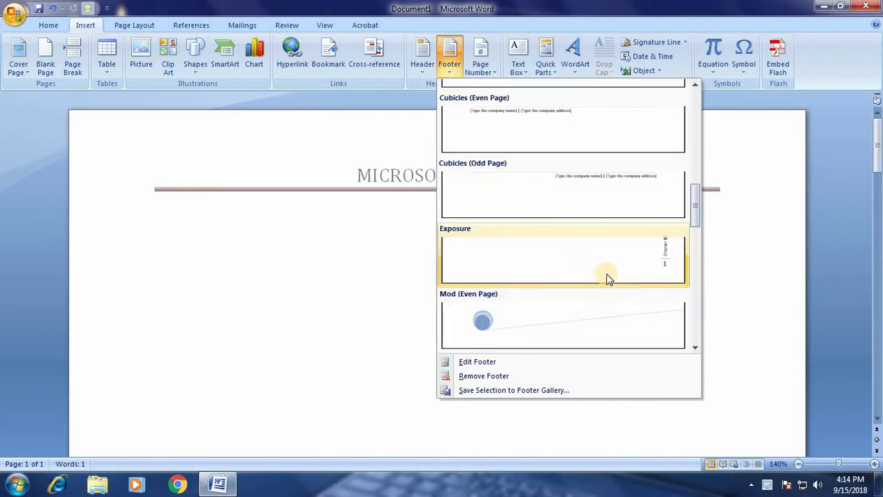
scroll(573, 173, "up", 3)
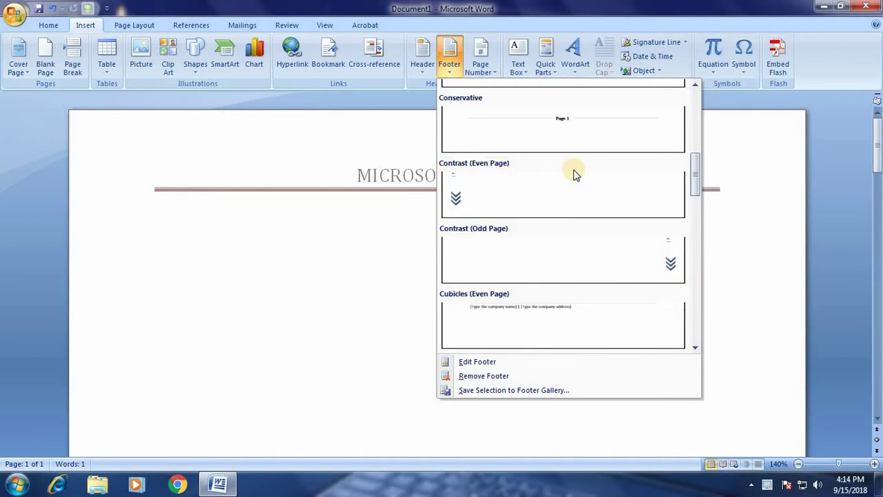
left_click(570, 134)
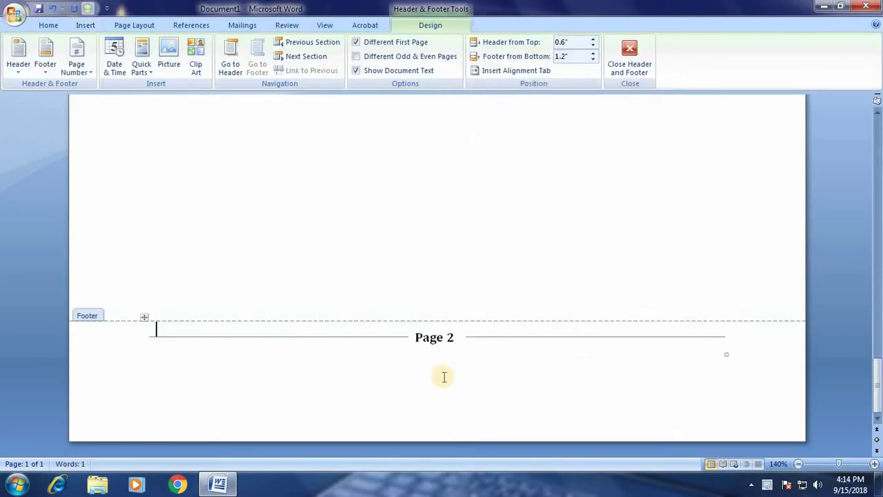
scroll(445, 376, "up", 3)
scroll(449, 374, "up", 3)
scroll(450, 376, "up", 3)
scroll(449, 376, "up", 3)
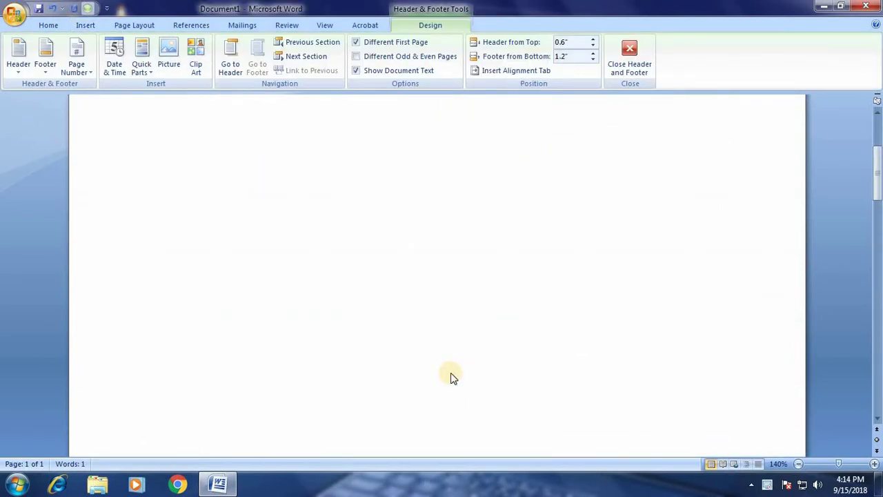
scroll(449, 377, "up", 3)
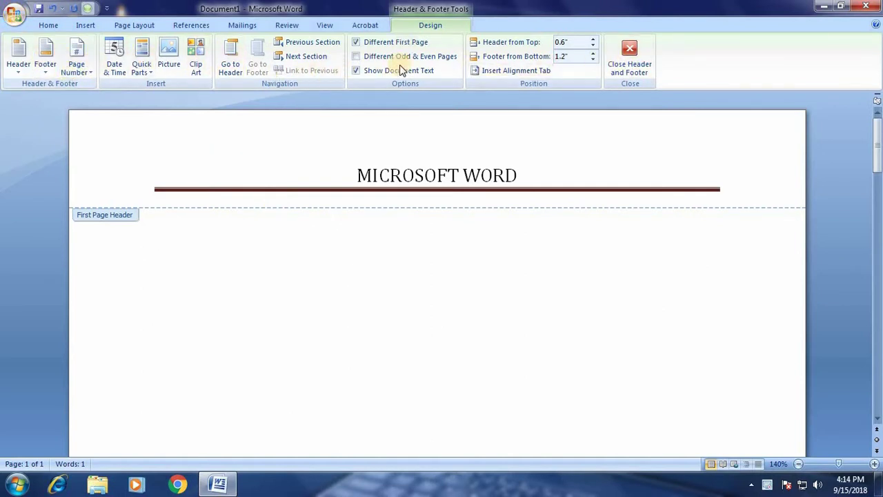
- Browse the Page Number options without adding one, then return to the page 1 body
left_click(87, 25)
left_click(487, 76)
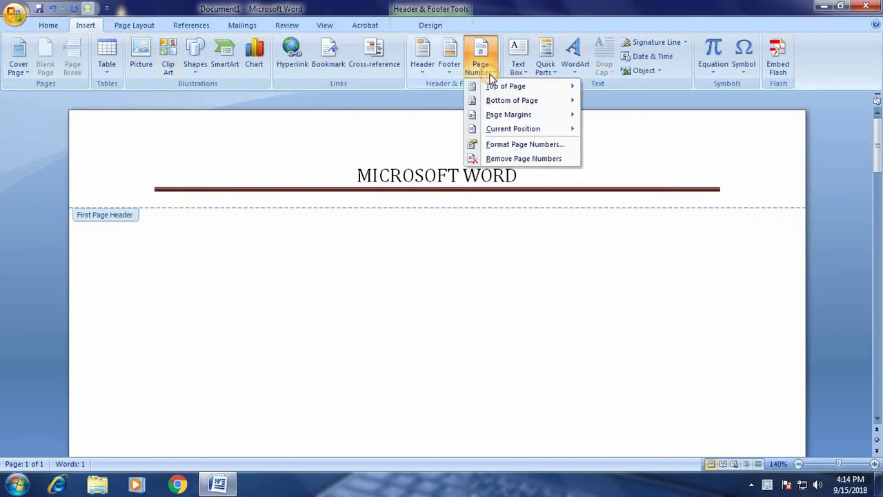
mouse_move(540, 88)
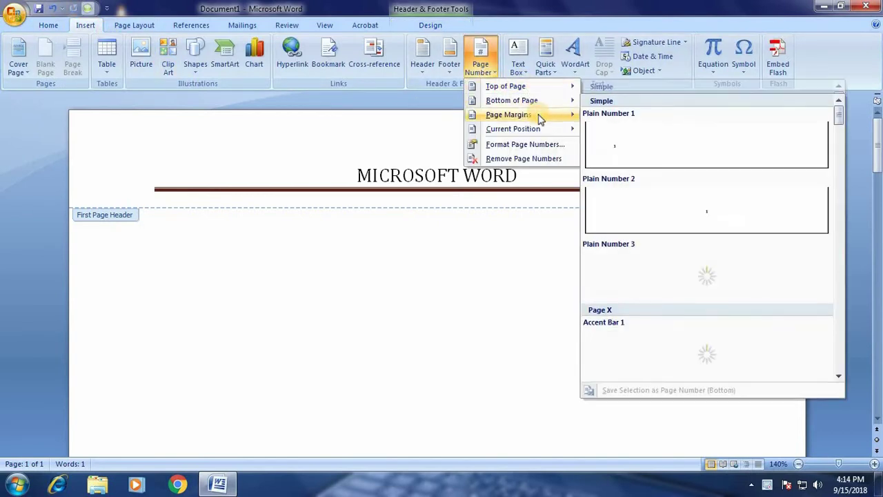
mouse_move(542, 131)
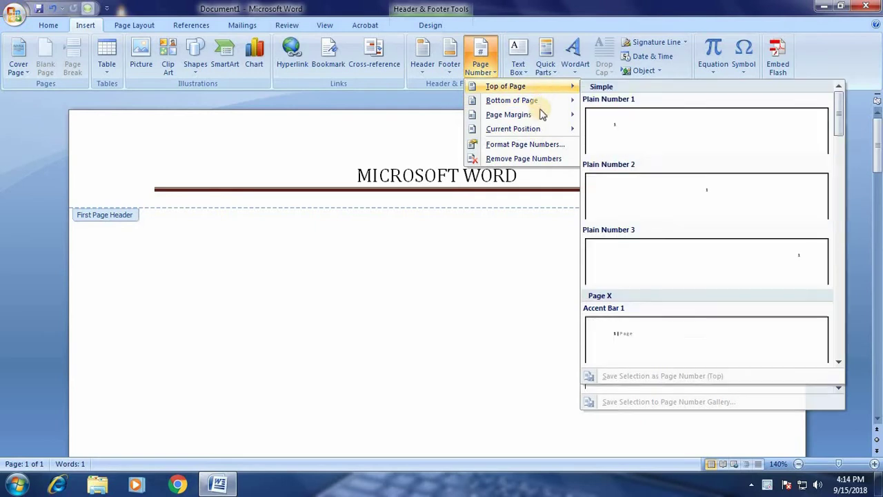
mouse_move(557, 116)
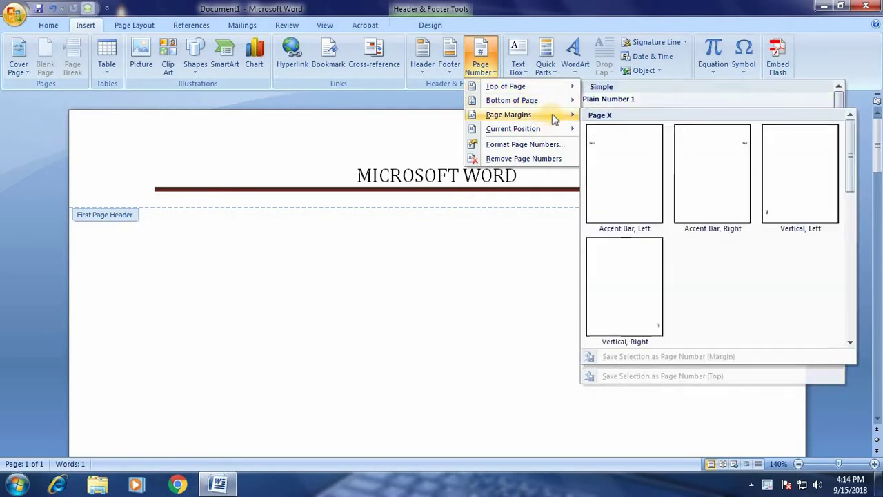
left_click(297, 132)
double_click(284, 316)
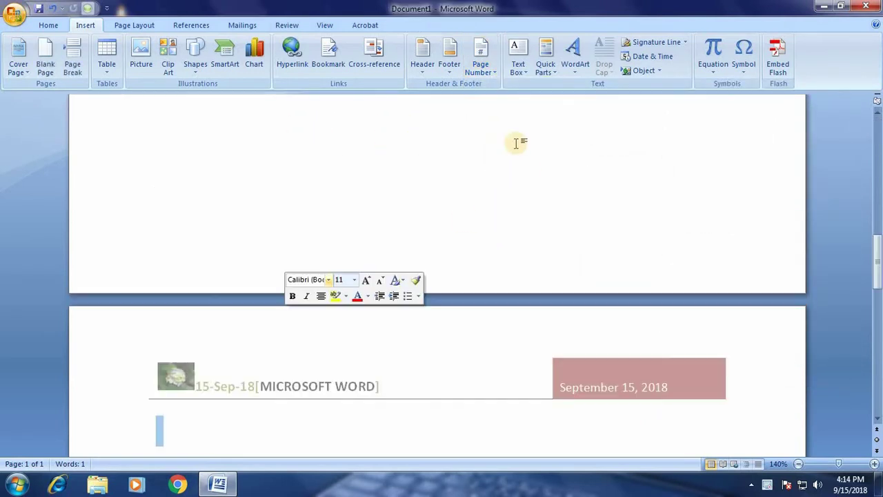
scroll(254, 266, "up", 15)
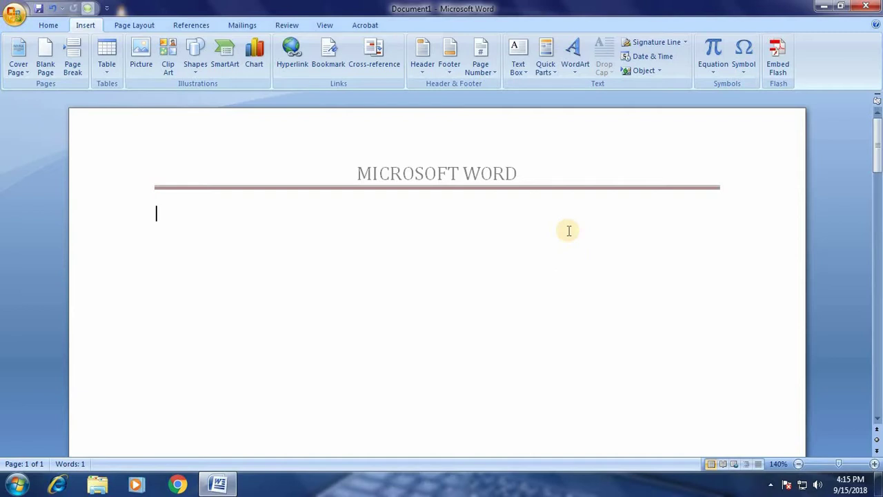
- Insert a Sticky Quote pull-quote text box from the Text Box gallery
left_click(569, 230)
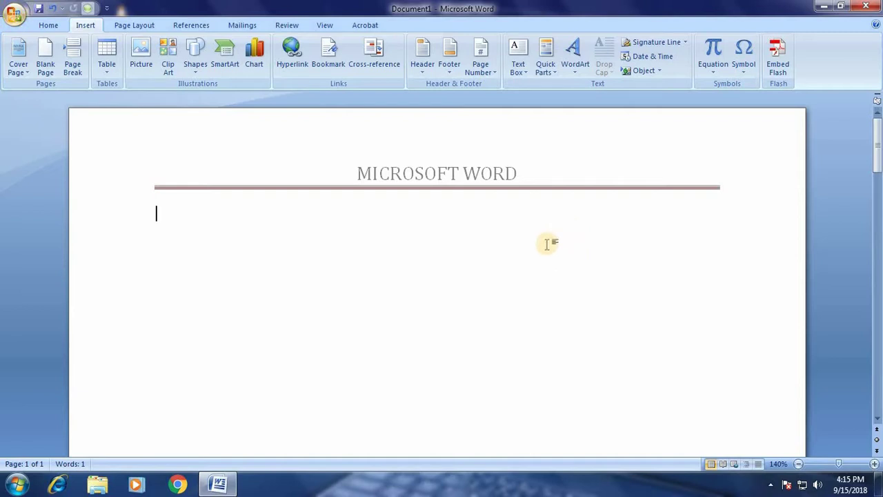
left_click(528, 73)
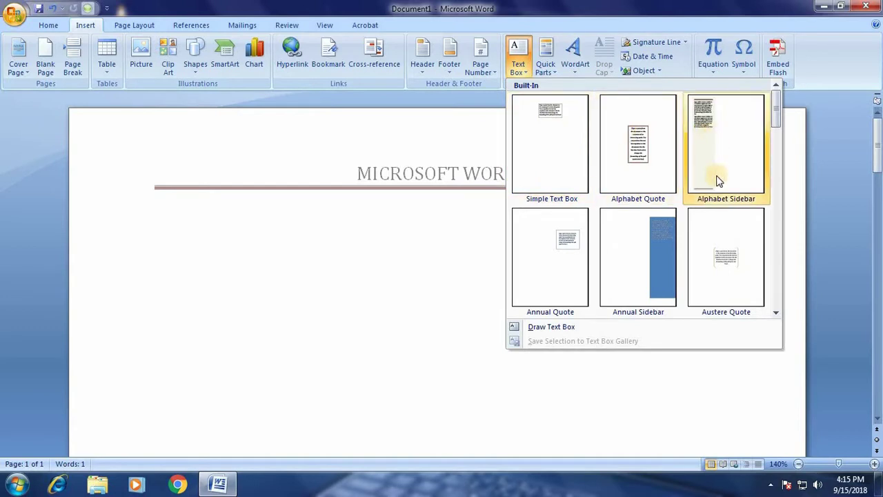
scroll(680, 255, "down", 3)
scroll(624, 241, "down", 2)
scroll(624, 241, "down", 1)
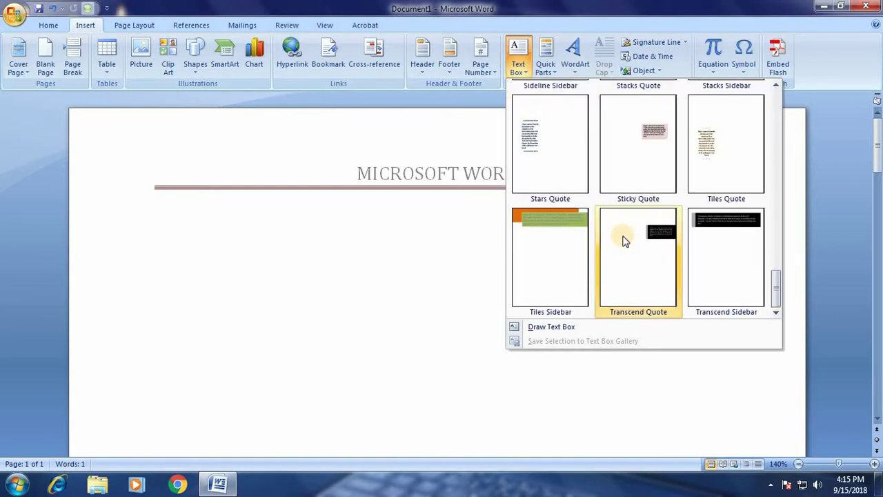
left_click(654, 169)
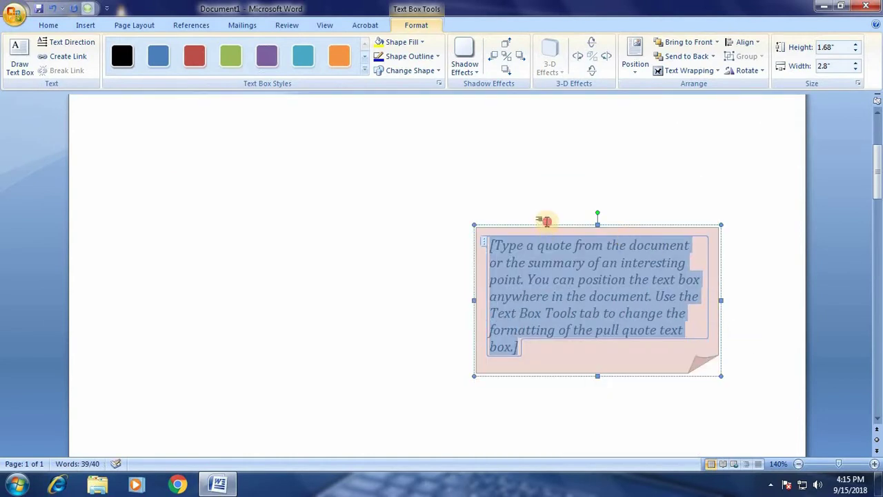
- Move the quote box to the right side of page 1, just under the header
mouse_move(545, 221)
left_mouse_down()
mouse_move(552, 160)
mouse_move(625, 122)
left_mouse_up()
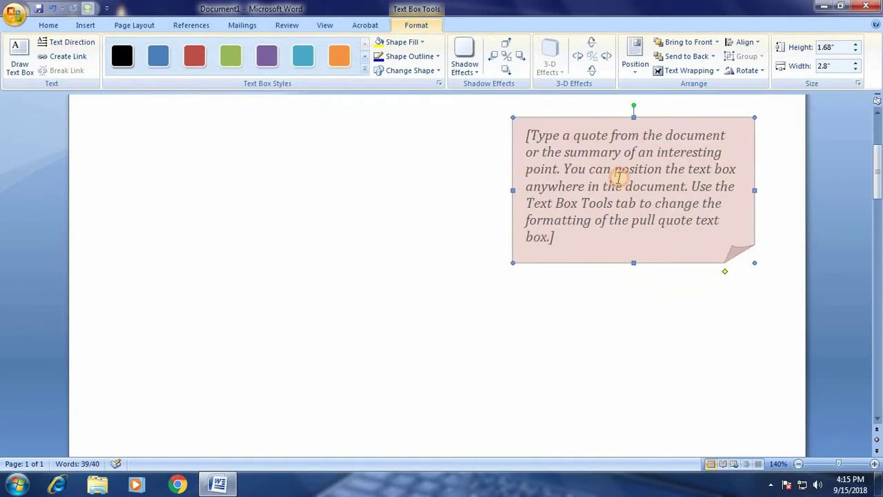
scroll(618, 177, "up", 3)
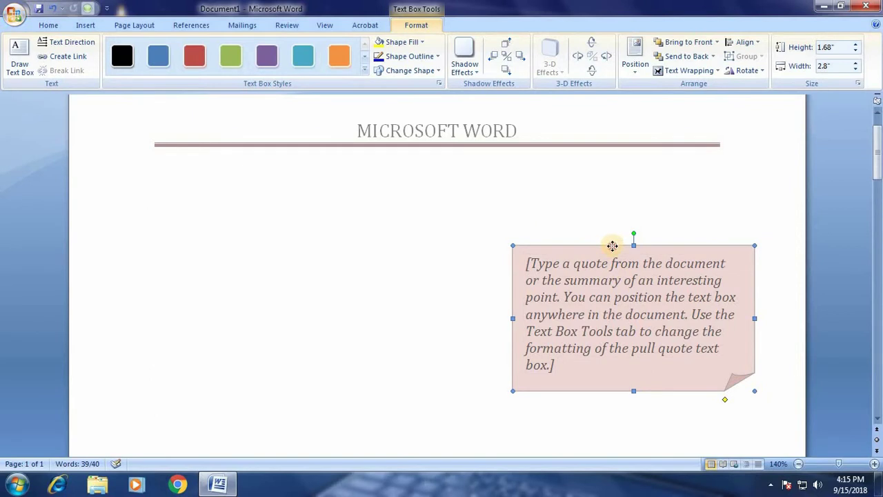
left_click_drag(612, 245, 560, 167)
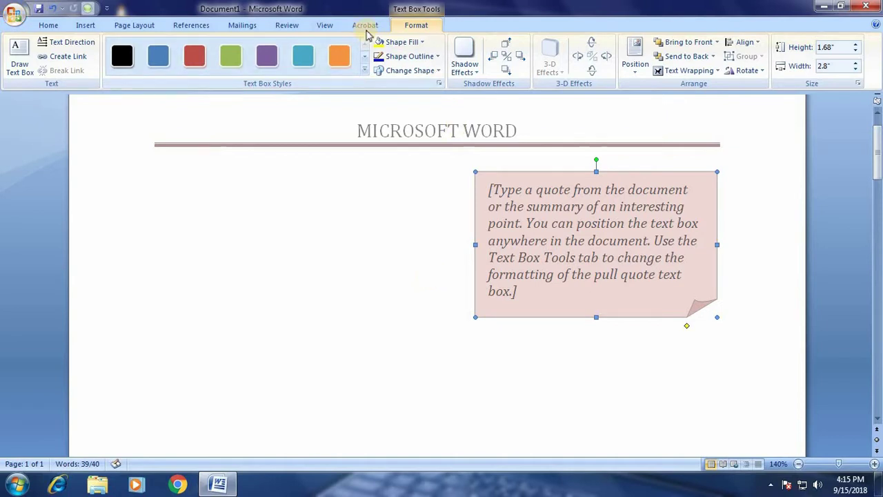
left_click(49, 25)
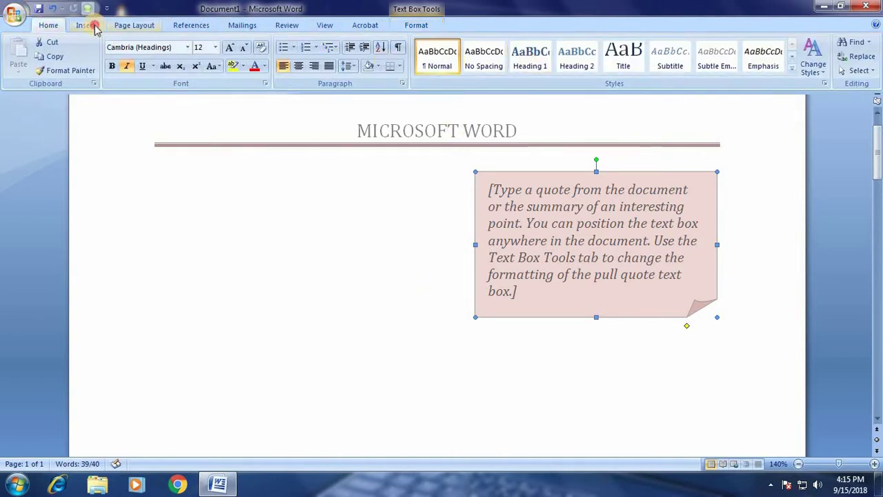
left_click(85, 25)
left_click(264, 221)
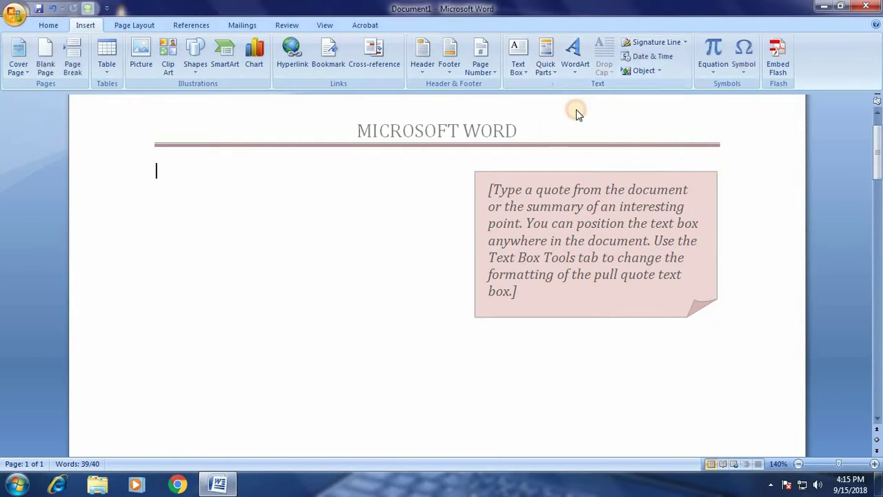
left_click(554, 73)
mouse_move(586, 89)
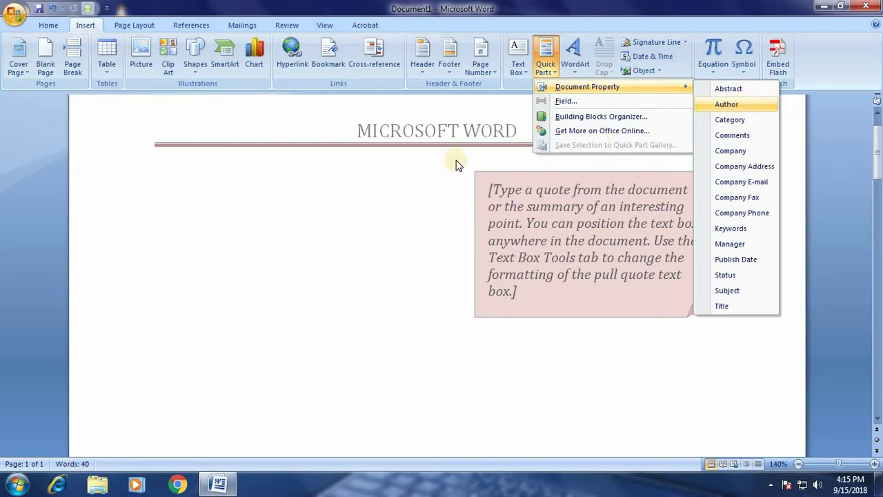
left_click(194, 213)
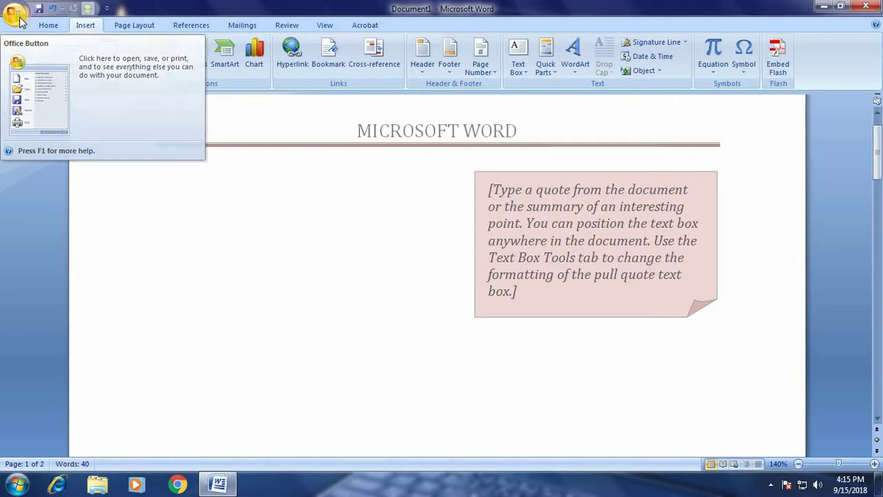
left_click(16, 21)
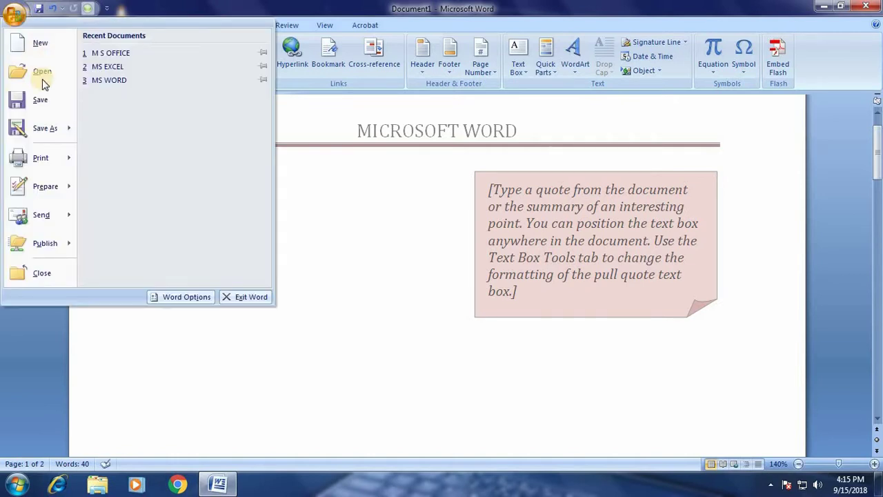
mouse_move(60, 189)
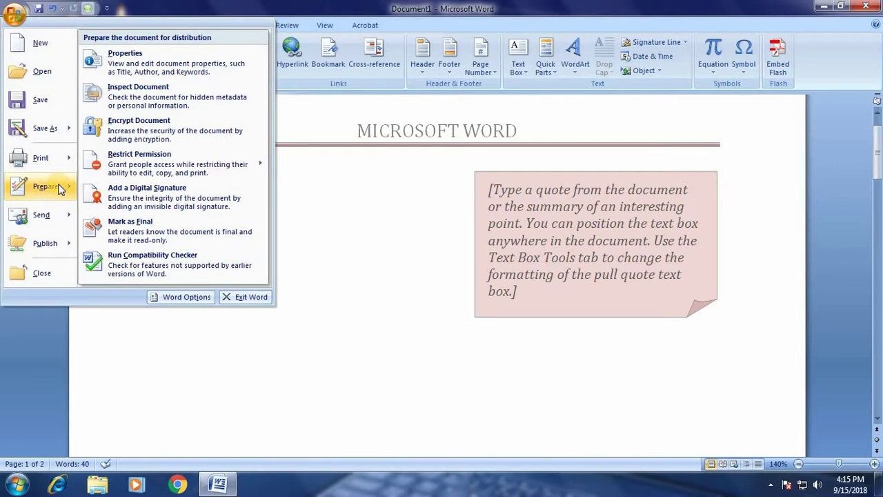
left_click(135, 69)
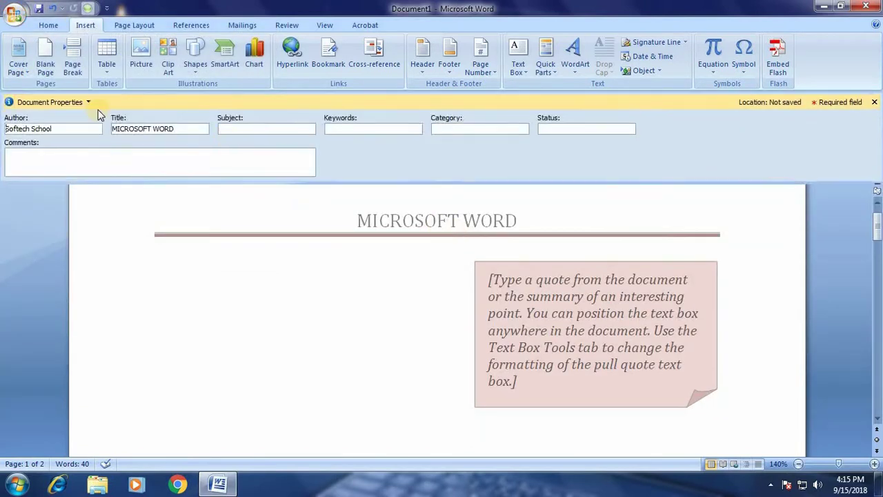
left_click(873, 102)
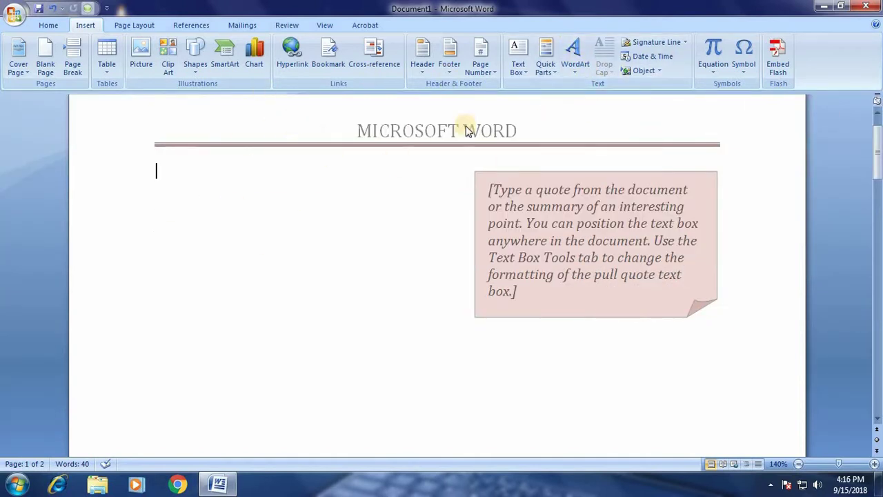
- Insert the document's Author property on page 1 from Quick Parts
left_click(551, 73)
mouse_move(564, 89)
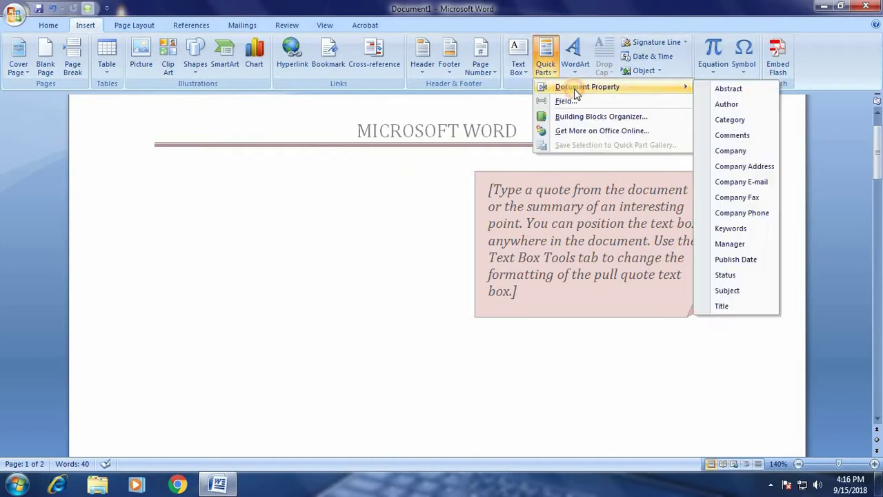
left_click(735, 105)
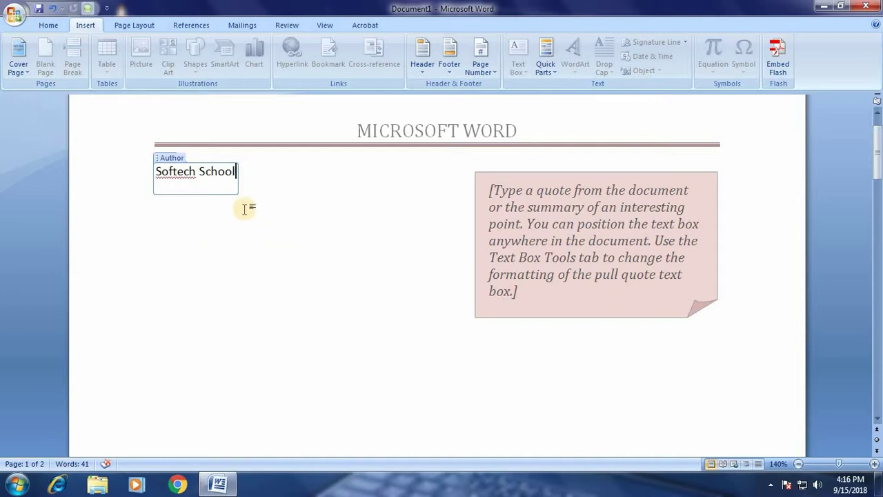
left_click(315, 210)
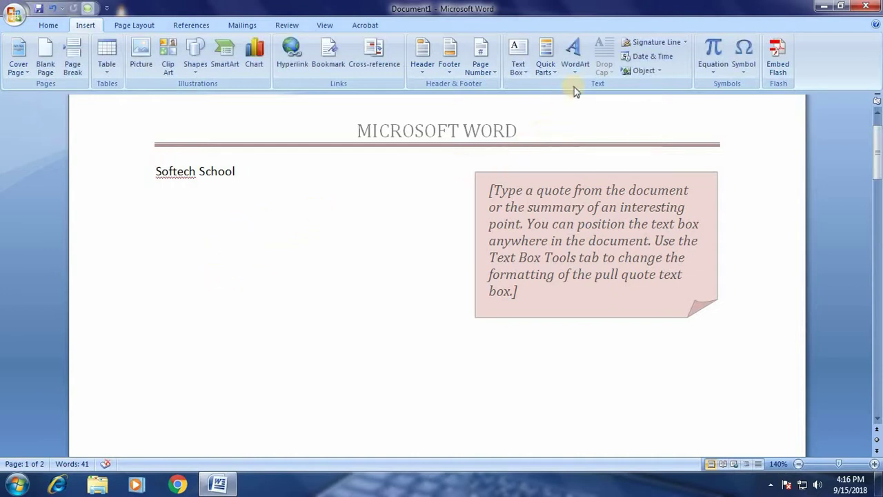
- Select and delete the Author block, then bring up the WordArt gallery
left_click(251, 184)
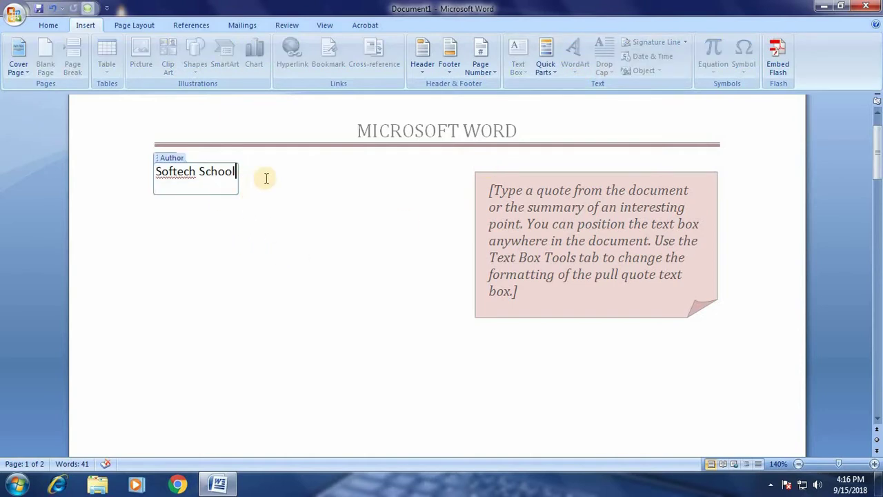
left_click(156, 238)
left_click(158, 220)
key("End")
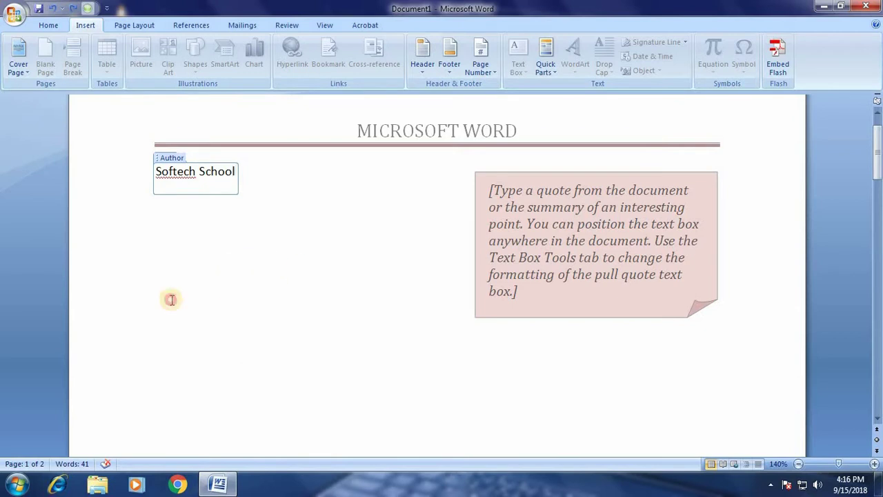
key("Left")
key("Left")
key("Left")
left_click(175, 159)
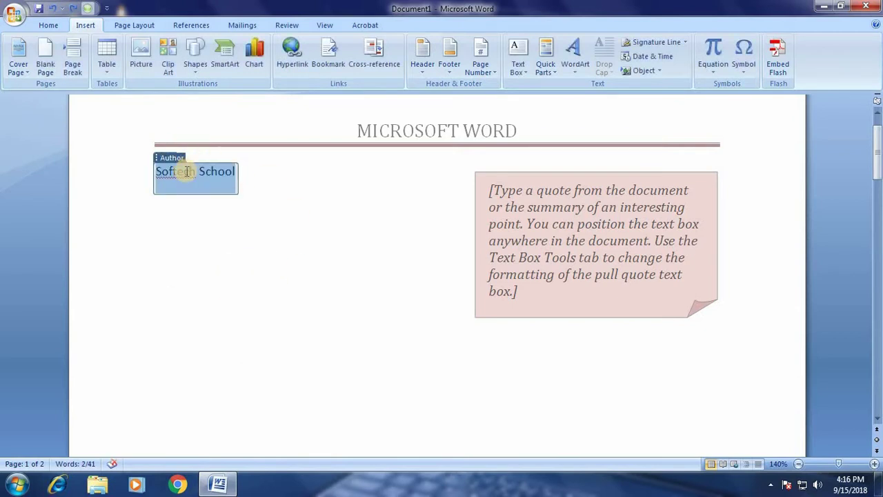
key("Delete")
left_click(575, 65)
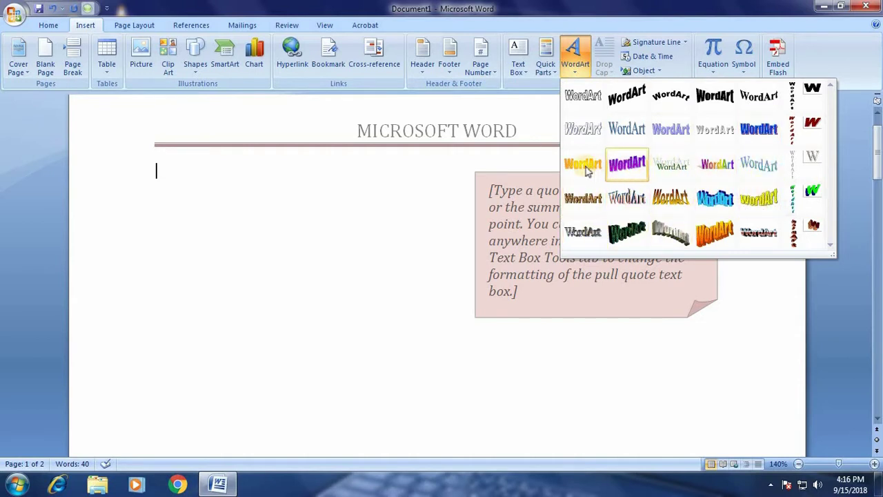
- Insert an orange 3-D WordArt that reads SOFTECH
left_click(625, 236)
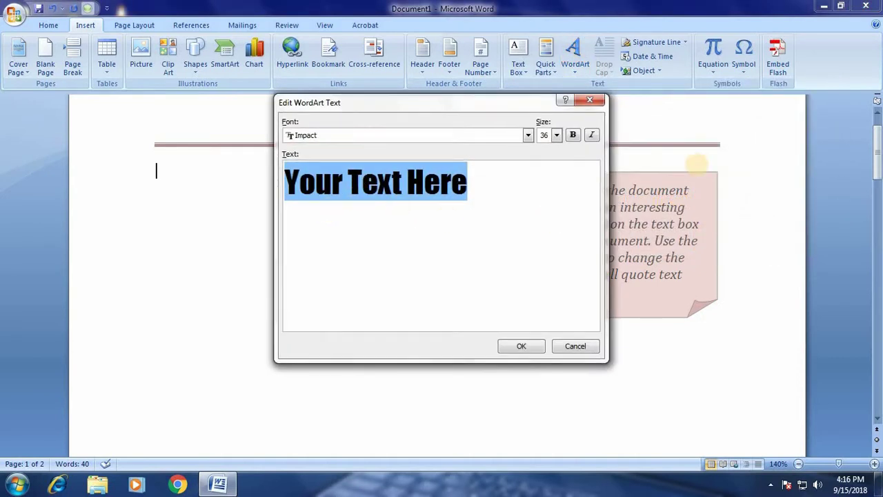
type("SOFTE")
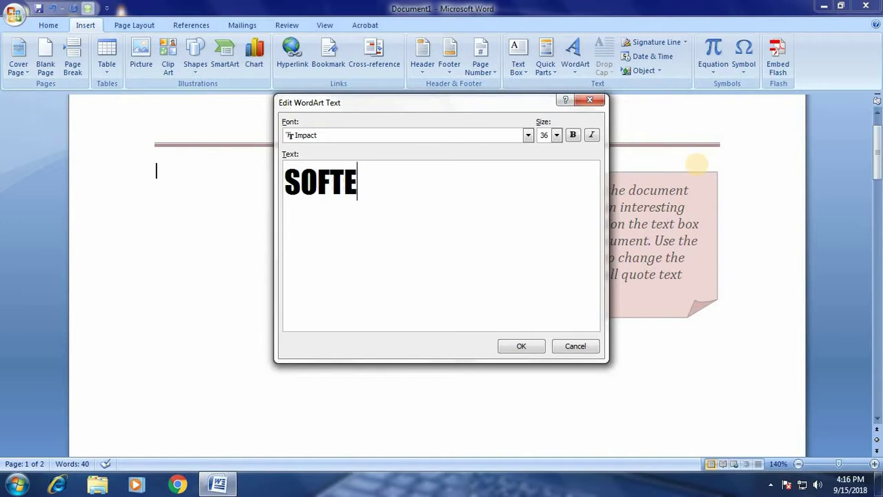
type("EC")
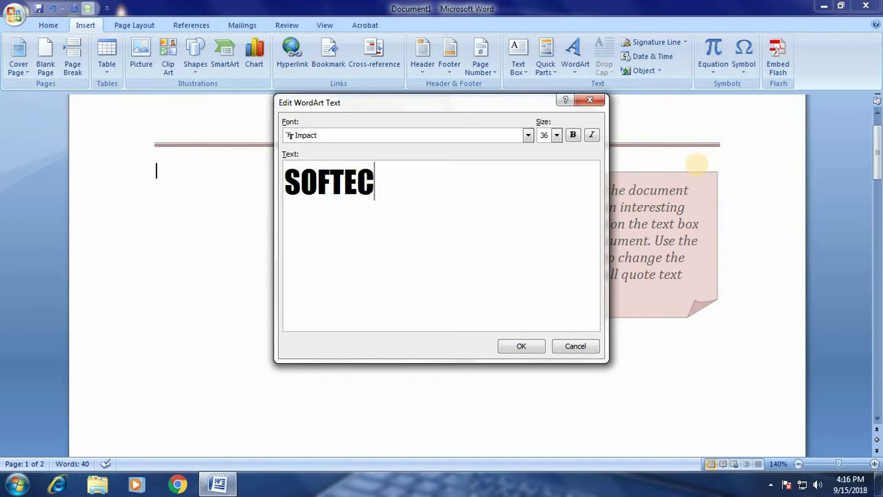
type("H")
left_click(524, 348)
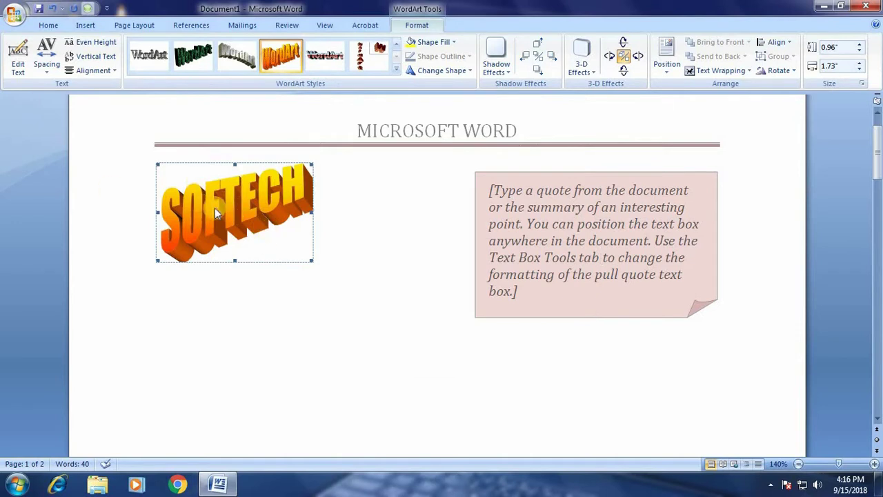
- Try Very Tight and Tight letter spacing on SOFTECH, ending on Normal
left_click(18, 66)
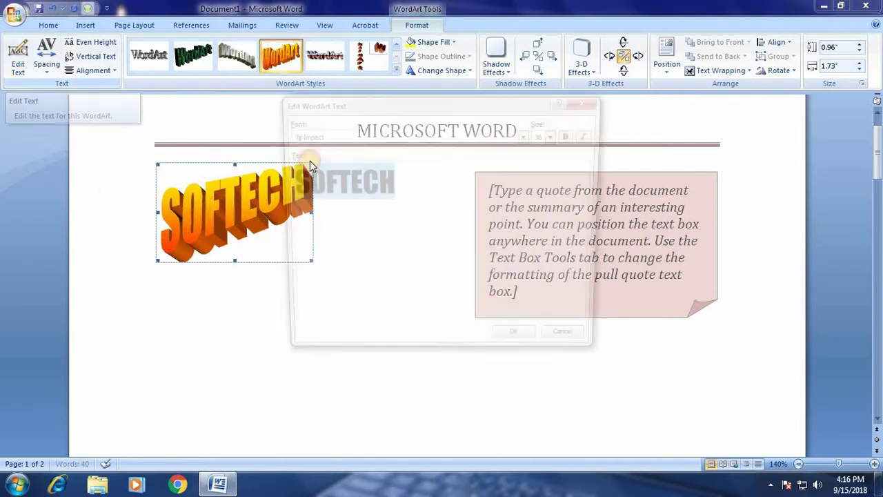
key("Return")
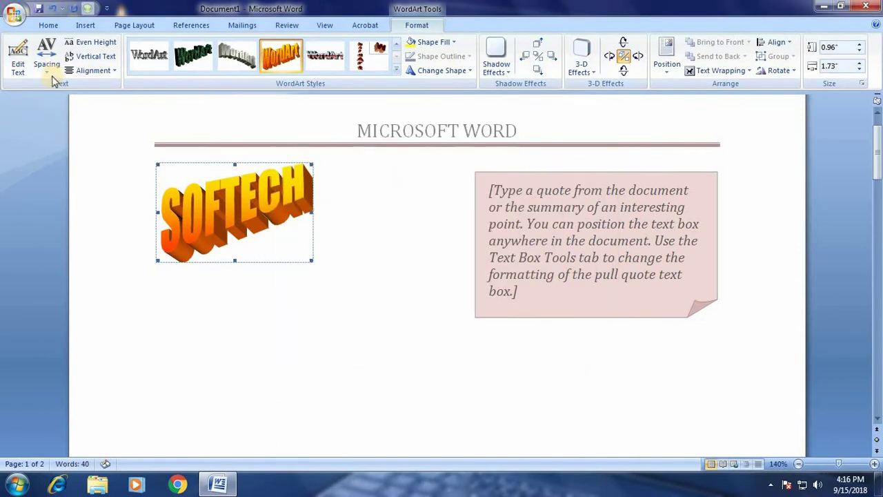
left_click(46, 55)
left_click(67, 88)
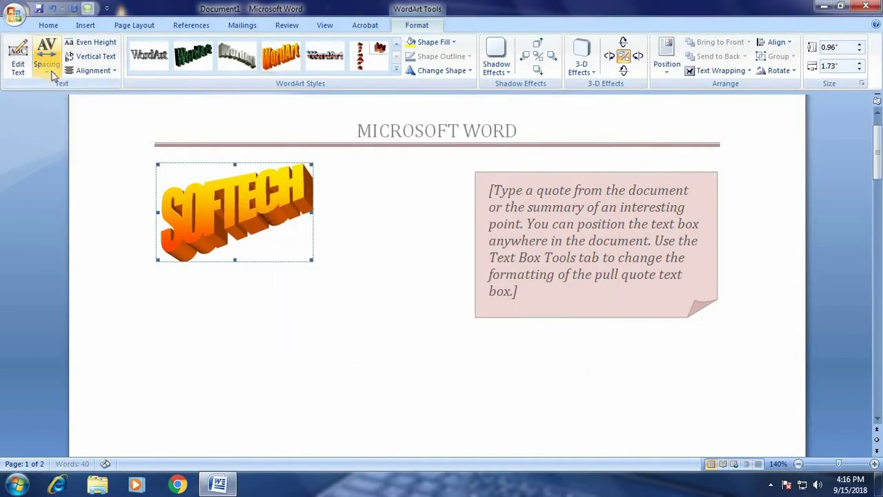
left_click(46, 55)
left_click(62, 101)
left_click(46, 55)
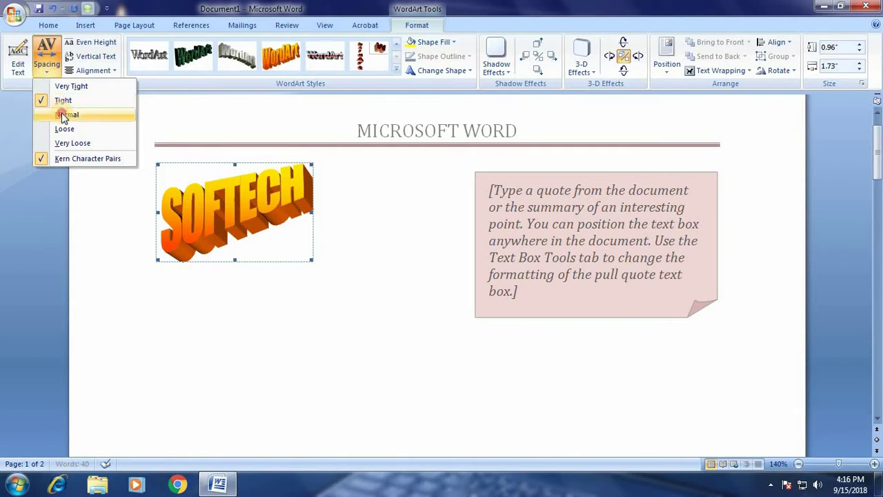
left_click(65, 114)
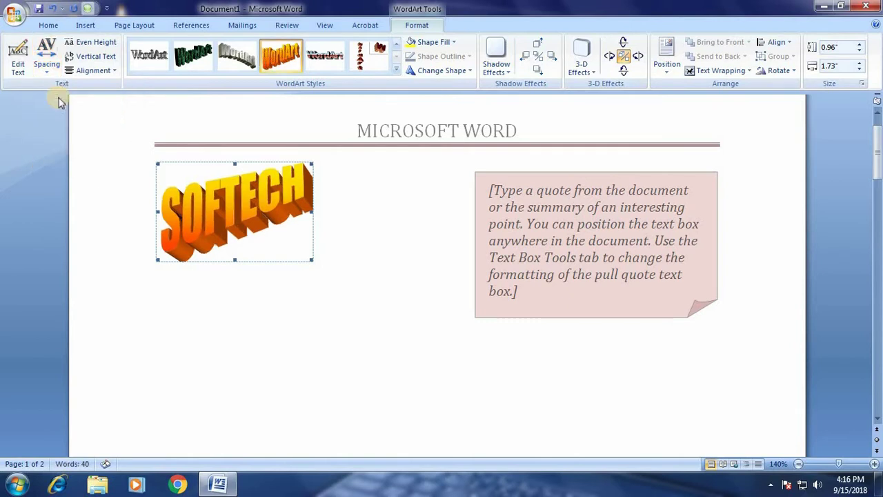
- Turn on Even Height for SOFTECH, toggling Vertical Text on and back off
left_click(103, 43)
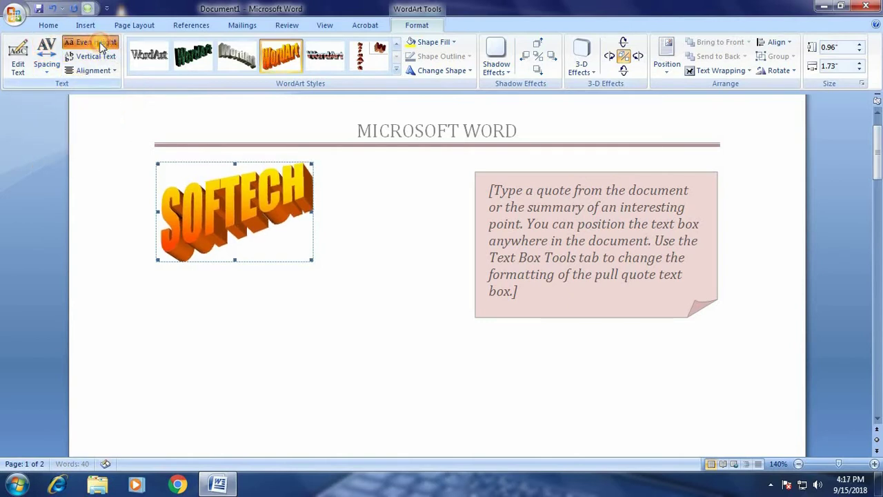
left_click(97, 57)
left_click(101, 60)
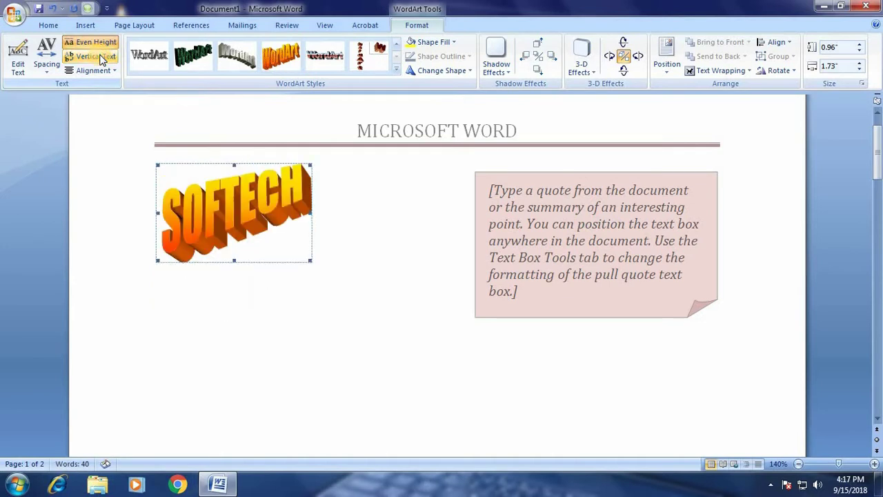
left_click(114, 73)
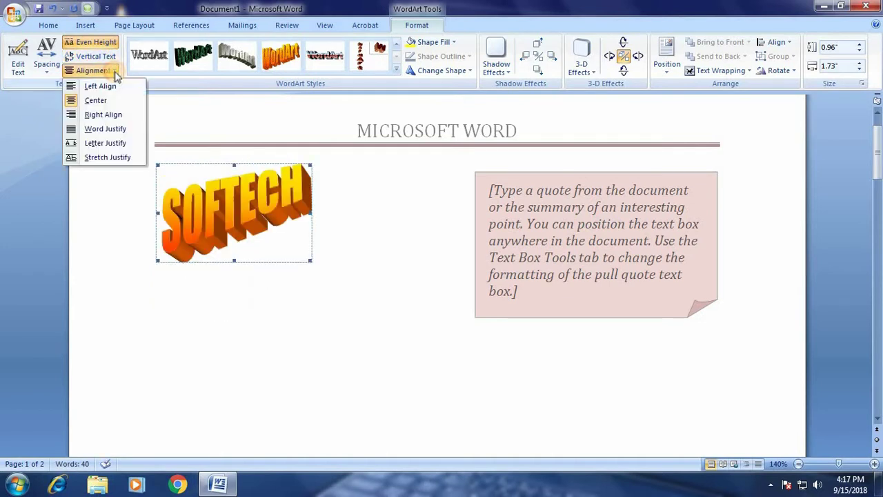
left_click(115, 72)
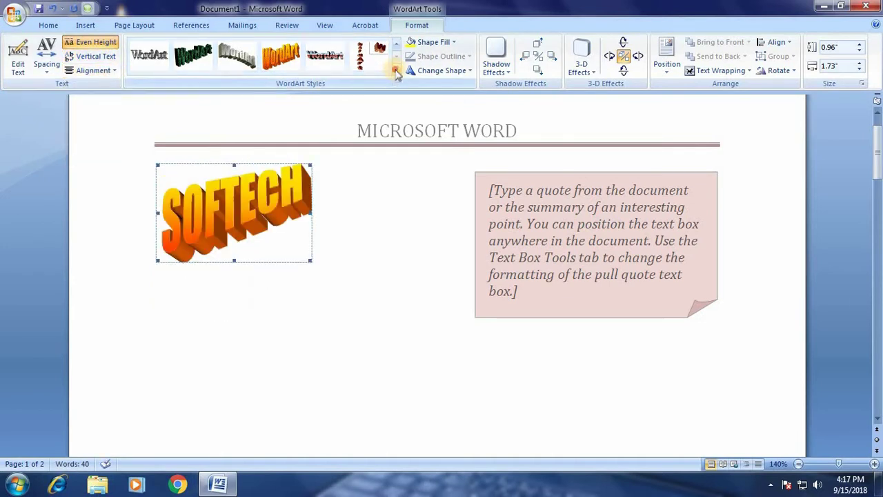
- Apply the green marble 3-D WordArt style to SOFTECH
left_click(396, 72)
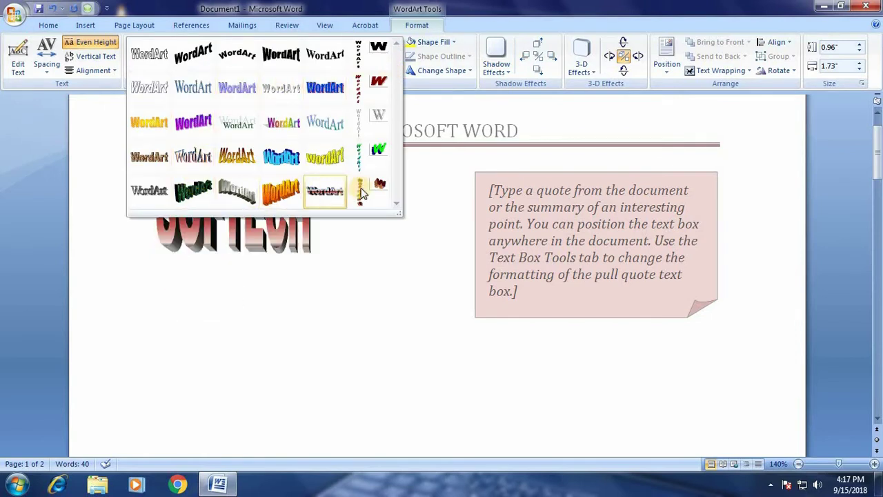
left_click(193, 193)
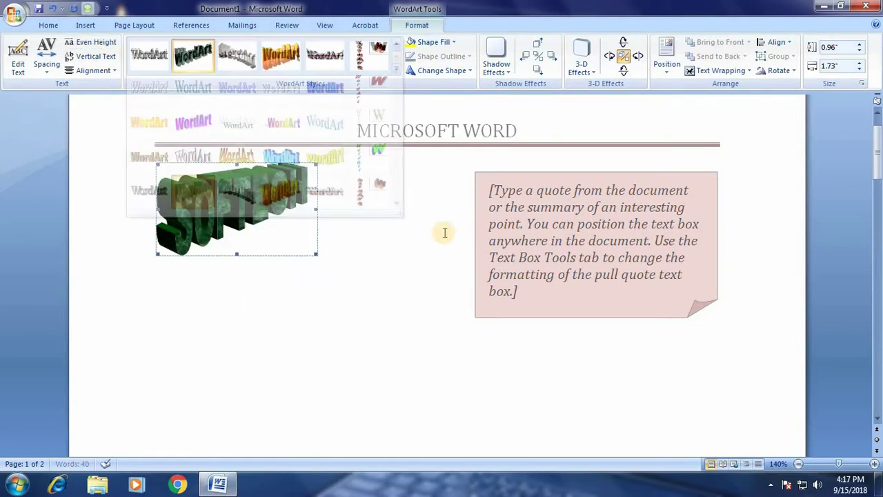
left_click(455, 43)
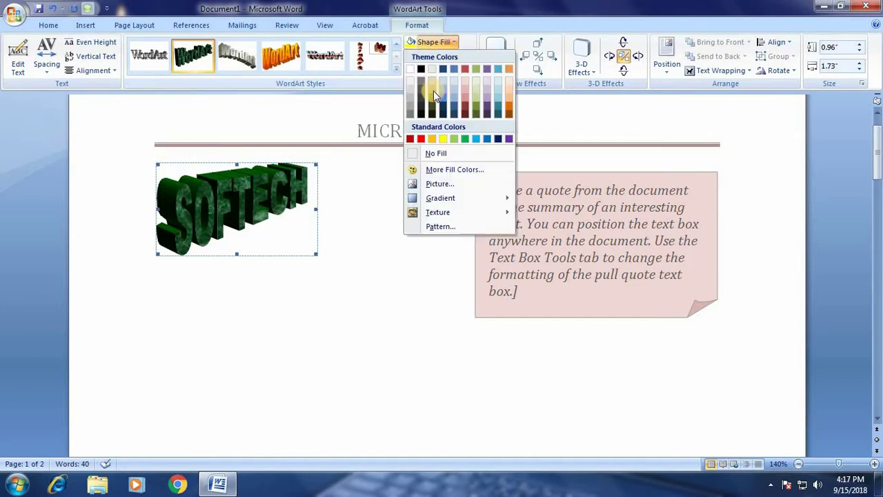
left_click(278, 188)
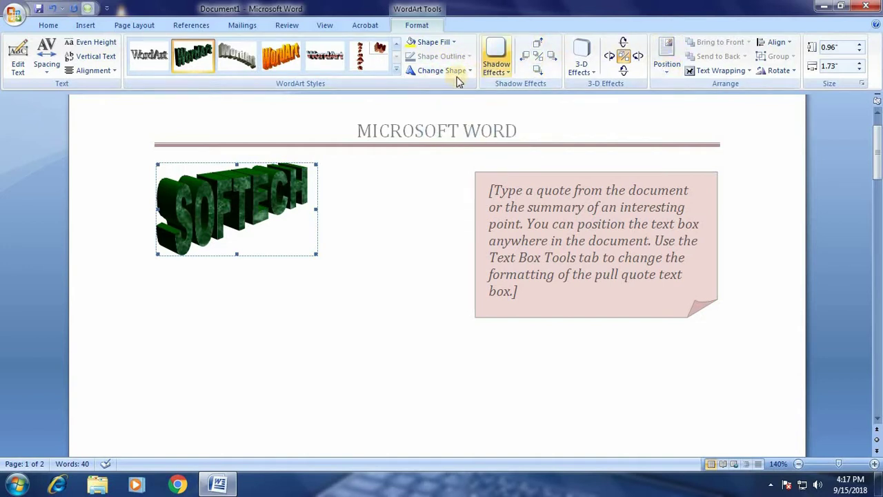
- Adjust the WordArt's 3-D tilt downward, upward and sideways
left_click(620, 74)
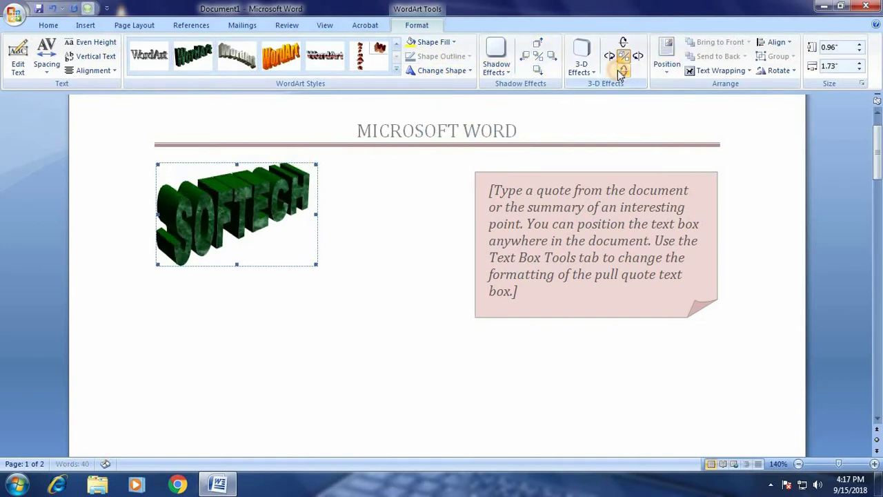
left_click(622, 46)
left_click(622, 45)
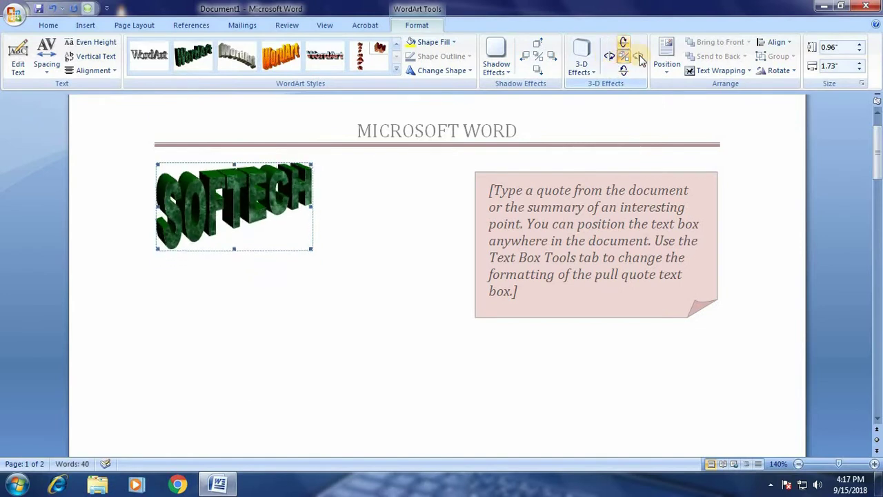
left_click(639, 58)
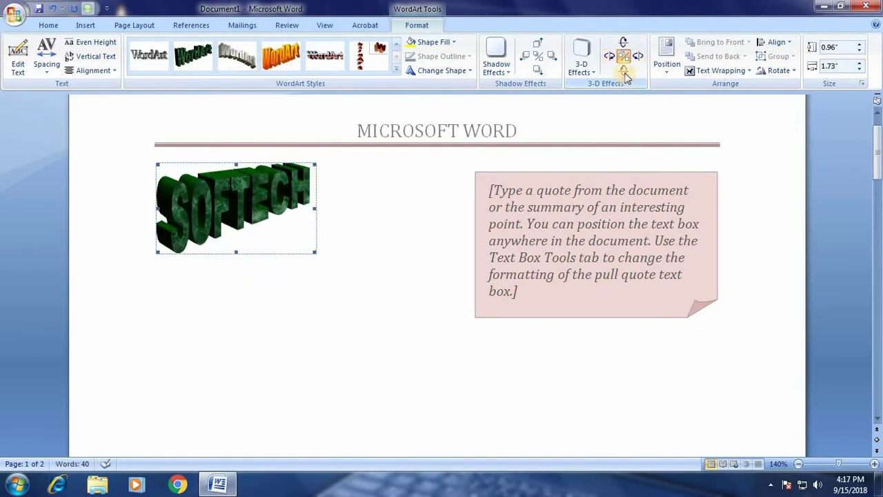
left_click(623, 70)
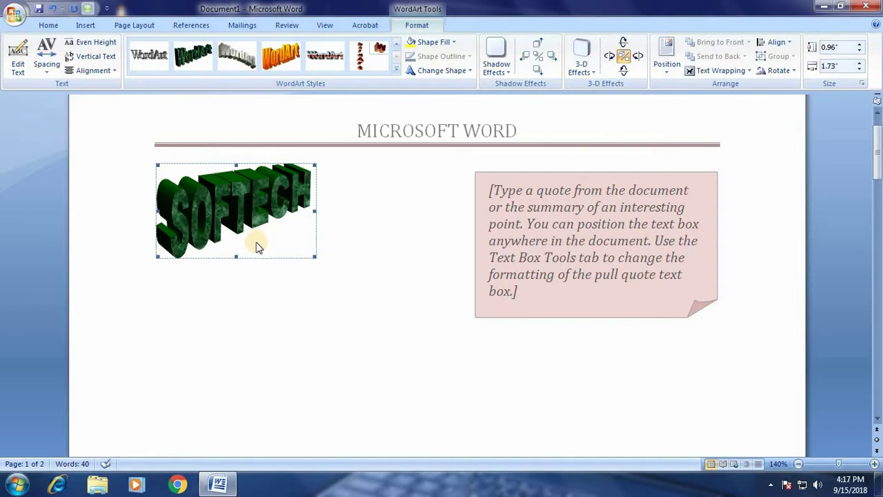
left_click(84, 25)
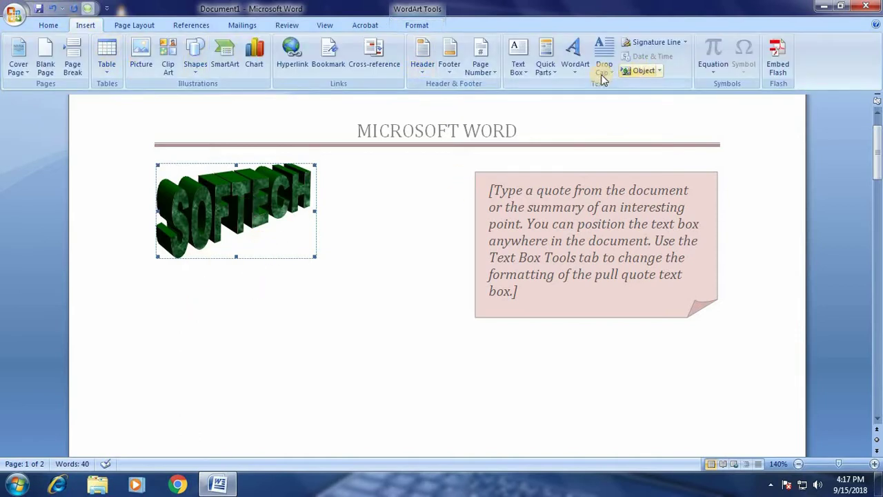
- Generate sample paragraphs below the WordArt with =RAND() and select the first word 'On'
left_click(393, 391)
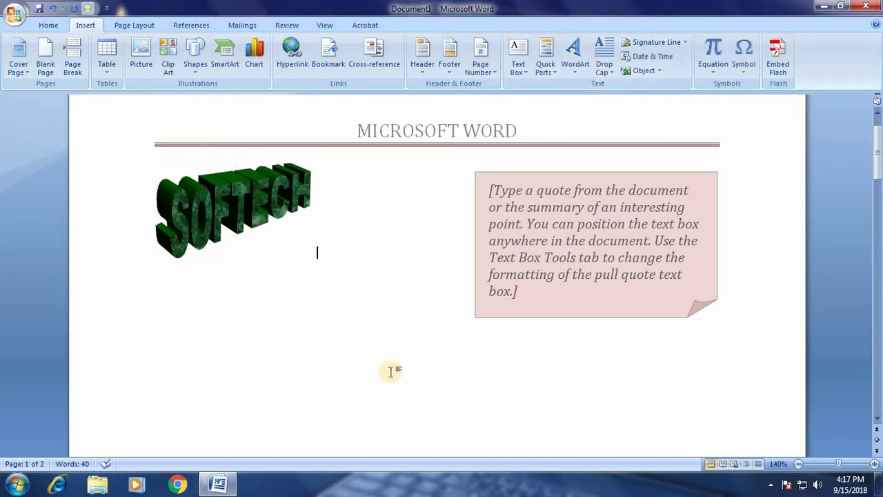
left_click(316, 369)
type("=RAND()")
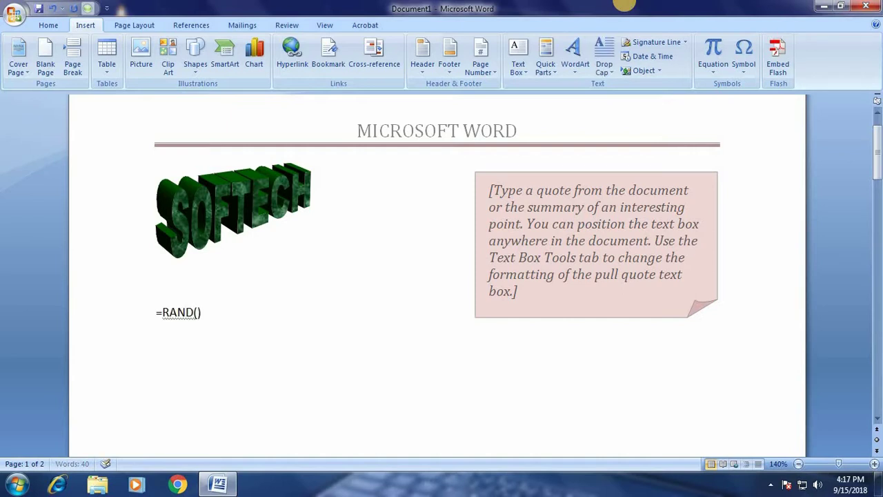
key("Return")
scroll(281, 220, "up", 4)
scroll(266, 298, "up", 1)
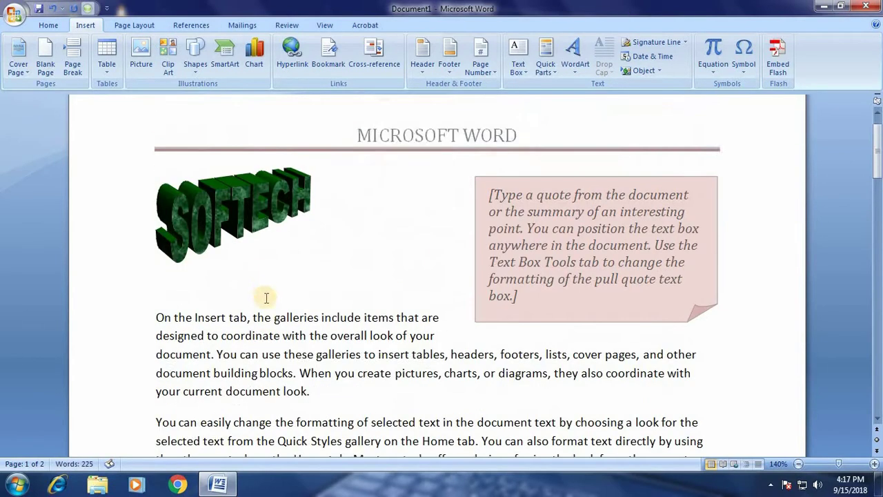
scroll(265, 298, "down", 1)
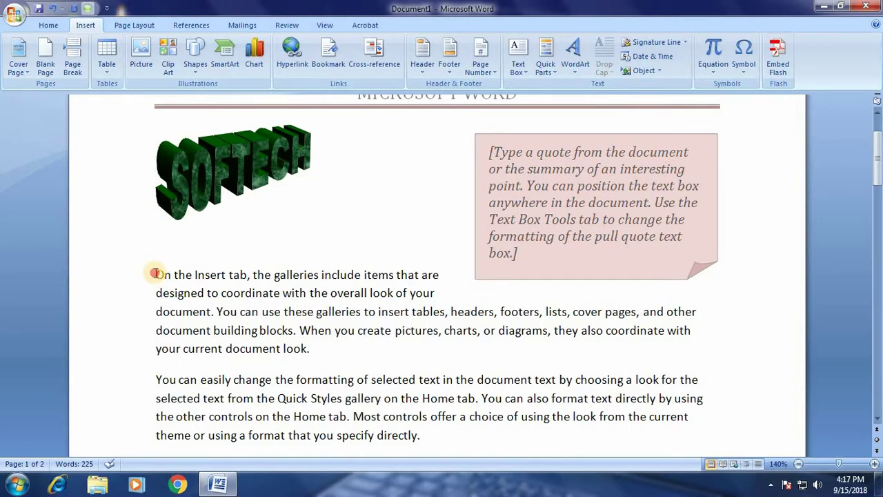
double_click(158, 276)
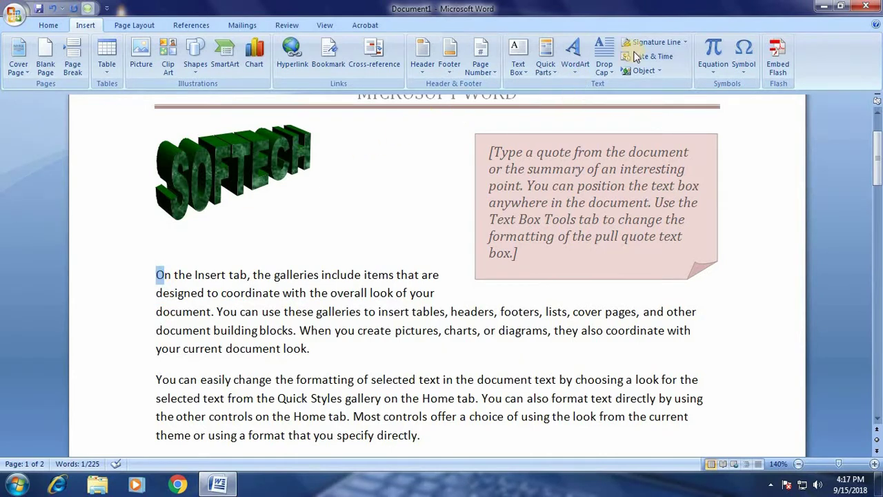
- Give the first paragraph a Dropped capital O
left_click(612, 72)
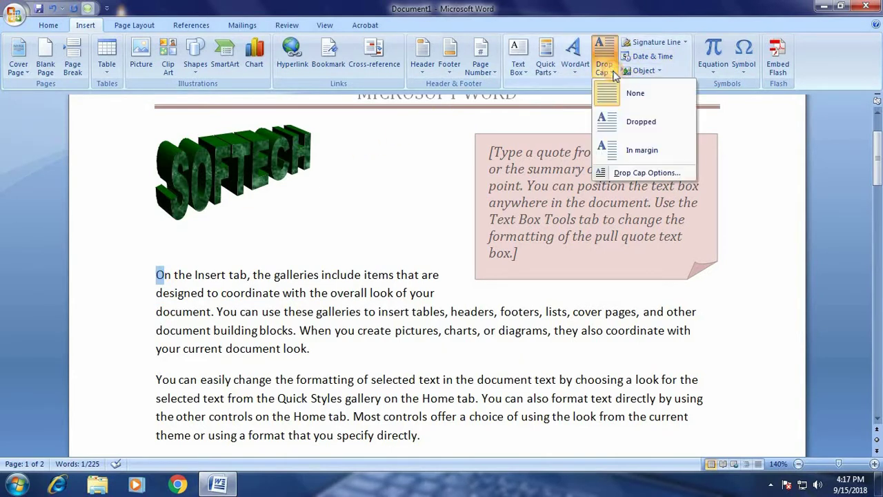
left_click(645, 123)
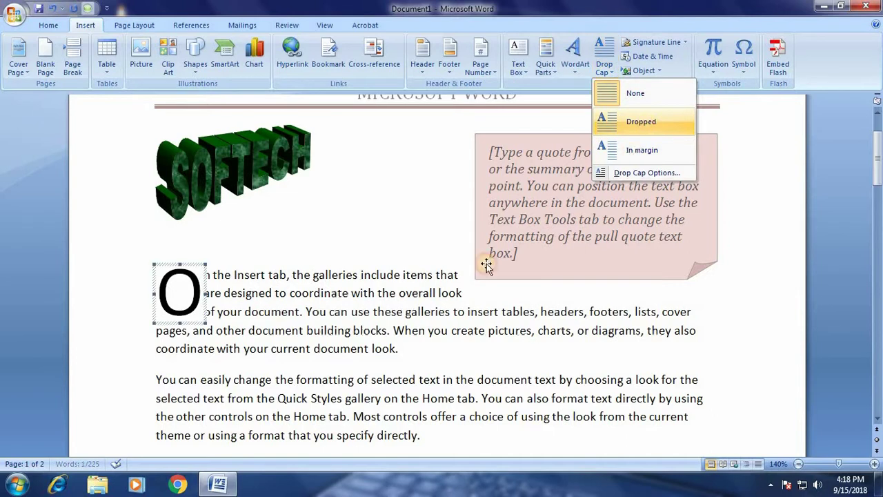
left_click(209, 311)
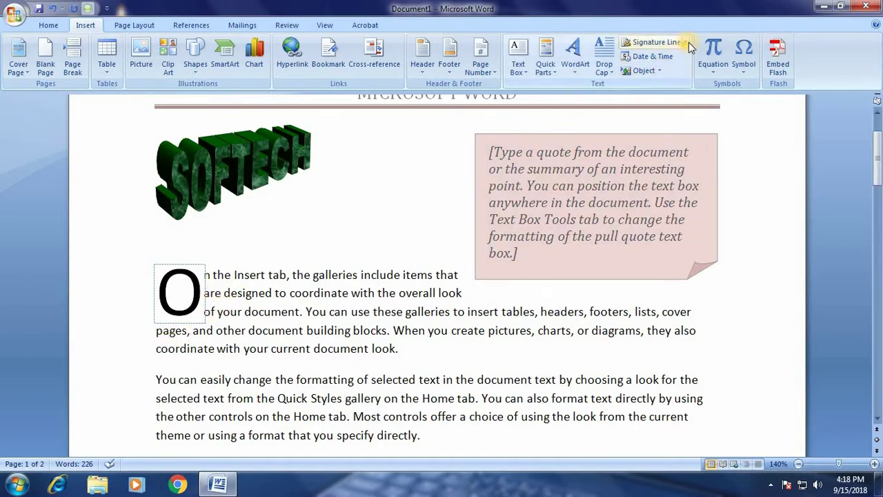
- Increase the drop cap's Lines to drop to 5 in the Drop Cap settings
left_click(614, 72)
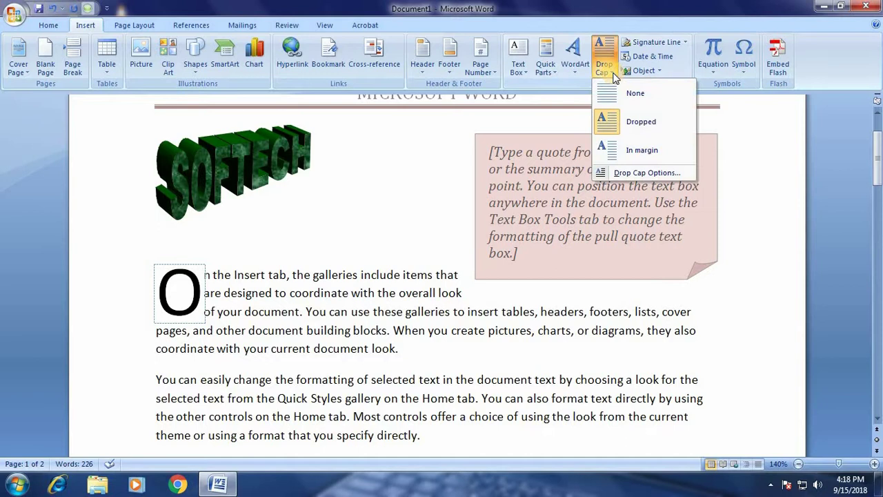
left_click(625, 172)
left_click_drag(458, 141, 599, 132)
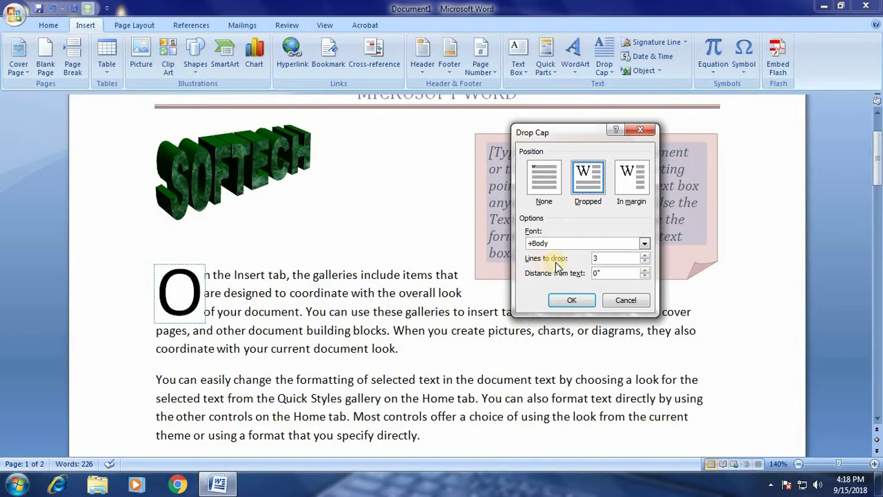
left_click(645, 255)
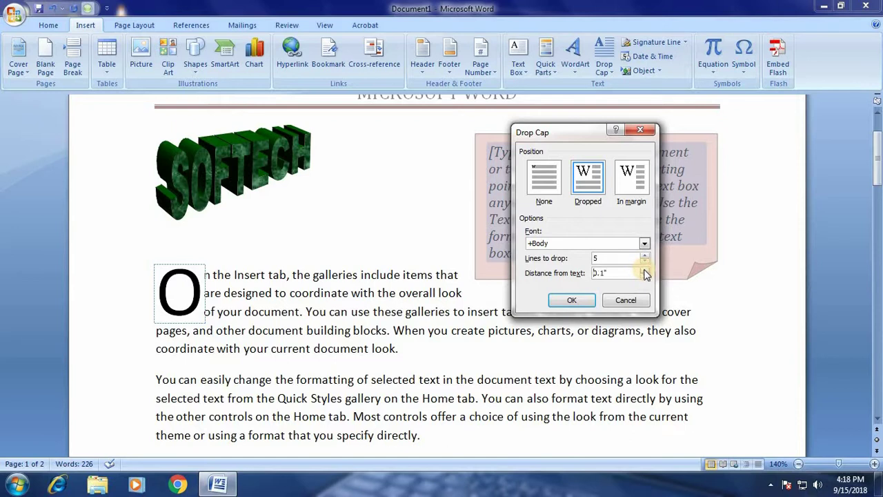
left_click(572, 300)
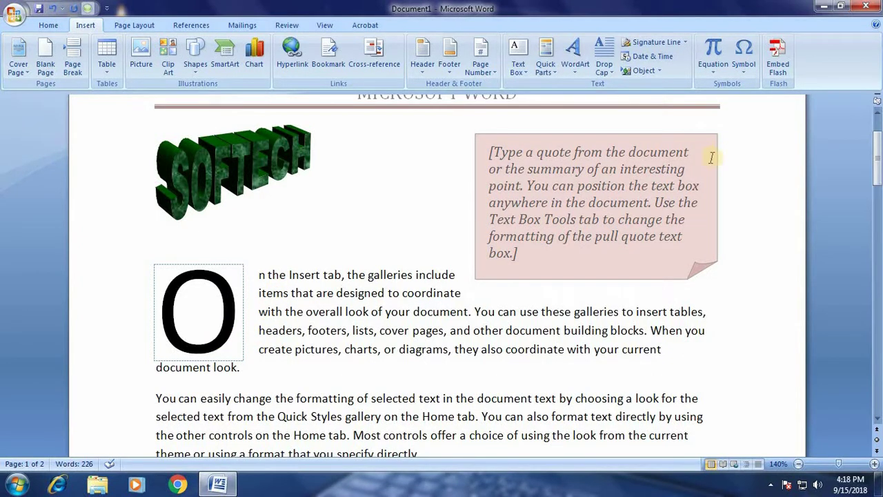
left_click(614, 78)
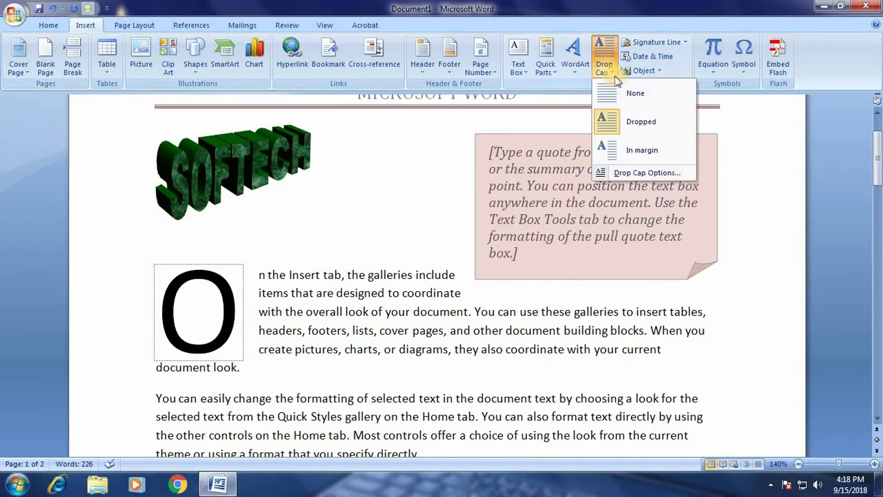
left_click(686, 262)
- Add a Microsoft Office signature line with the signer's name and title 'Youtuber' below the text
scroll(572, 349, "down", 3)
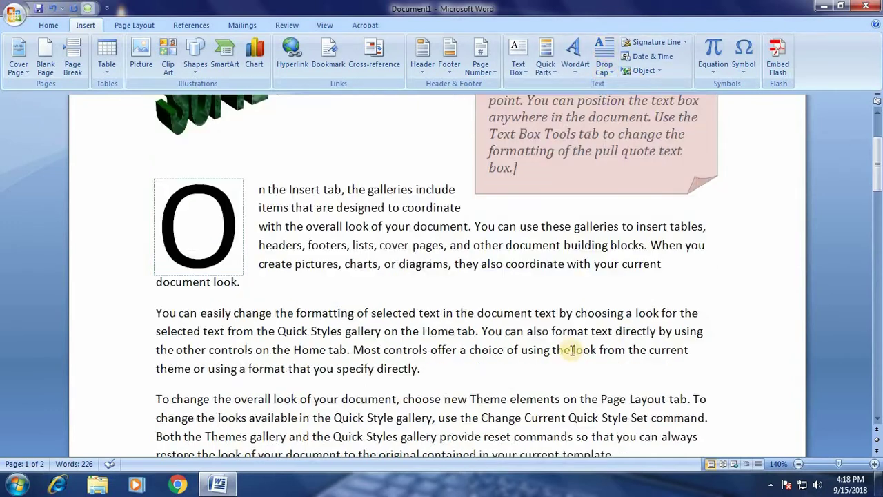
scroll(404, 333, "down", 3)
left_click(157, 280)
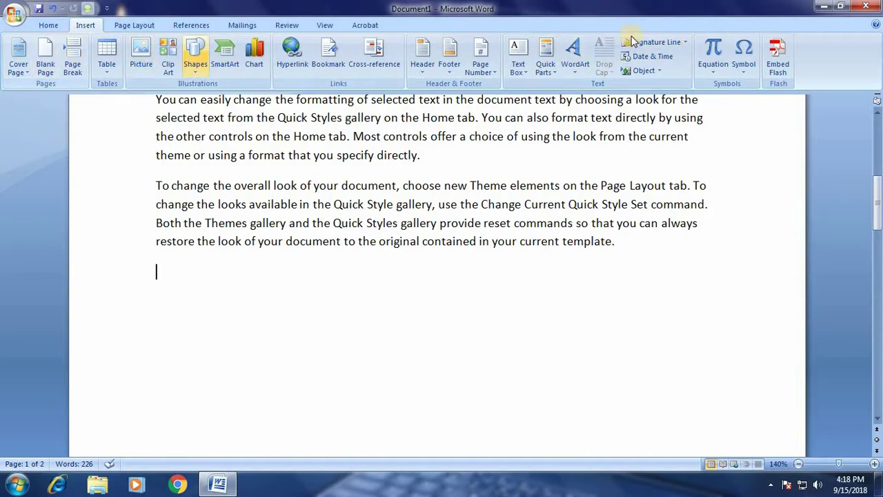
left_click(686, 42)
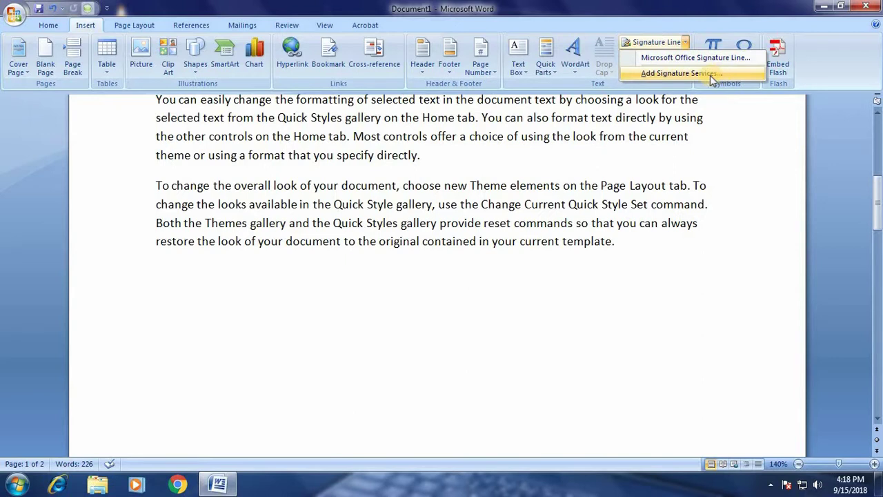
left_click(703, 59)
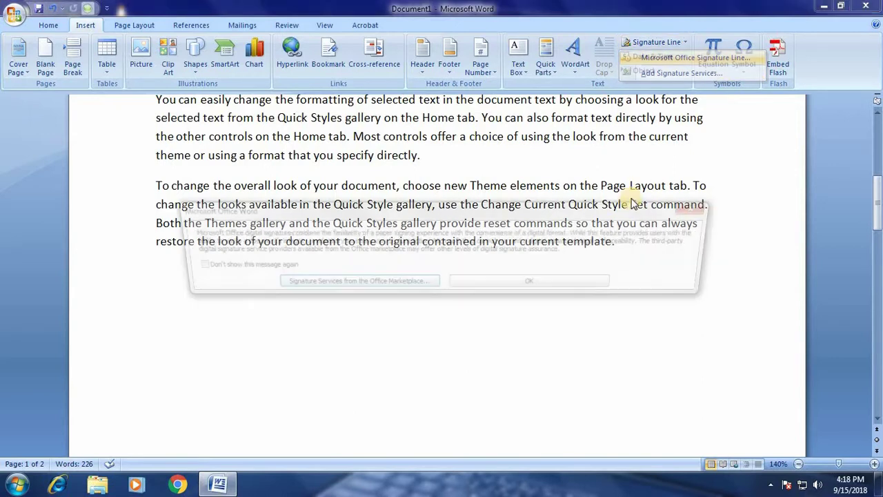
left_click(516, 286)
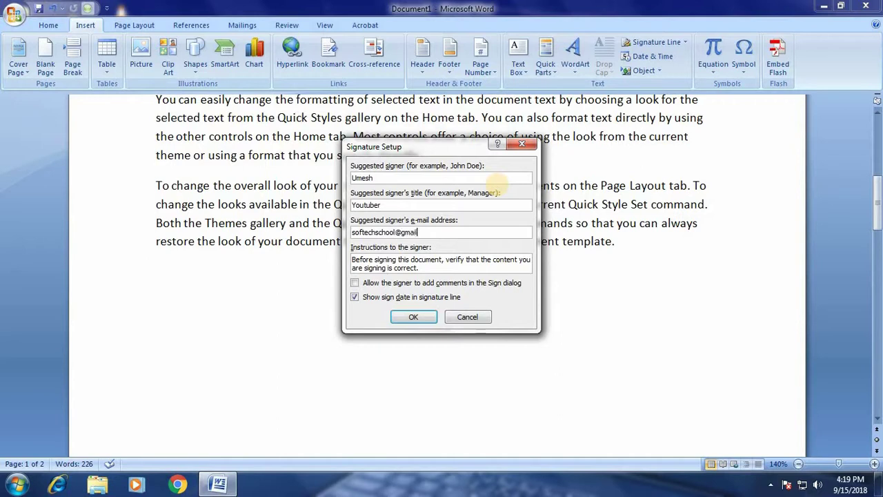
left_click(417, 317)
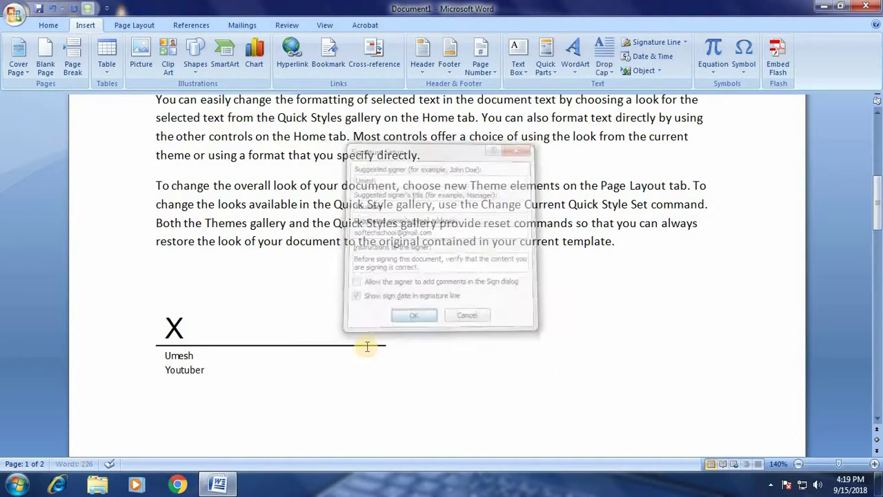
left_click(182, 340)
left_click(424, 362)
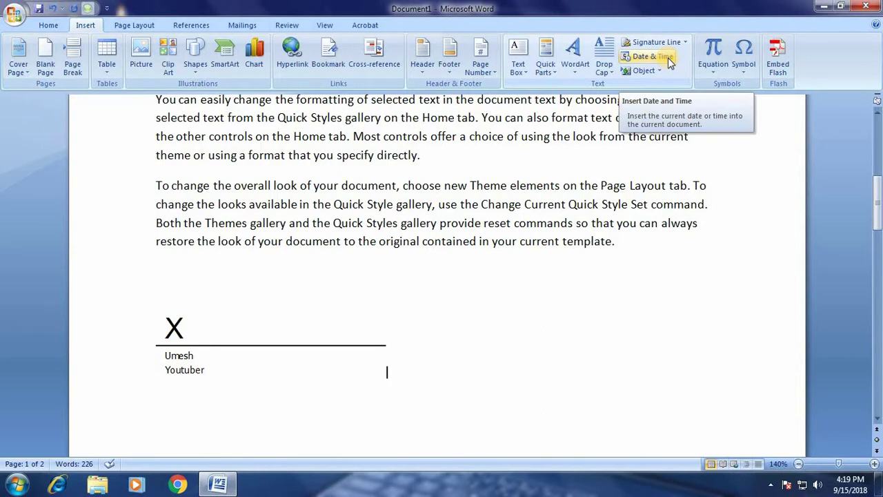
- Insert the date 15-Sep-18 beneath the signature line and start a new line
left_click(227, 412)
left_click(472, 373)
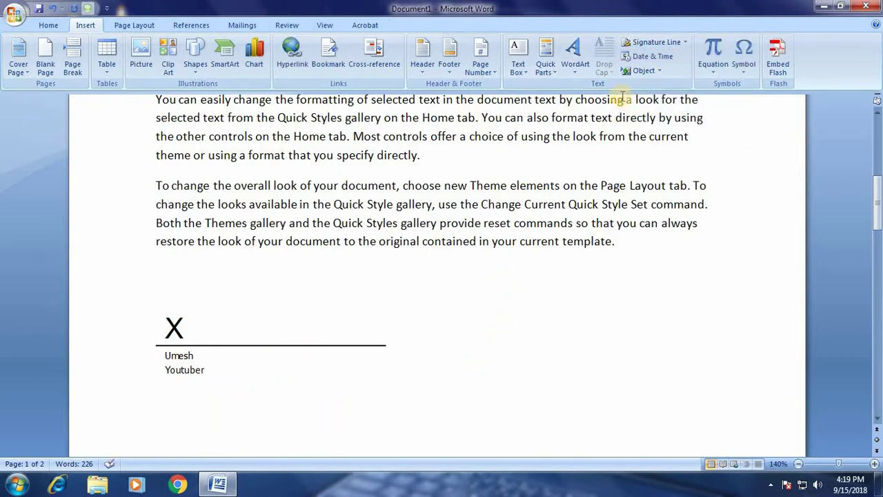
left_click(647, 56)
left_click(457, 205)
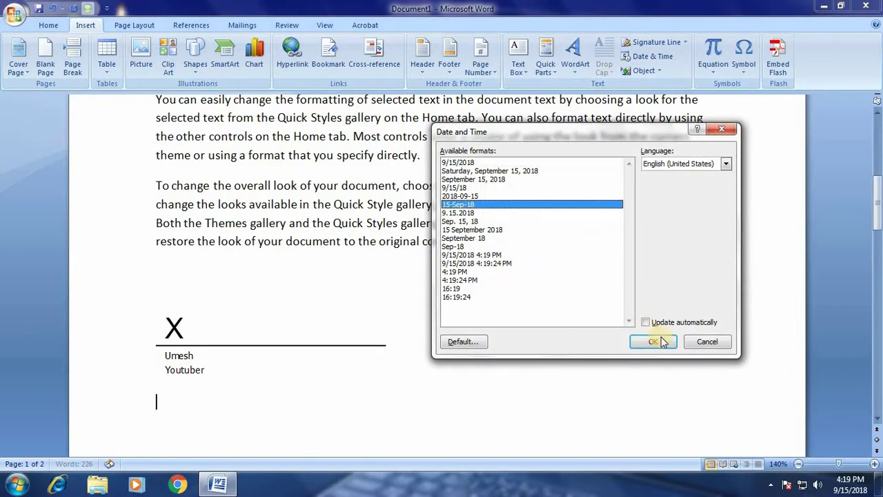
left_click(661, 339)
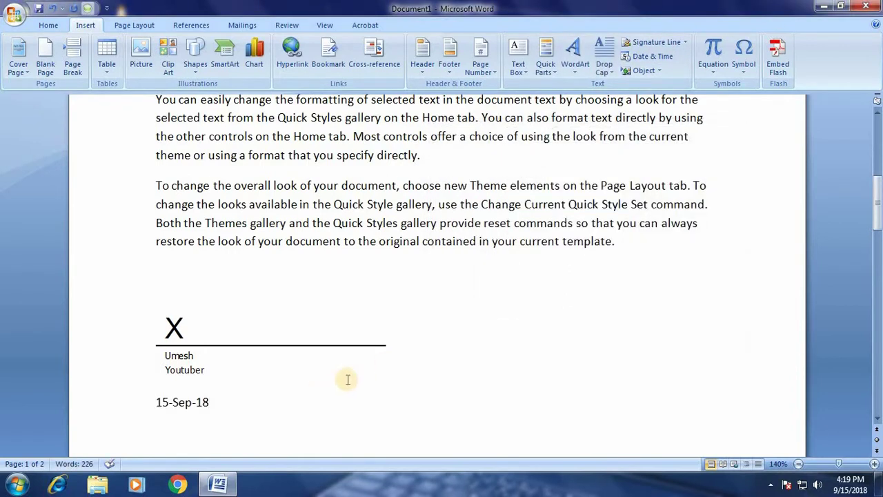
key("Return")
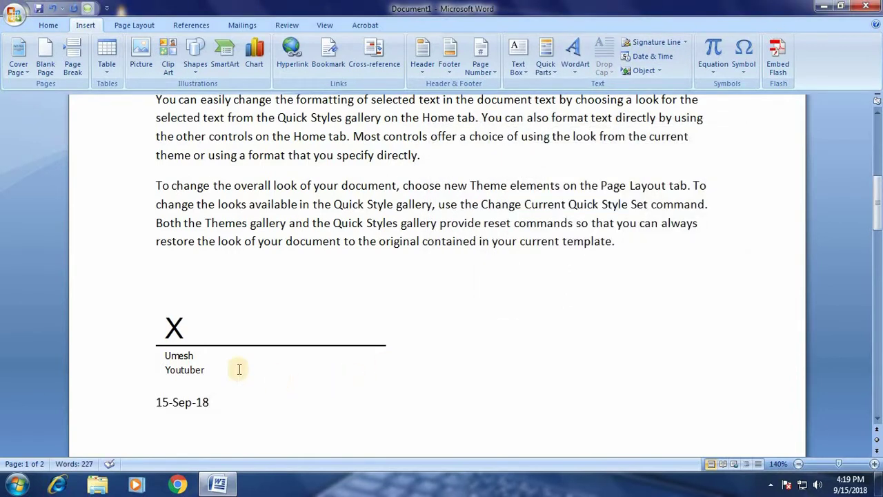
scroll(228, 366, "down", 2)
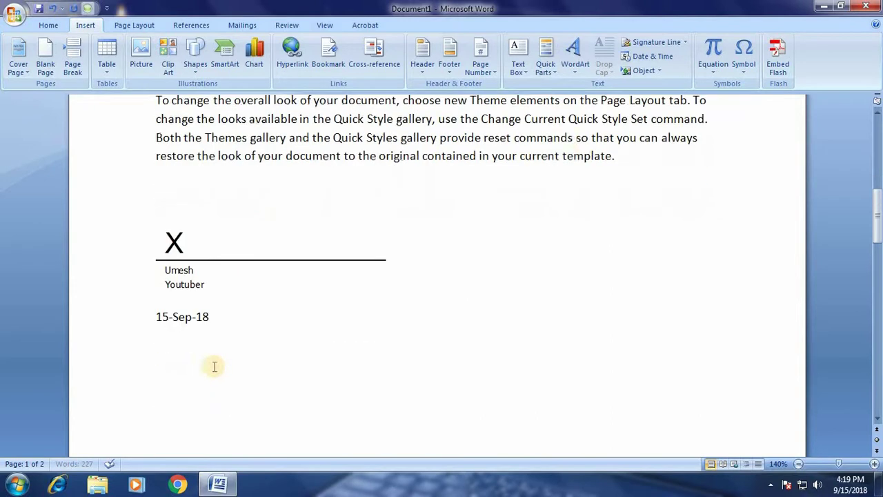
left_click(660, 72)
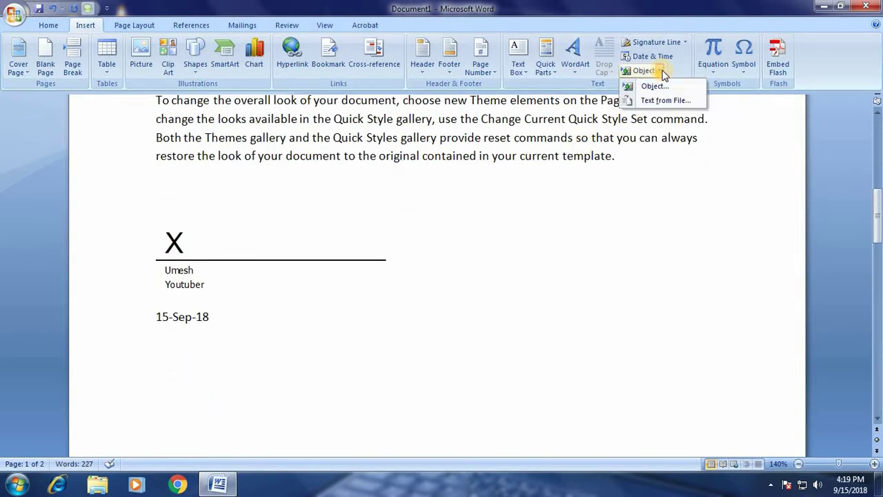
- Embed a new Bitmap Image object chosen from the Object dialog's Create New list
left_click(653, 88)
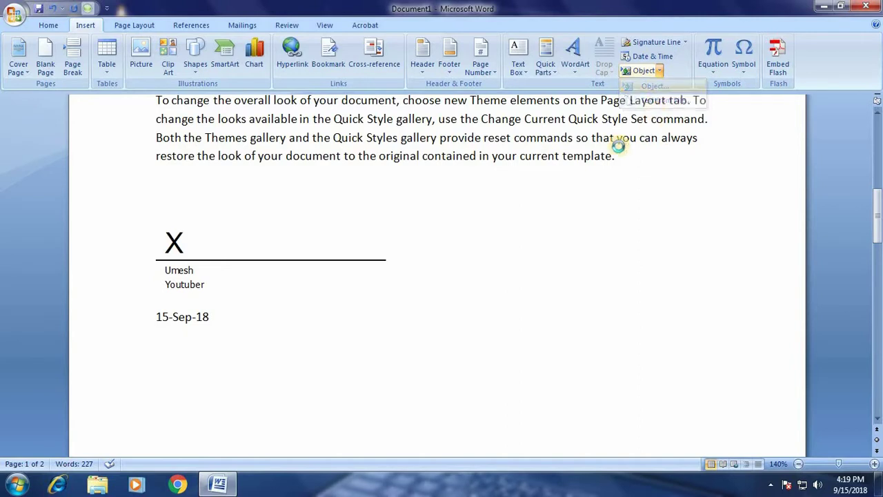
left_click_drag(473, 131, 703, 118)
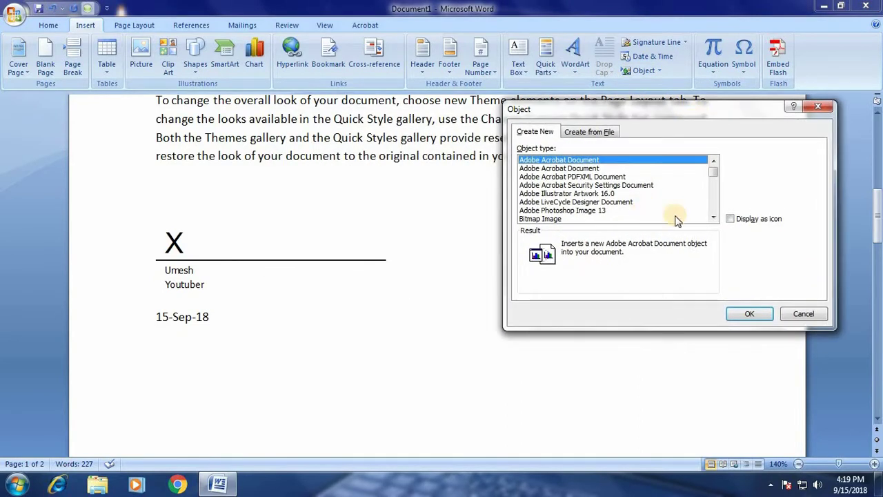
left_click(576, 211)
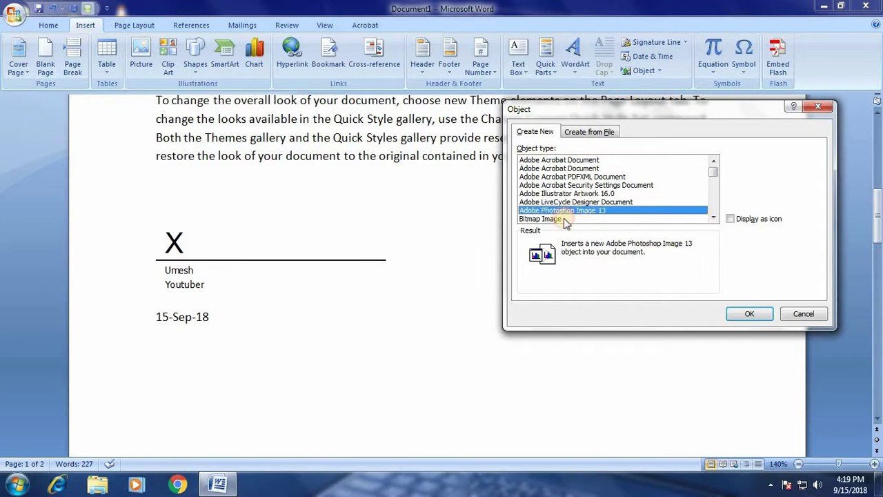
left_click(555, 219)
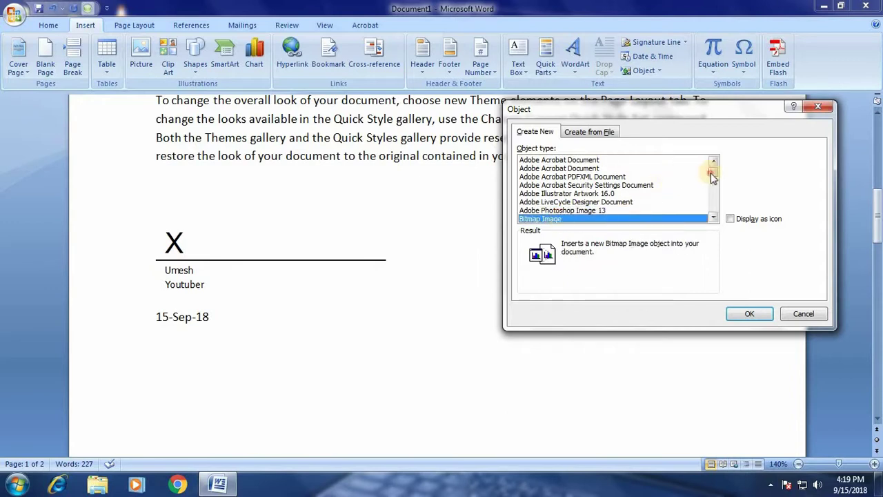
left_click_drag(714, 173, 714, 182)
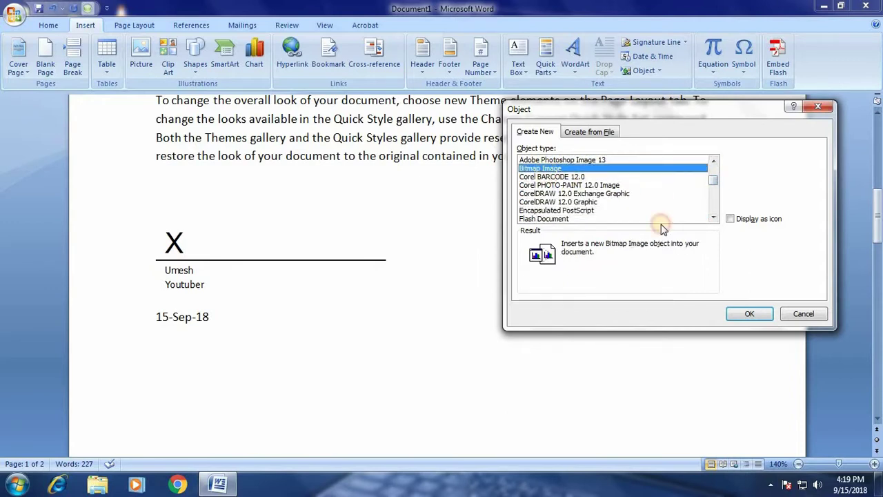
left_click(744, 316)
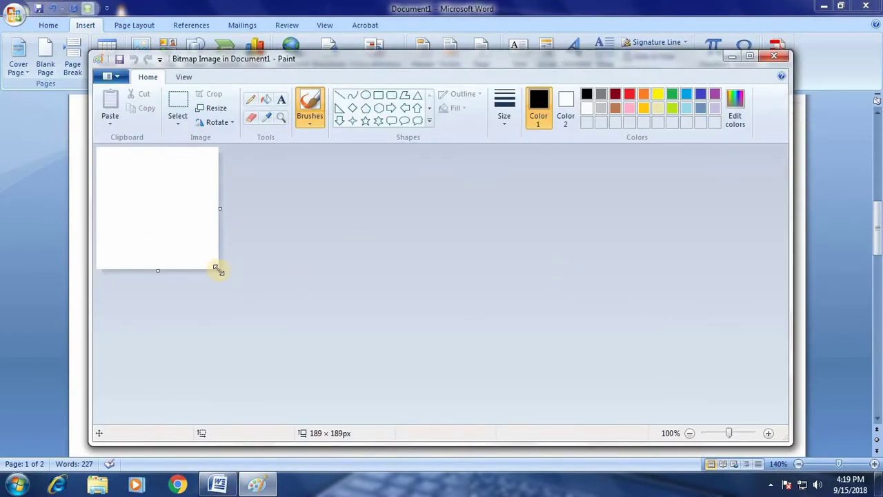
- Enlarge the bitmap canvas to 239 × 216 px and draw a rectangle on it
left_click_drag(218, 270, 252, 288)
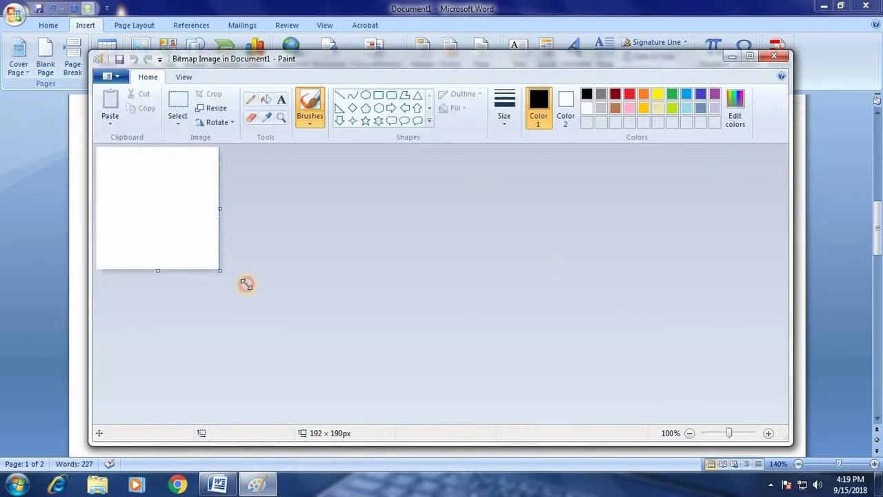
left_click(378, 94)
mouse_move(108, 171)
left_mouse_down()
mouse_move(194, 246)
mouse_move(236, 259)
left_mouse_up()
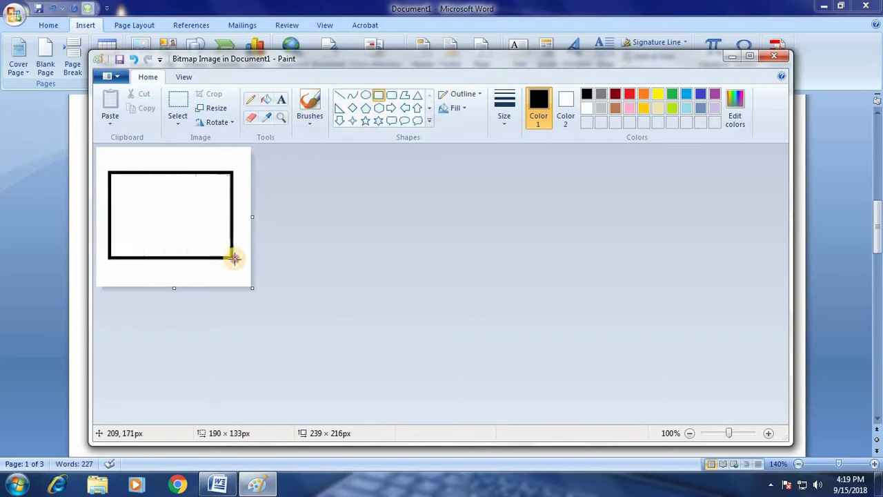
- Fill the rectangle's interior with orange and close Paint to return to Word
left_click(268, 101)
left_click(643, 95)
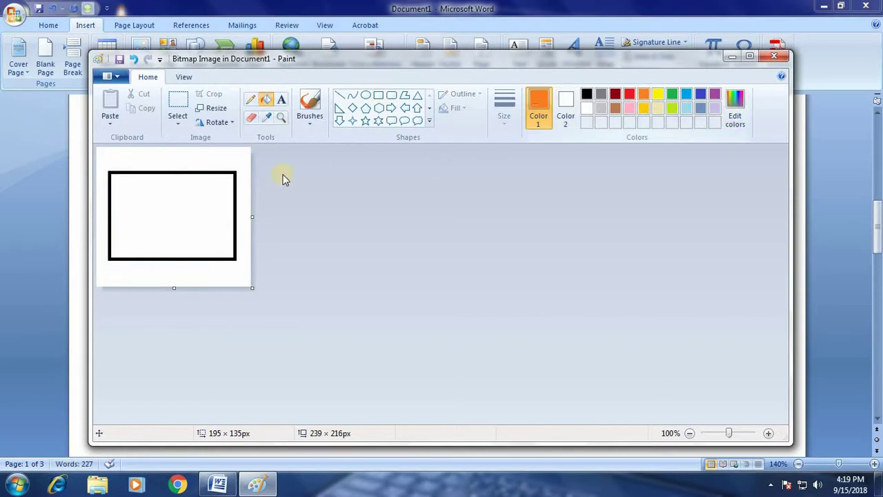
left_click(189, 208)
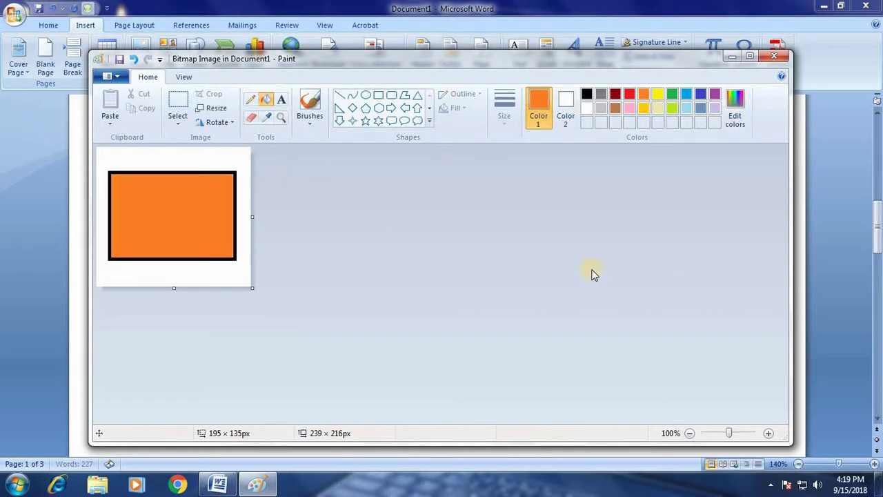
left_click(774, 55)
- Select the orange picture, then dismiss the object insertion choices without inserting anything
left_click(242, 314)
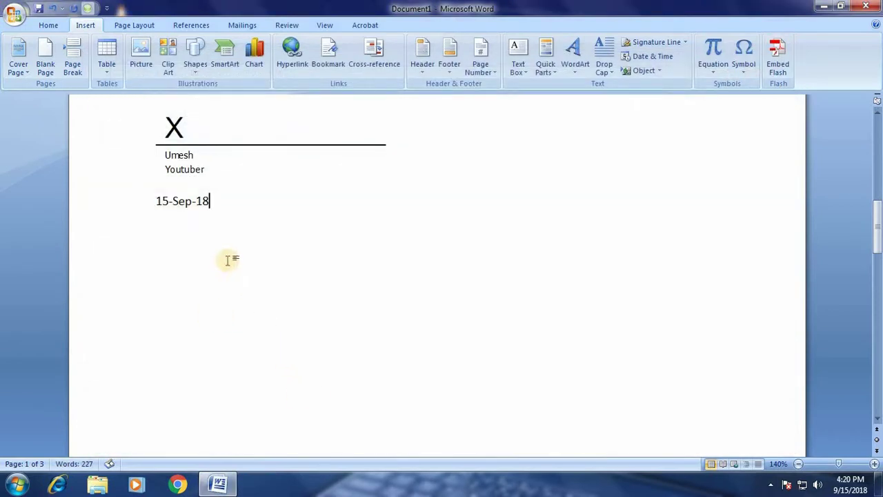
scroll(276, 325, "up", 5)
scroll(297, 379, "down", 5)
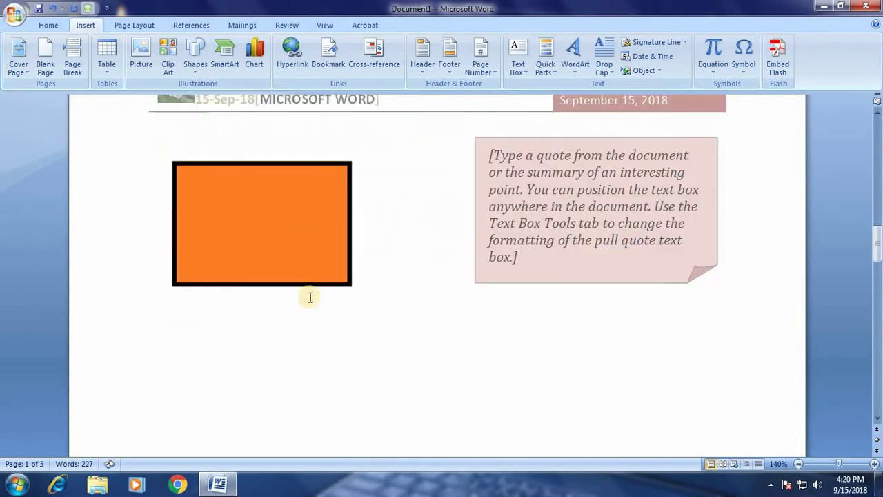
left_click(323, 251)
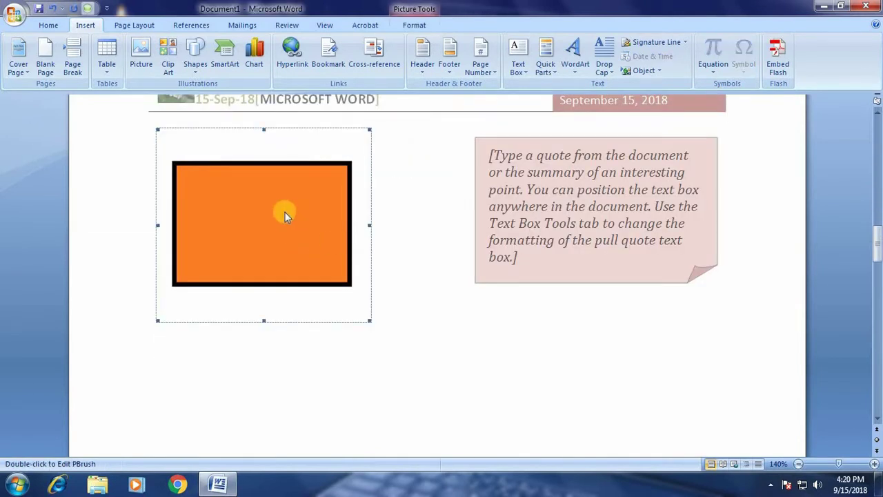
left_click(658, 71)
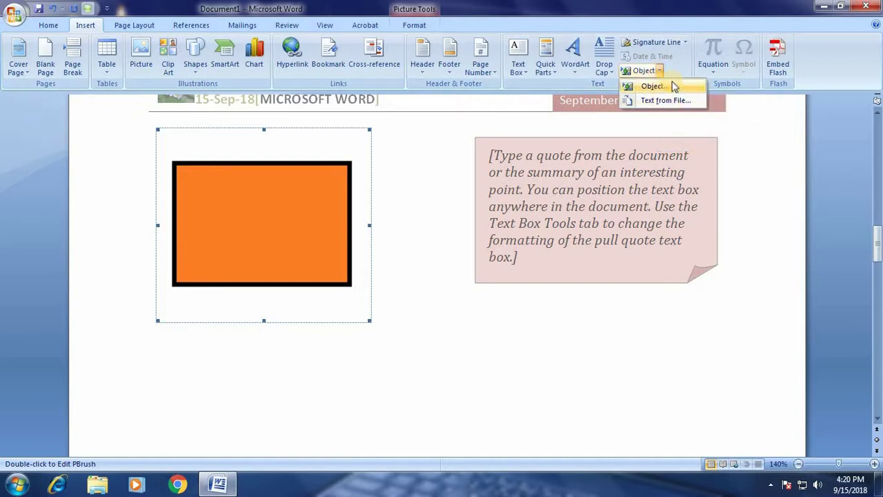
left_click(284, 363)
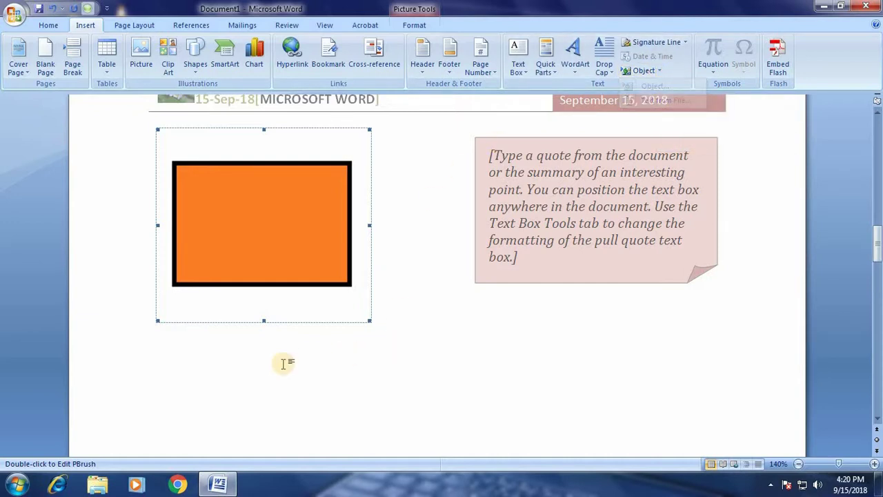
- Open the orange bitmap in Paint and close it again without changes
left_click(414, 361)
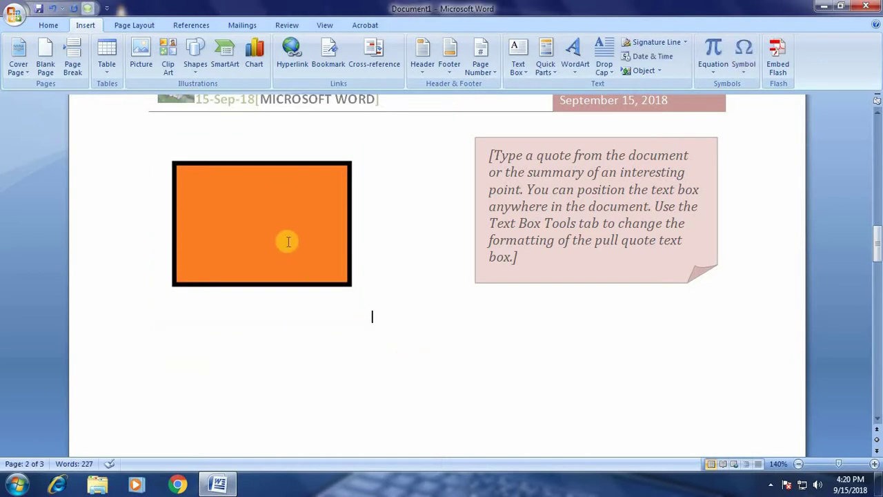
left_click(313, 228)
double_click(317, 217)
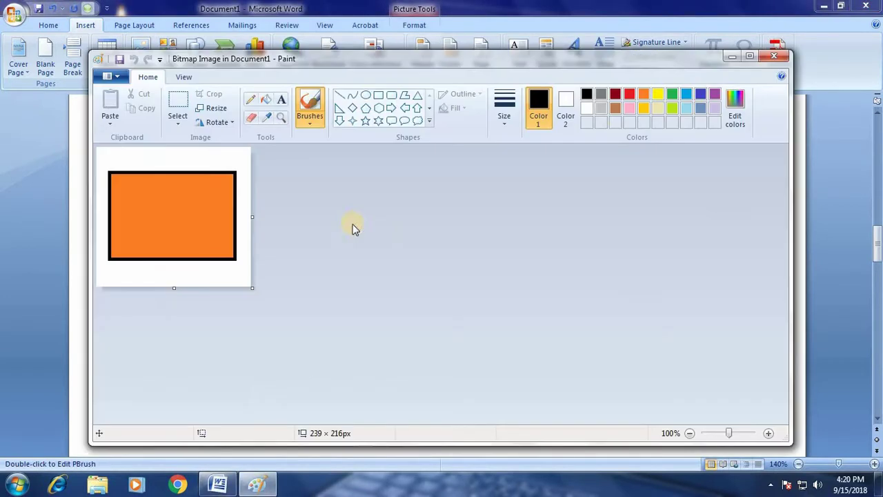
left_click(773, 55)
- Delete the orange picture and place the insertion point on the top empty line
left_click(392, 383)
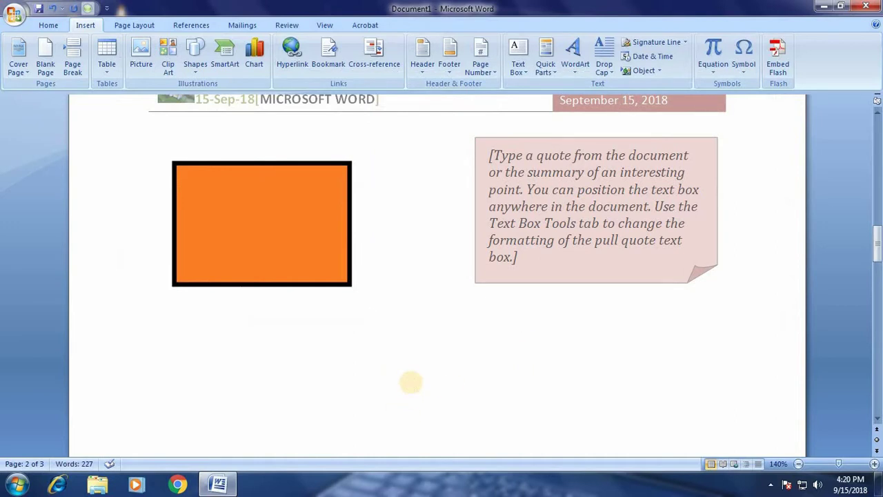
key("BackSpace")
left_click(623, 216)
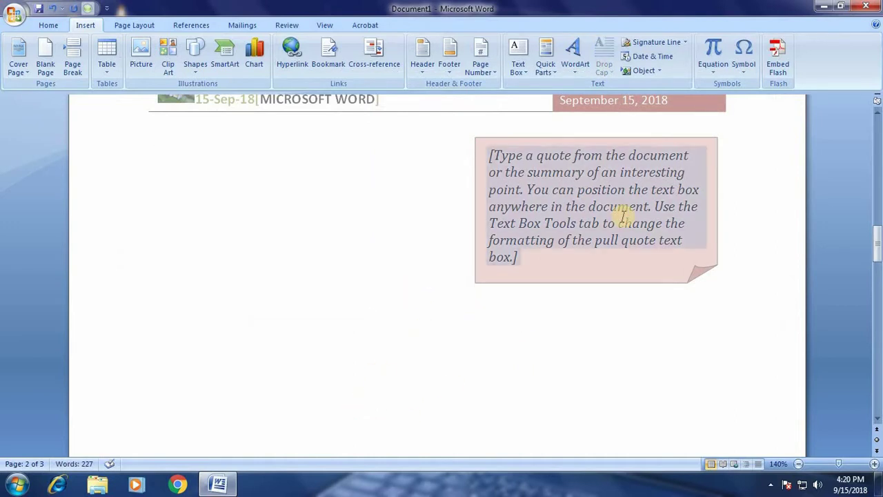
left_click(142, 244)
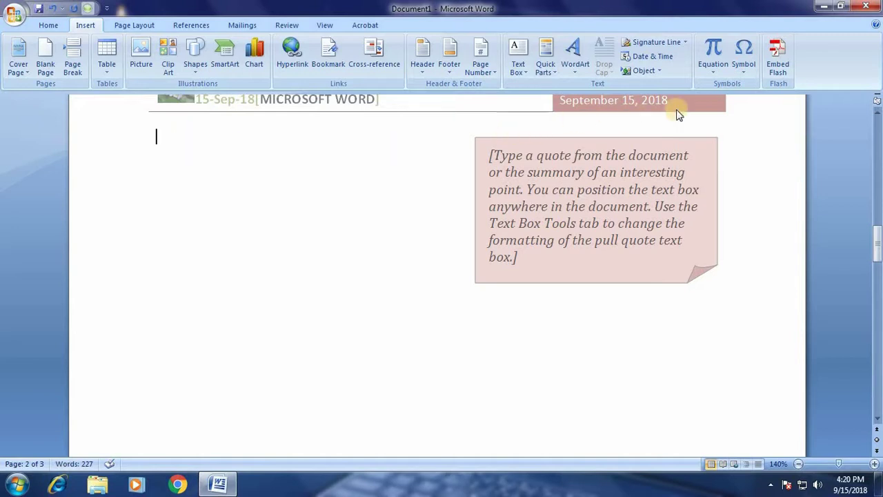
left_click(721, 68)
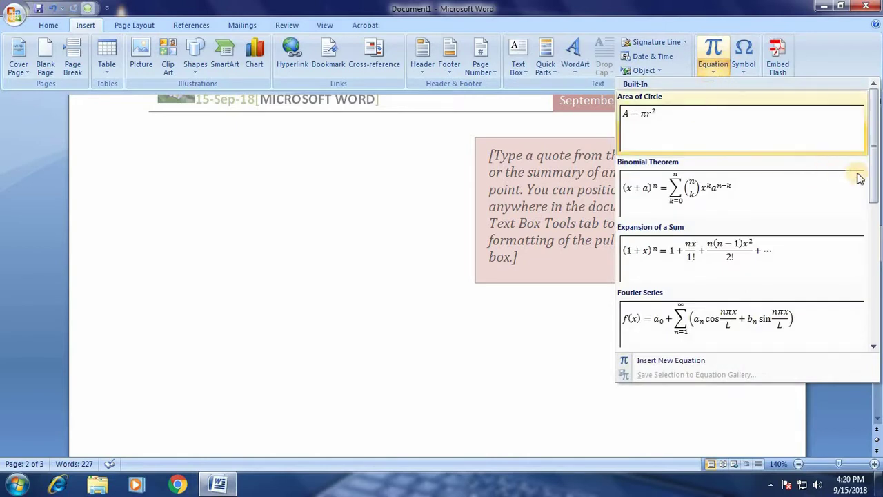
left_click_drag(875, 169, 878, 273)
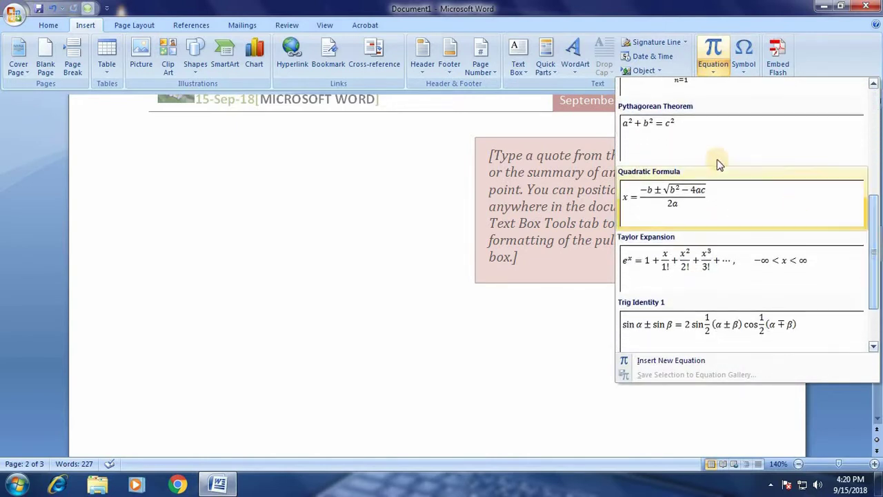
left_click(674, 133)
left_click(249, 224)
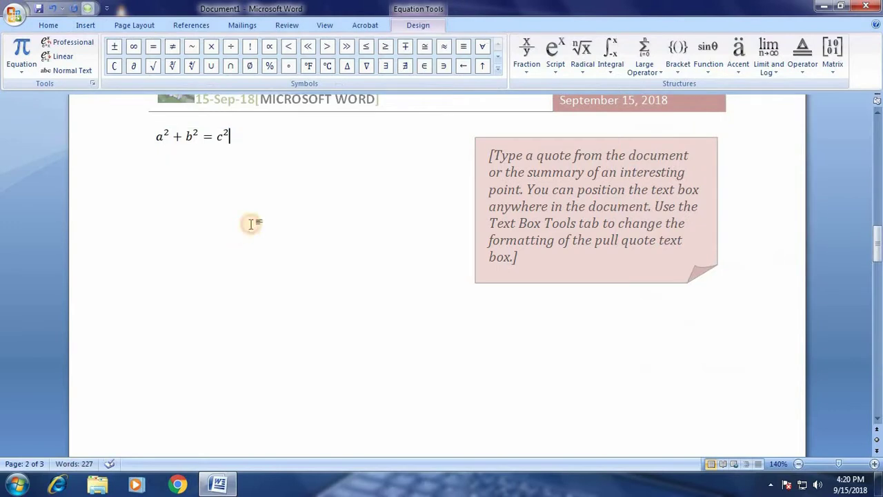
left_click(200, 142)
left_click_drag(229, 136, 169, 152)
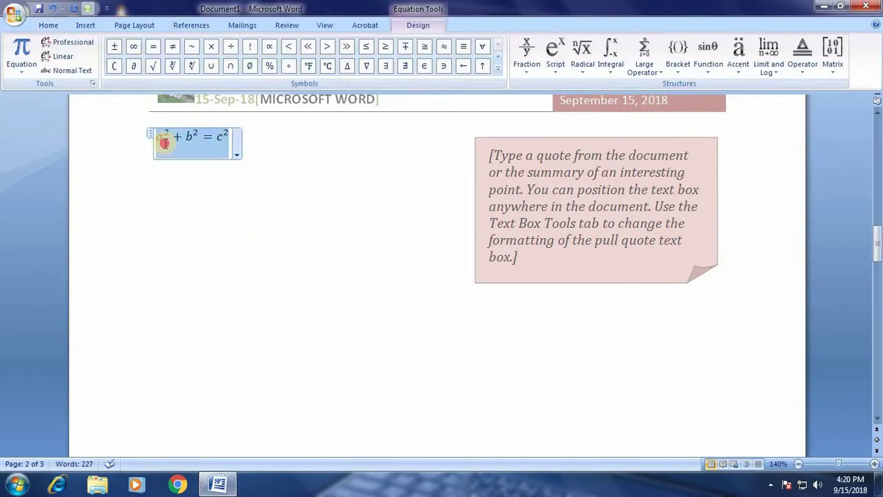
key("Delete")
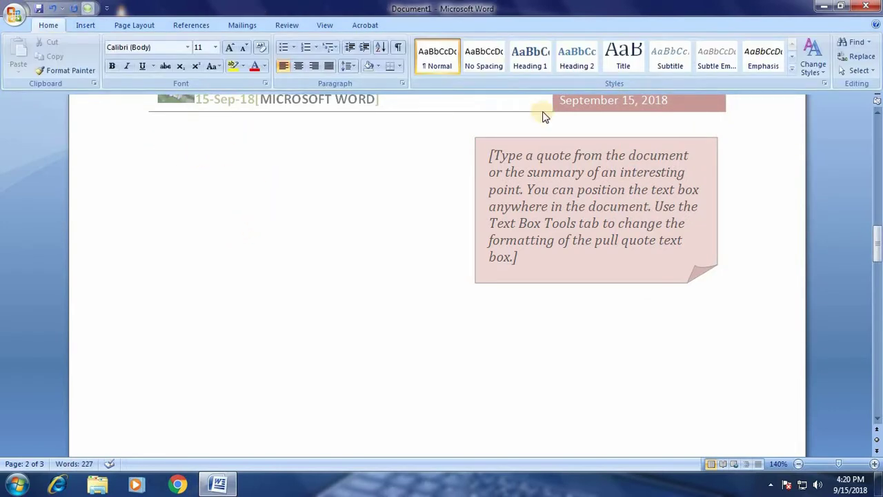
- Insert a new blank equation containing a superscript structure
left_click(87, 26)
left_click(722, 77)
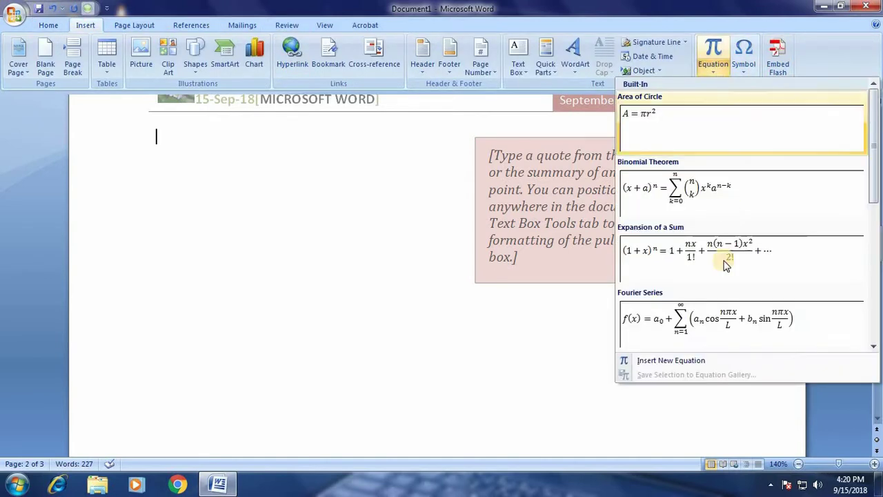
left_click(661, 360)
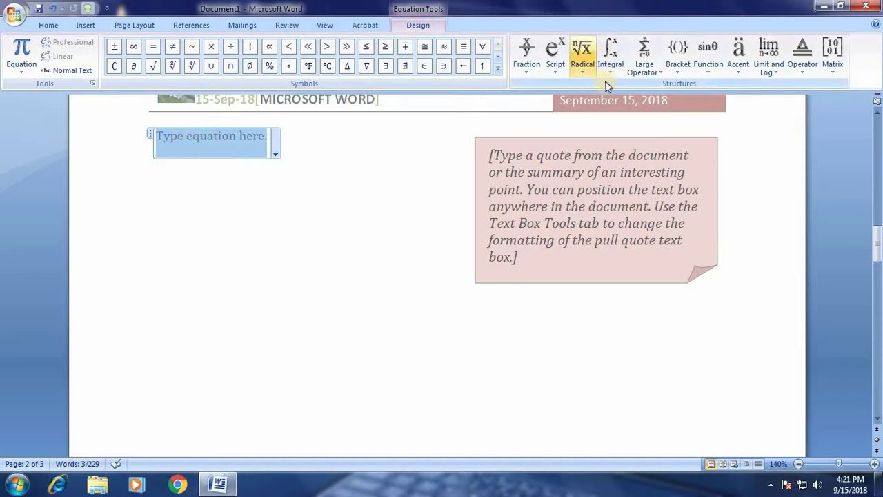
left_click(558, 74)
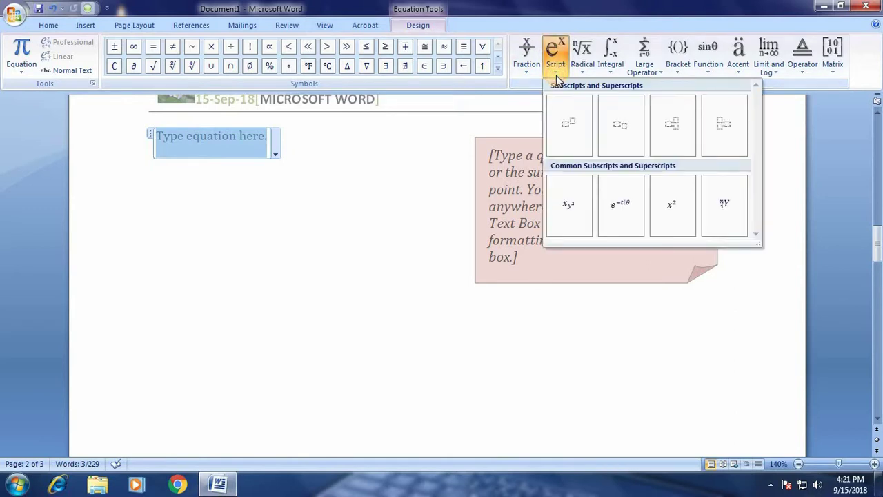
left_click(571, 127)
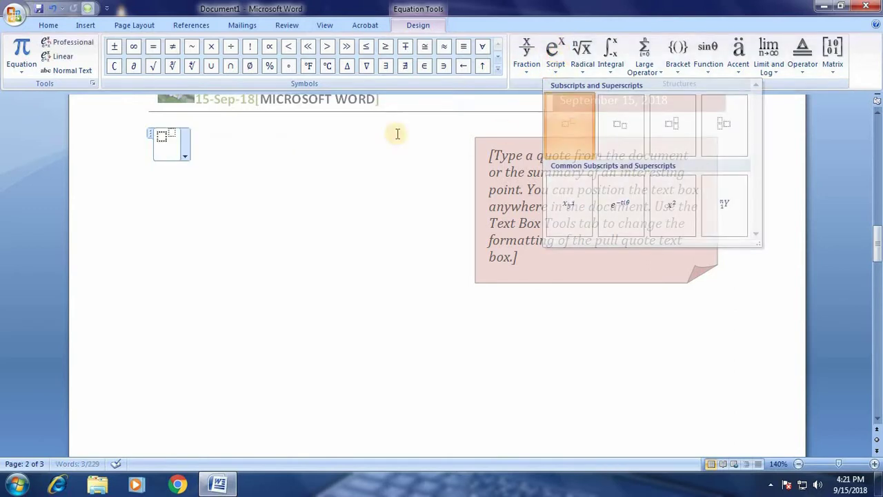
- Type (a + b) as the base and 2 as the exponent, then leave the equation
left_click(161, 140)
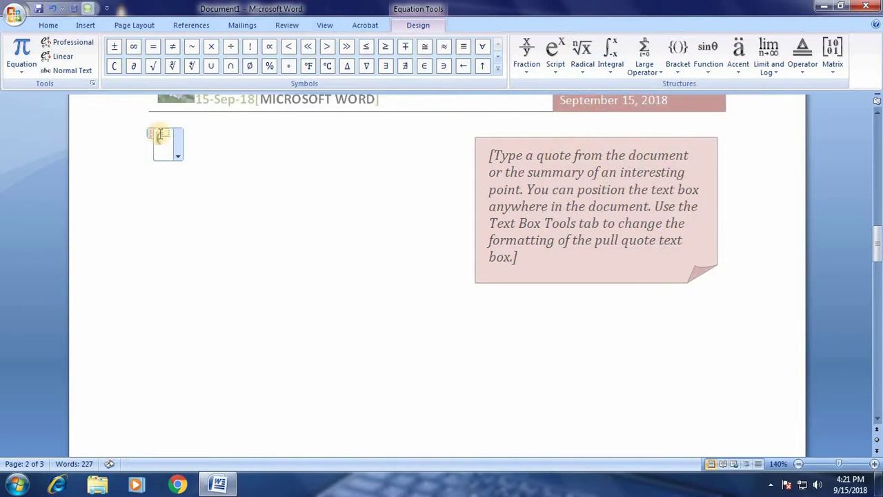
type("a ")
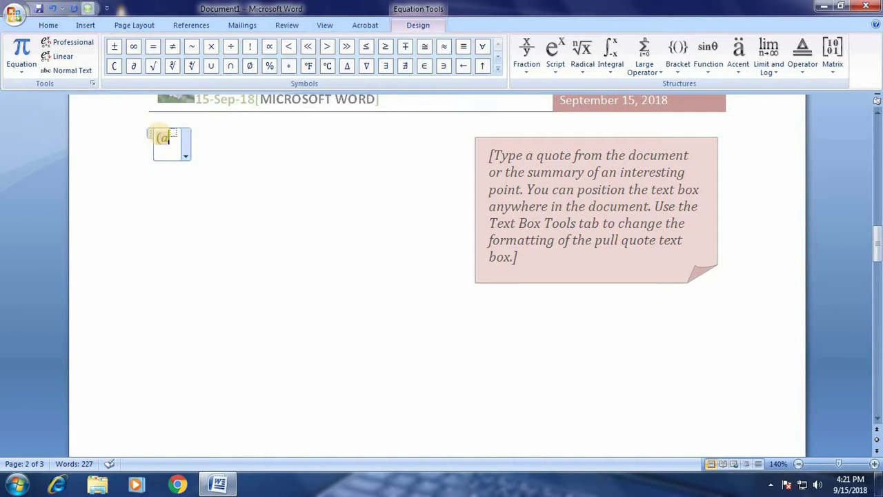
type("+ b")
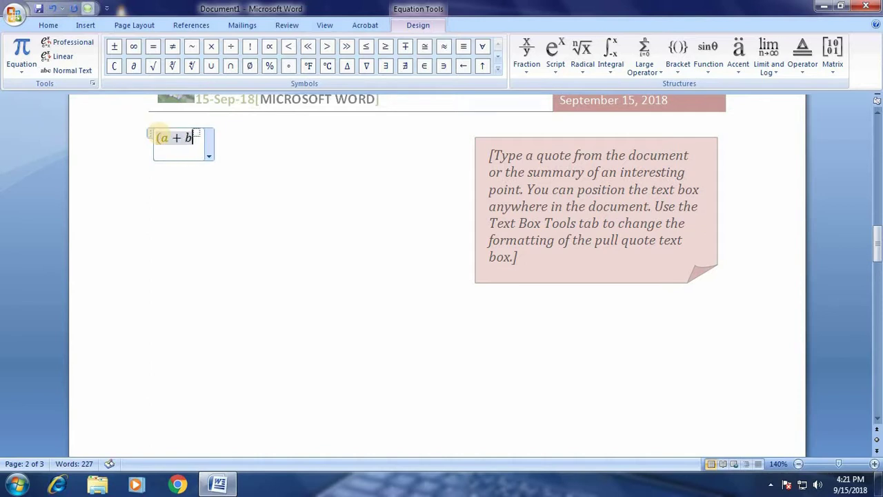
type(")")
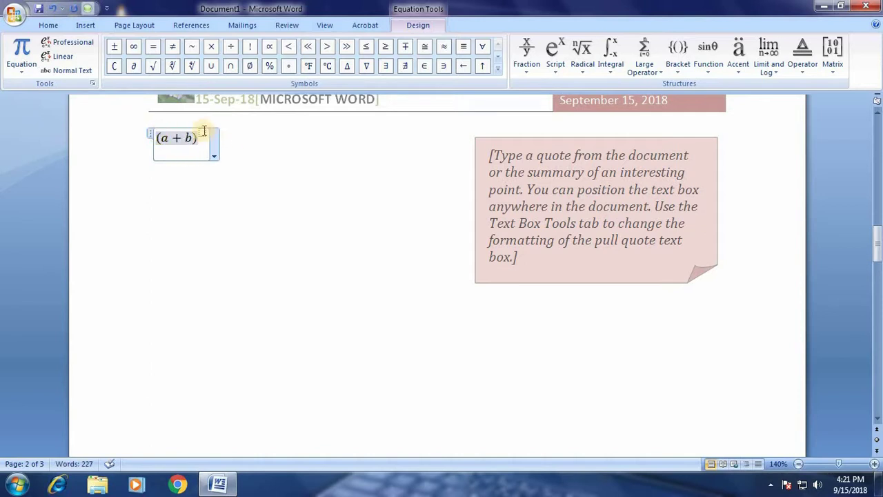
left_click(203, 131)
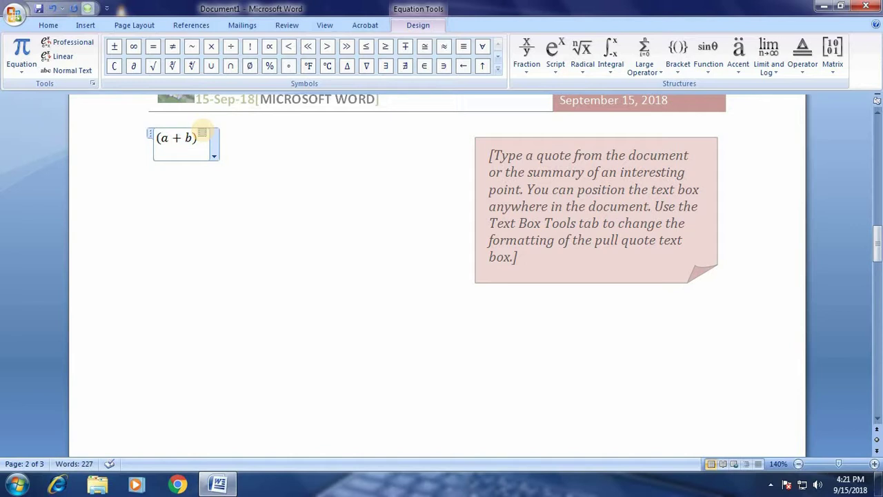
type("2")
left_click(311, 181)
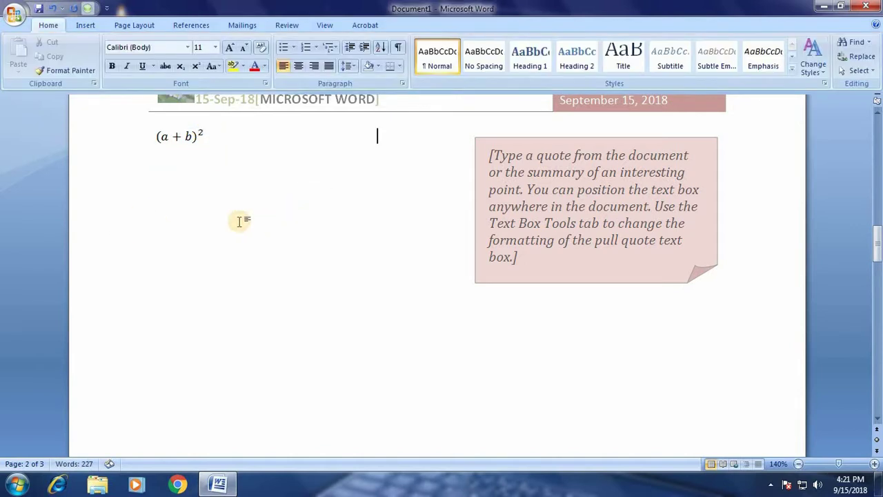
left_click(200, 152)
left_click(268, 183)
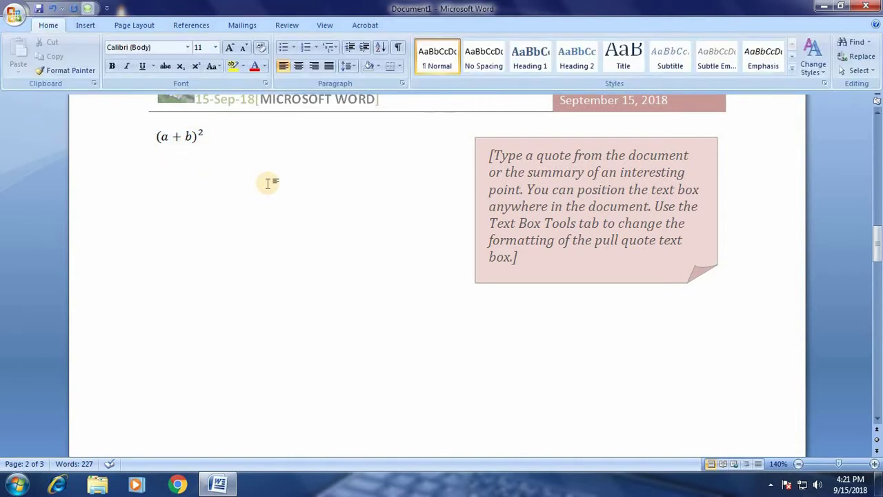
- Insert the ® REGISTERED SIGN from More Symbols on the line below the equation
left_click(86, 25)
left_click(749, 70)
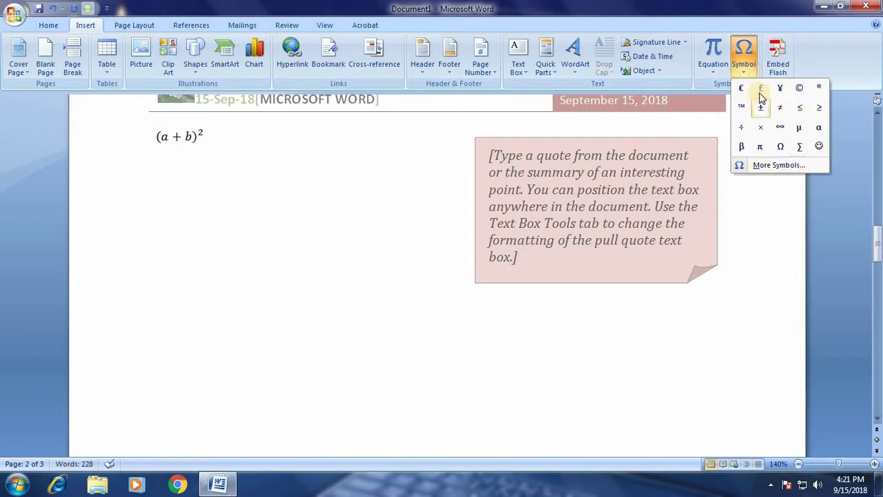
left_click(789, 165)
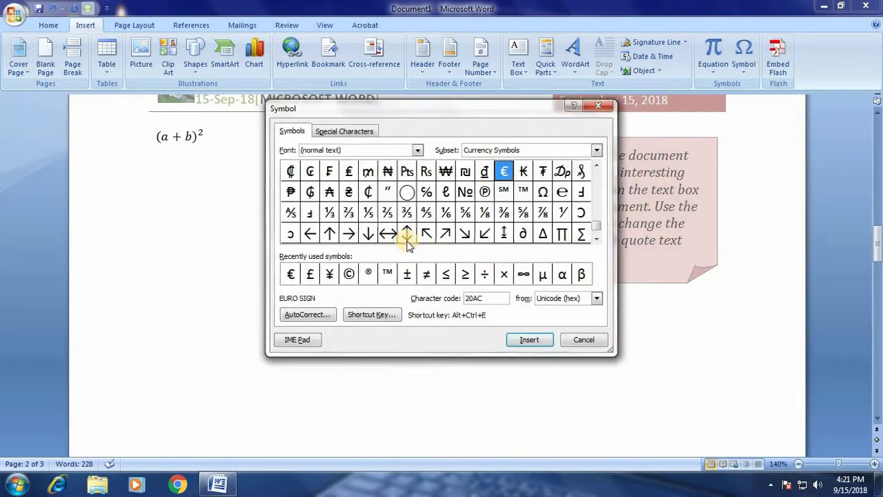
mouse_move(422, 112)
left_mouse_down()
mouse_move(733, 140)
mouse_move(750, 155)
mouse_move(667, 120)
left_mouse_up()
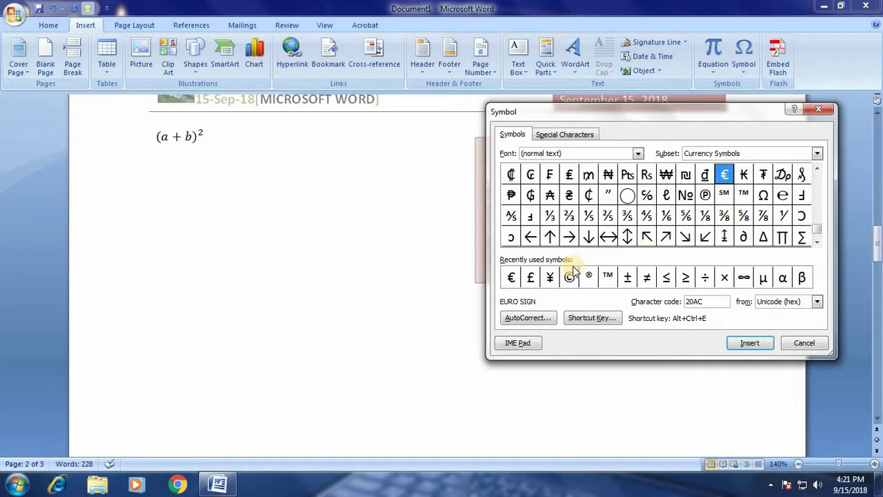
left_click(590, 278)
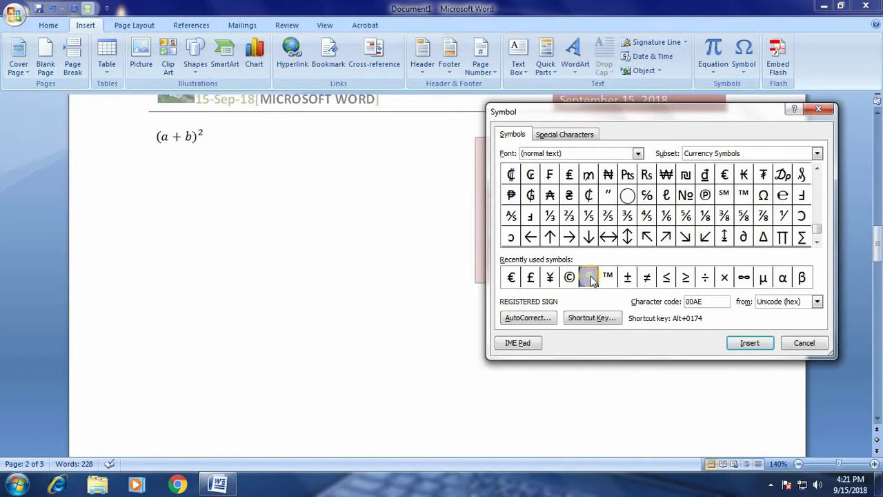
left_click(749, 343)
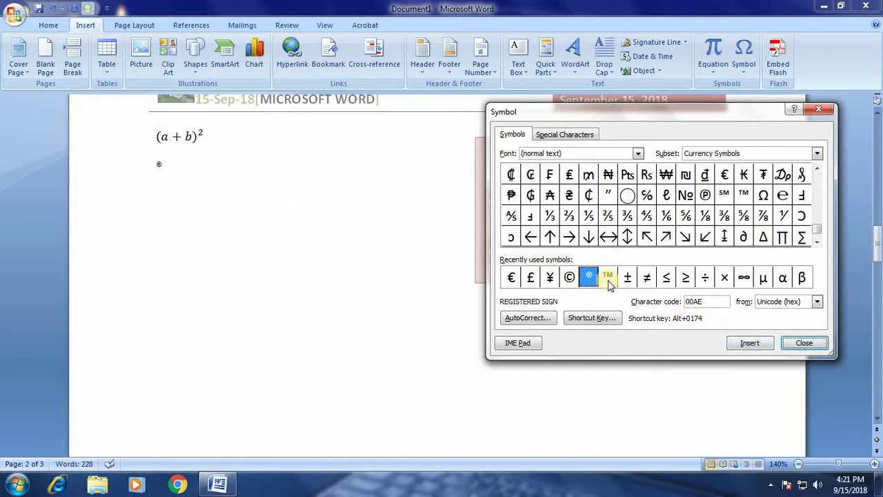
left_click_drag(817, 235, 819, 179)
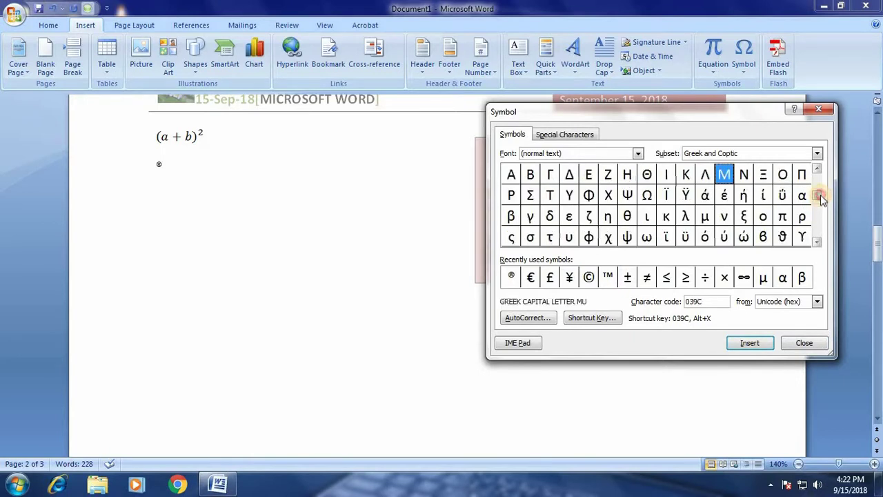
left_click(795, 344)
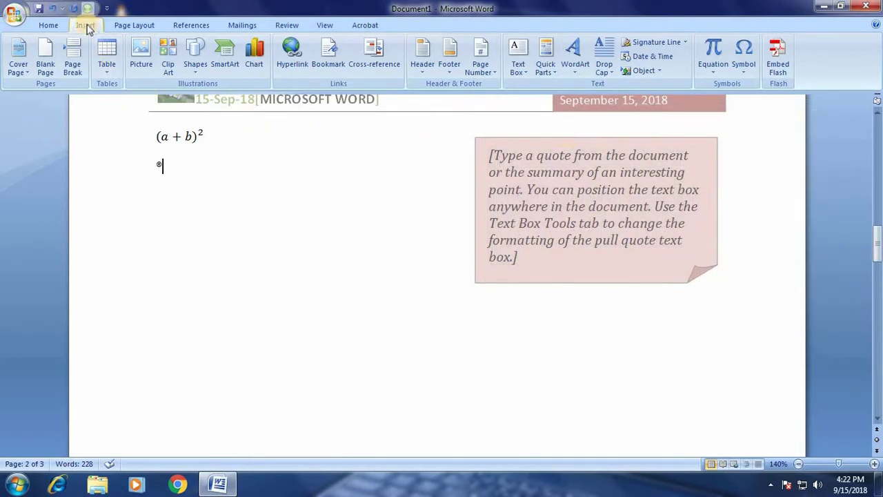